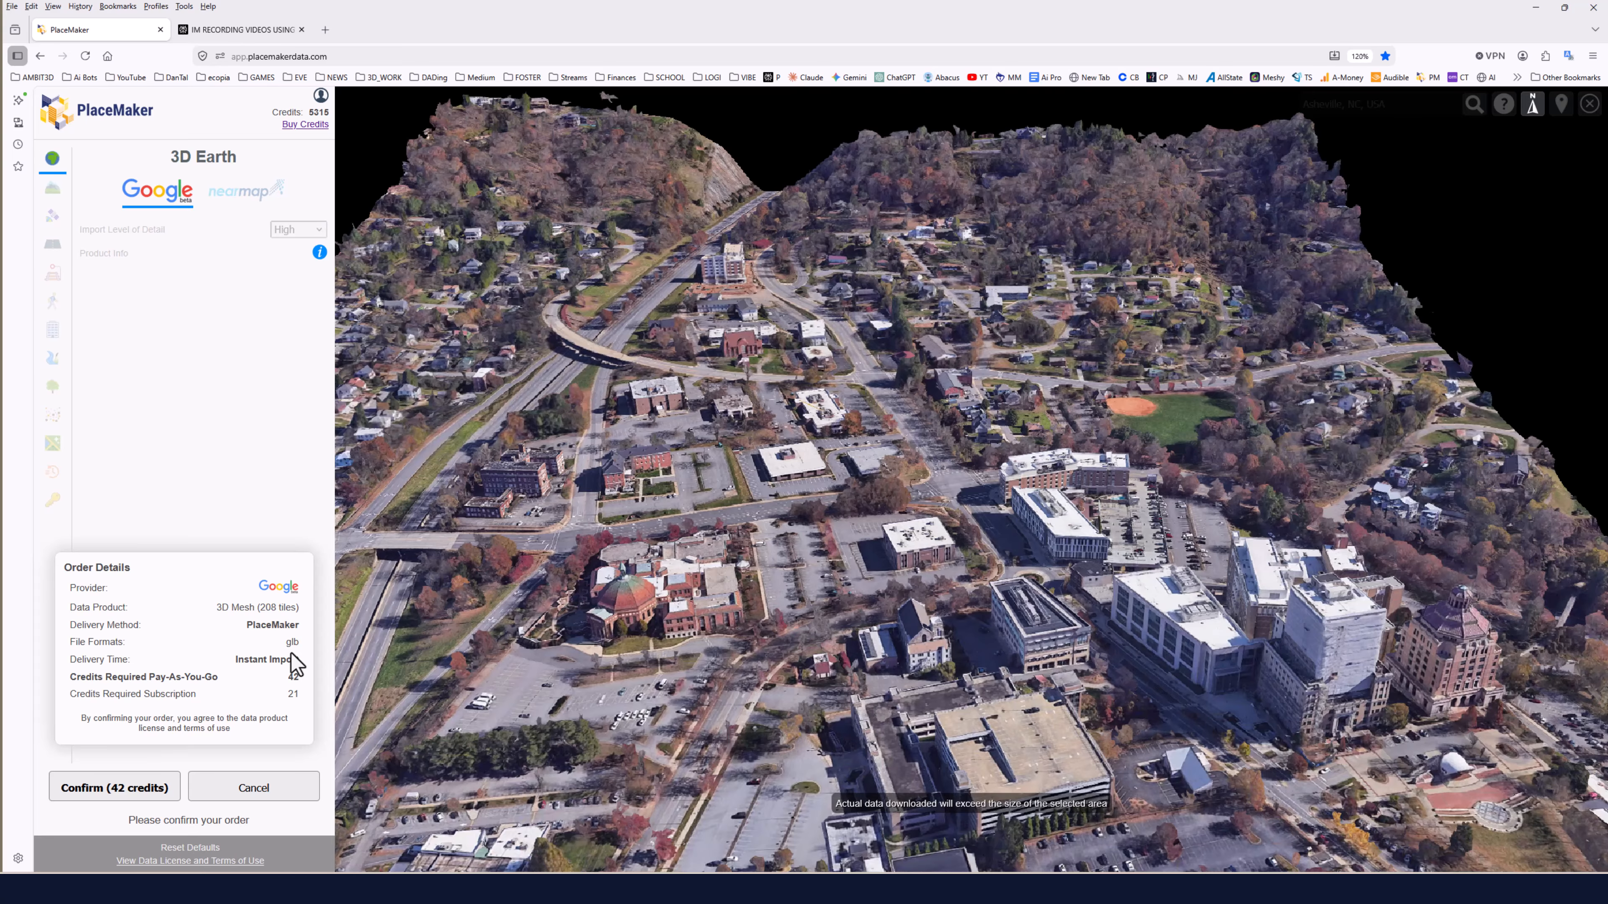
Confirm the Google 3D Earth mesh order for the selected Asheville area for 42 credits.
drag(728, 611, 732, 563)
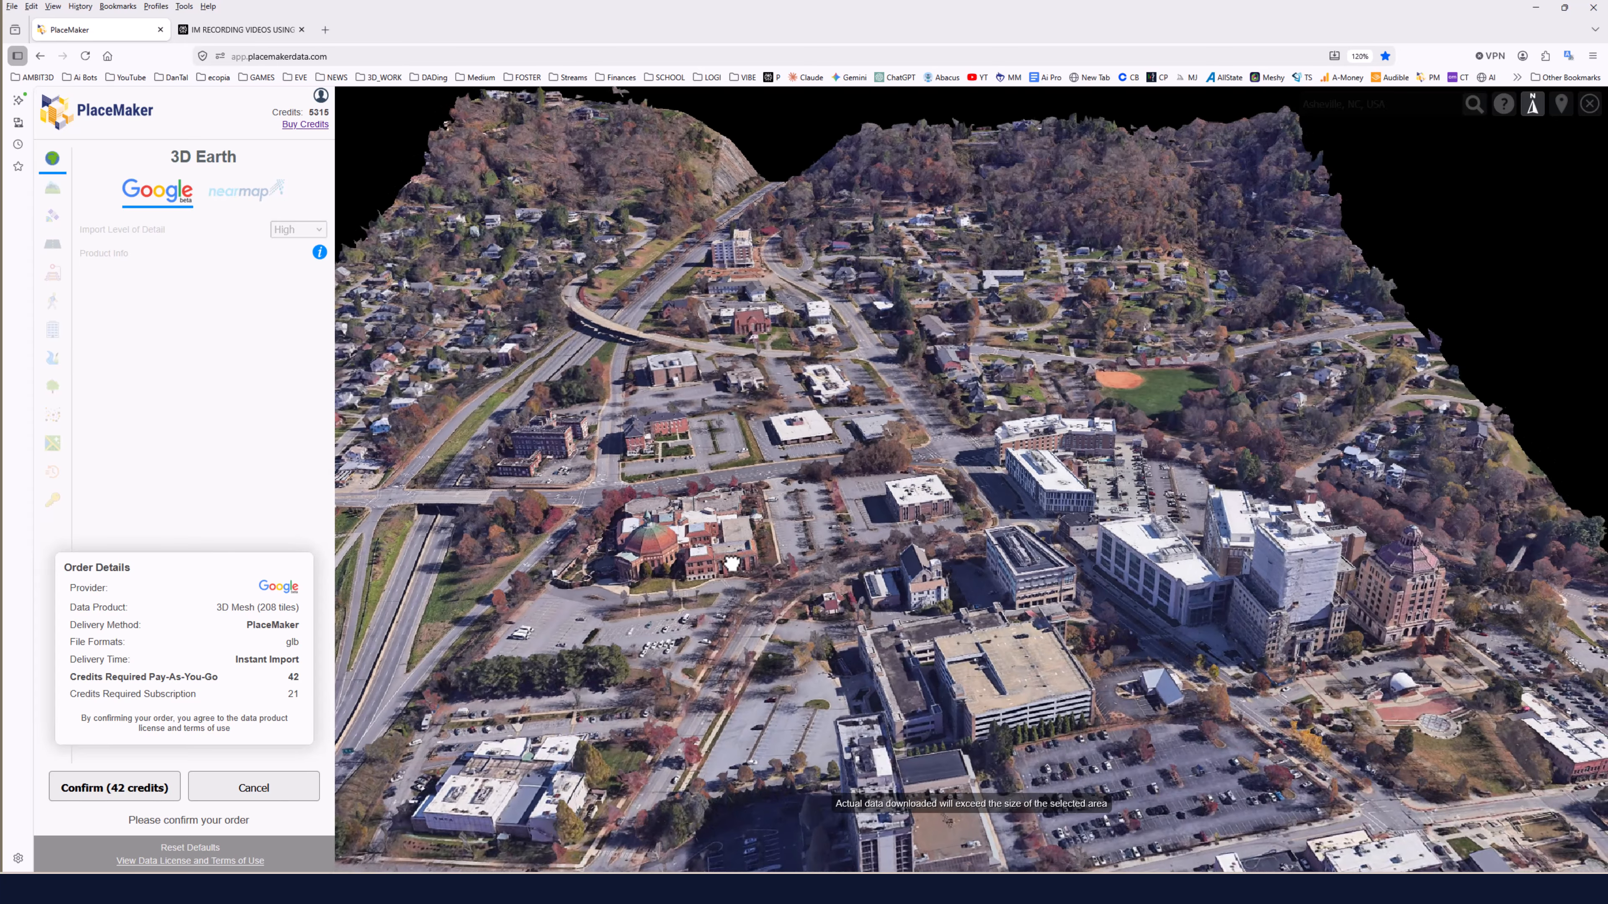
click(130, 788)
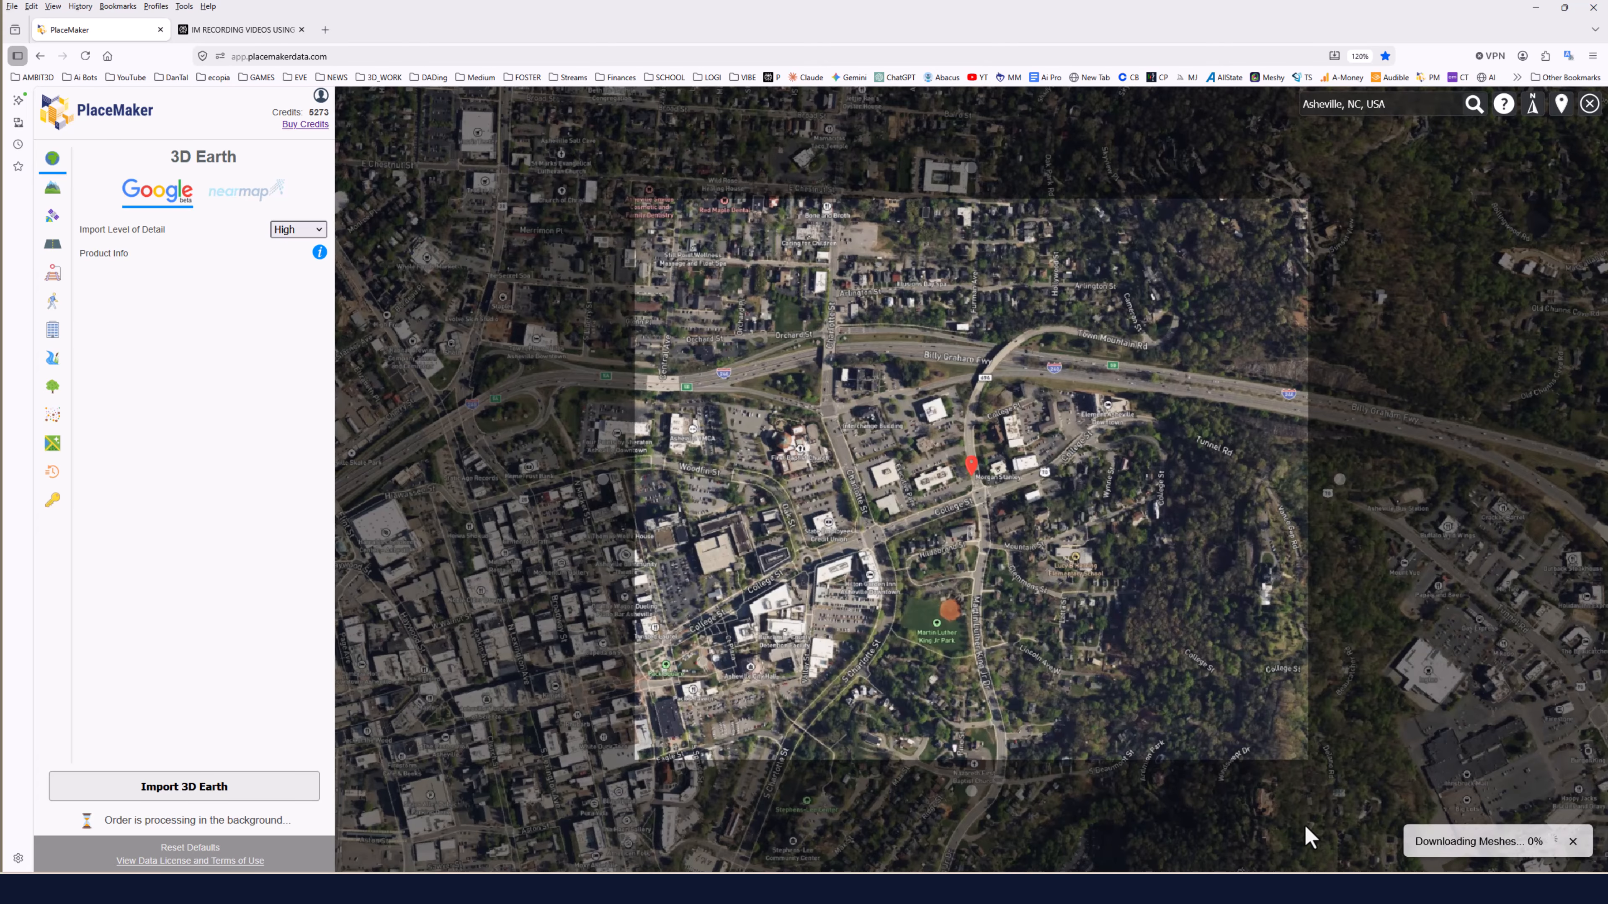
scroll(1307, 837, up, 1)
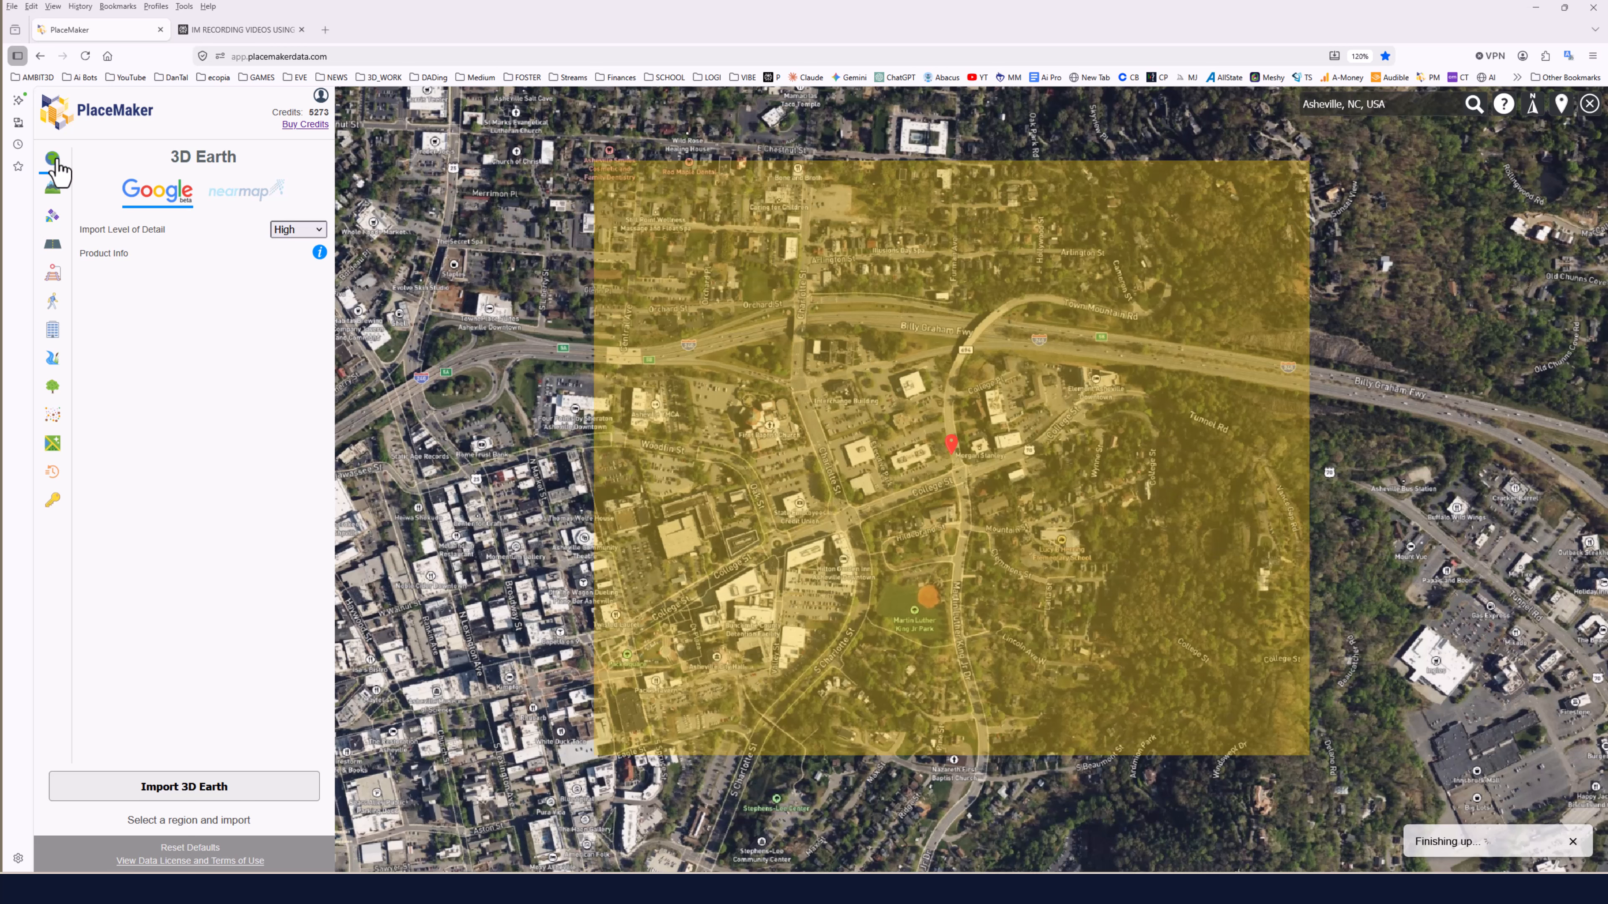
Download the Asheville 3D Earth order from history as a glb file and save it as TexturedMesh-GoogleEarth.glb.
click(55, 482)
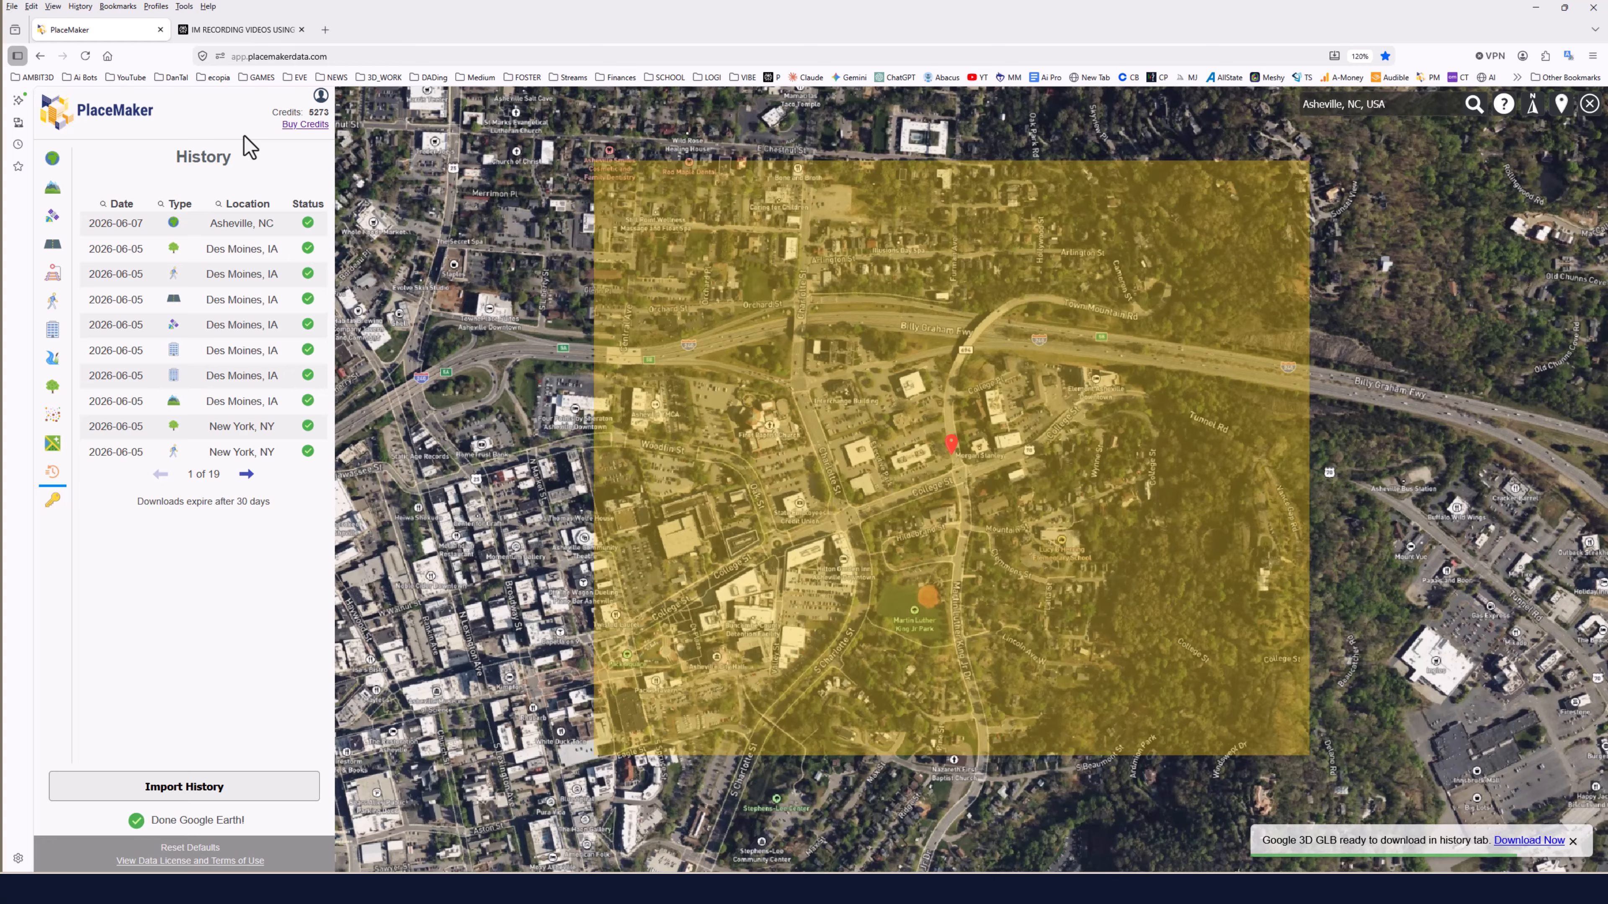
click(1533, 844)
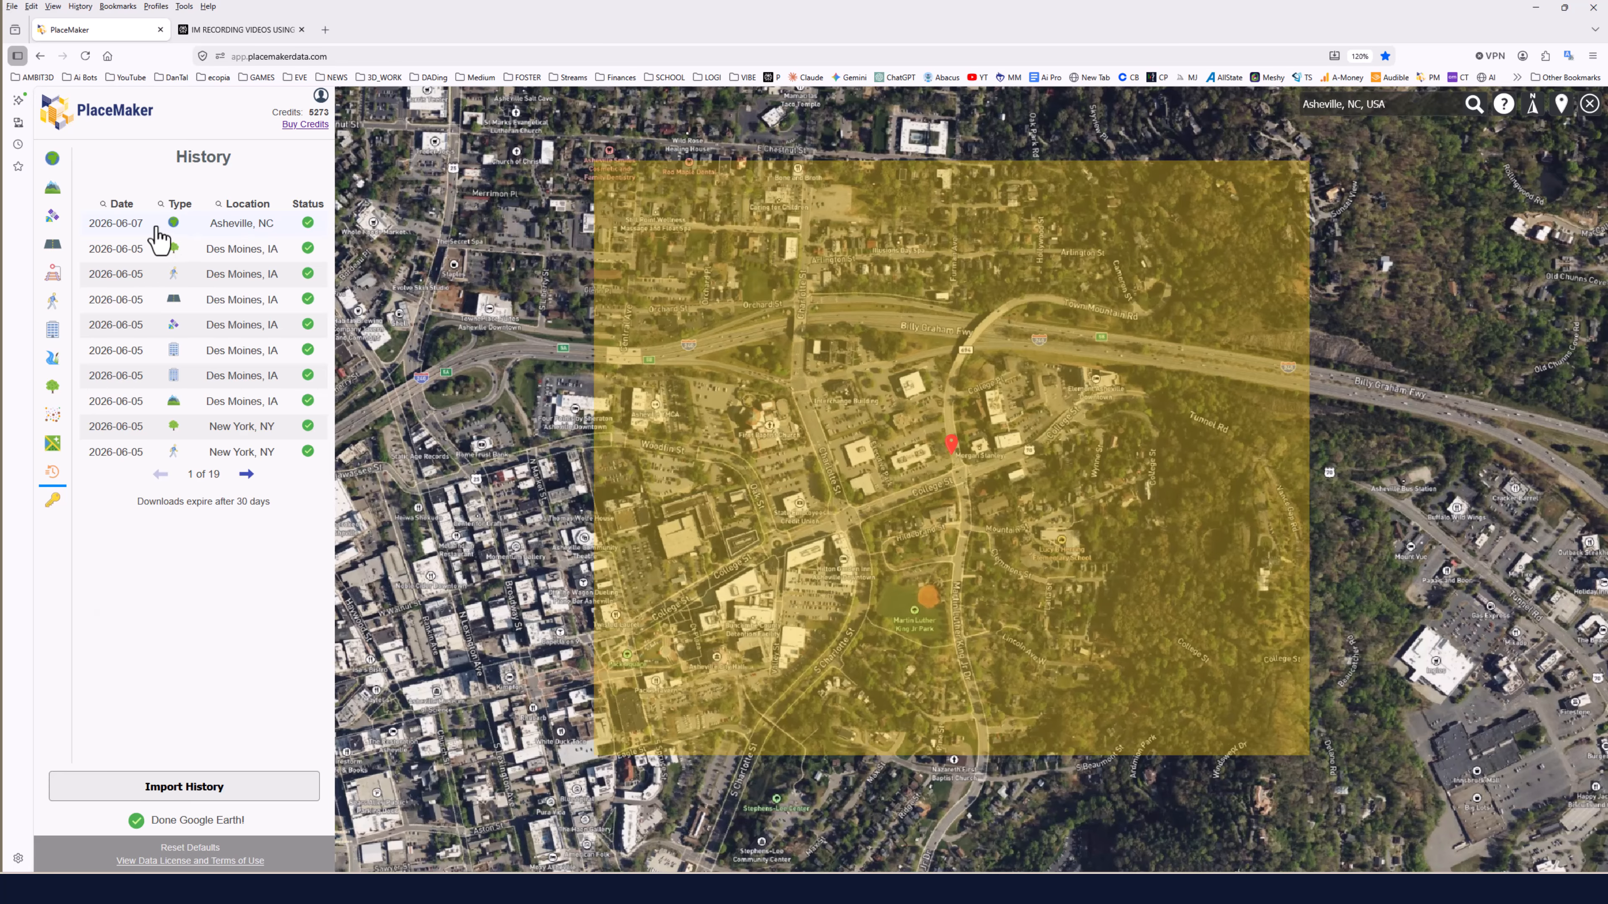
click(171, 227)
click(186, 793)
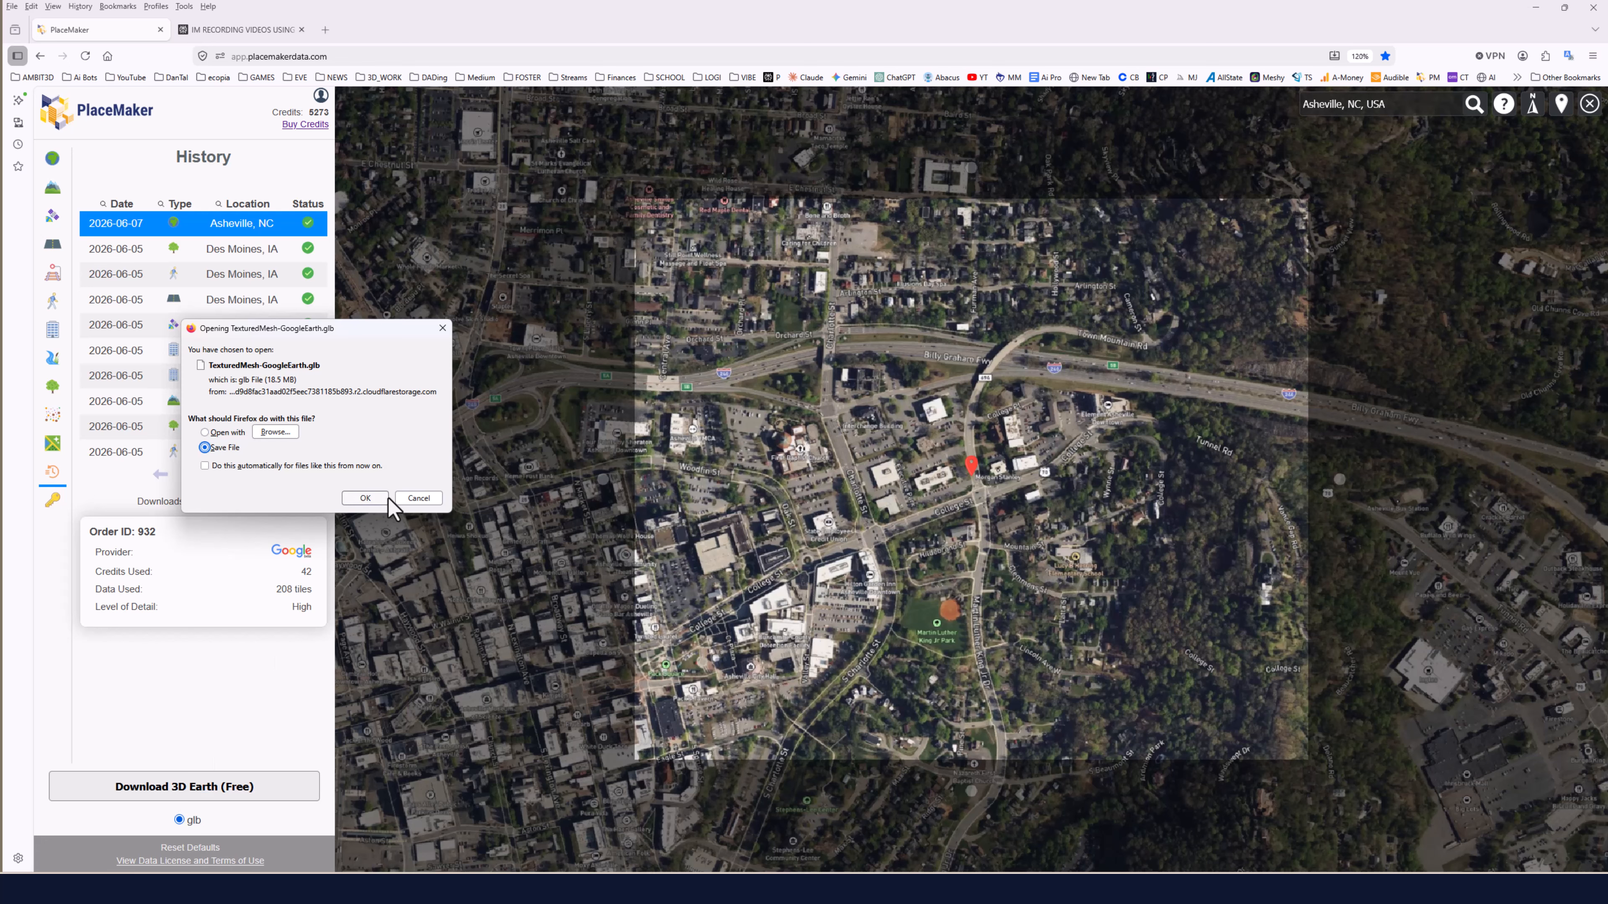
key(Return)
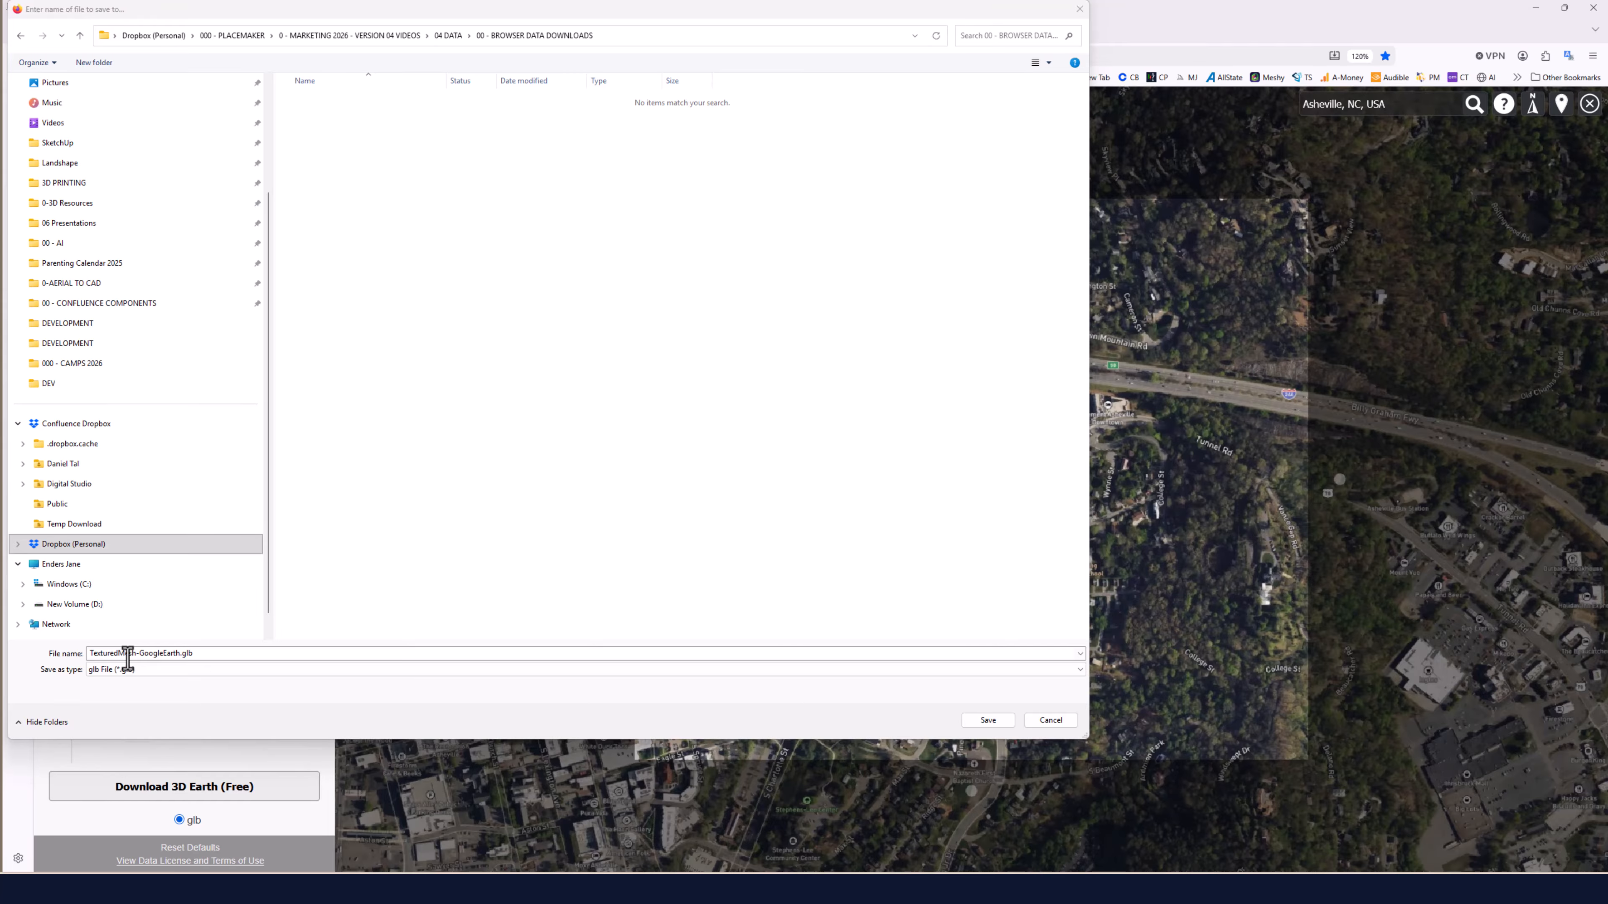
click(987, 721)
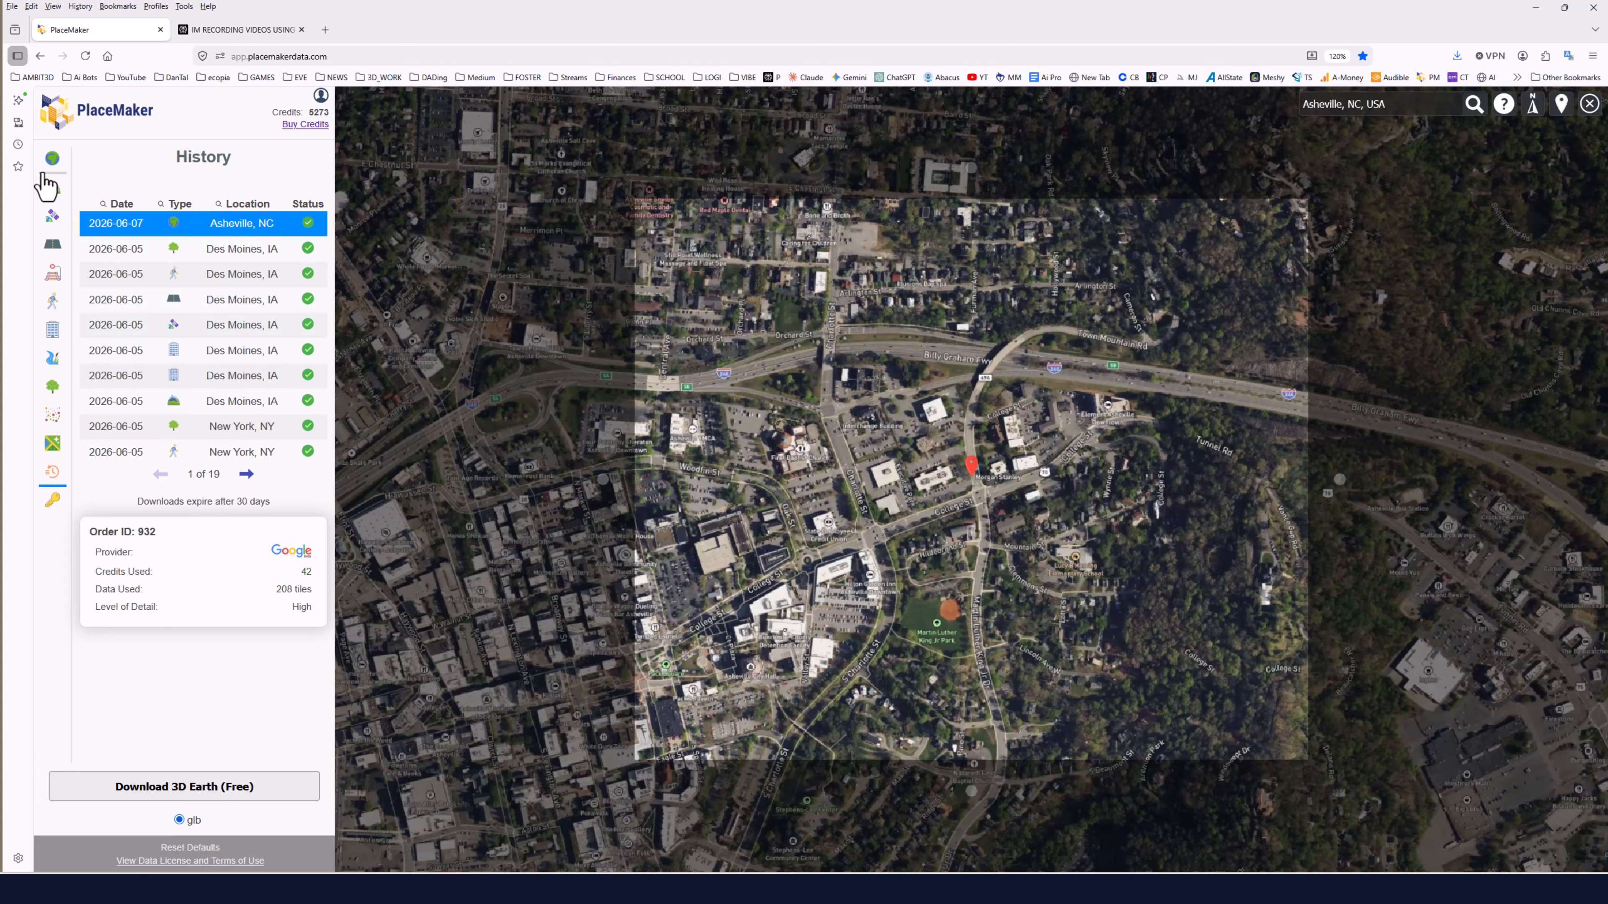
Preview a Google terrain import for the region at 40m grid spacing, then cancel the order.
click(52, 202)
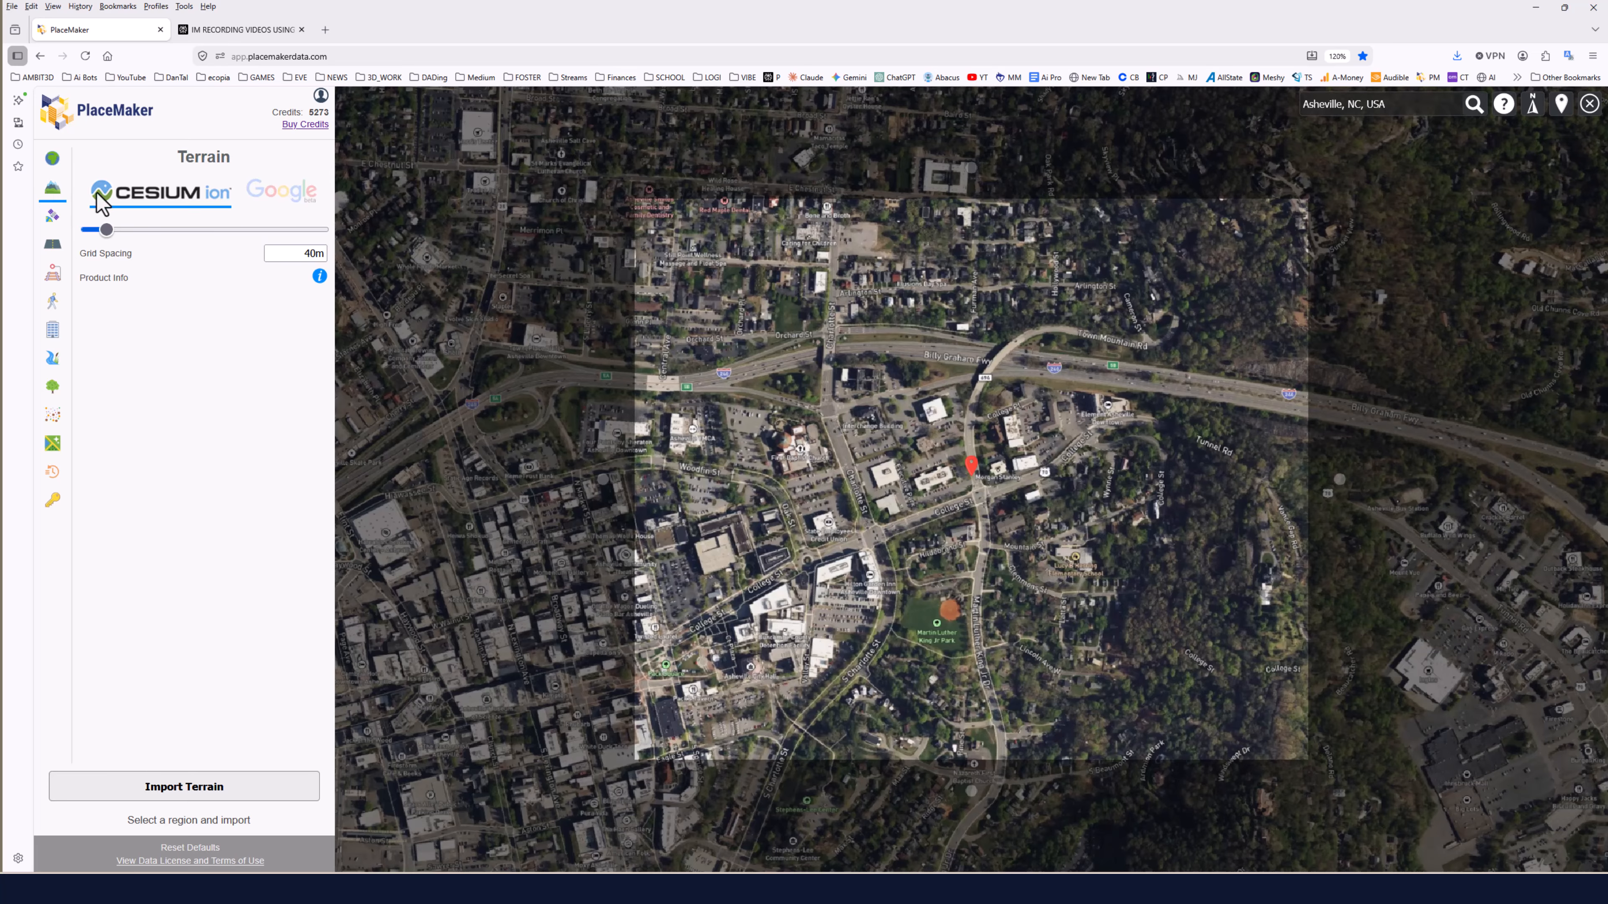
click(286, 201)
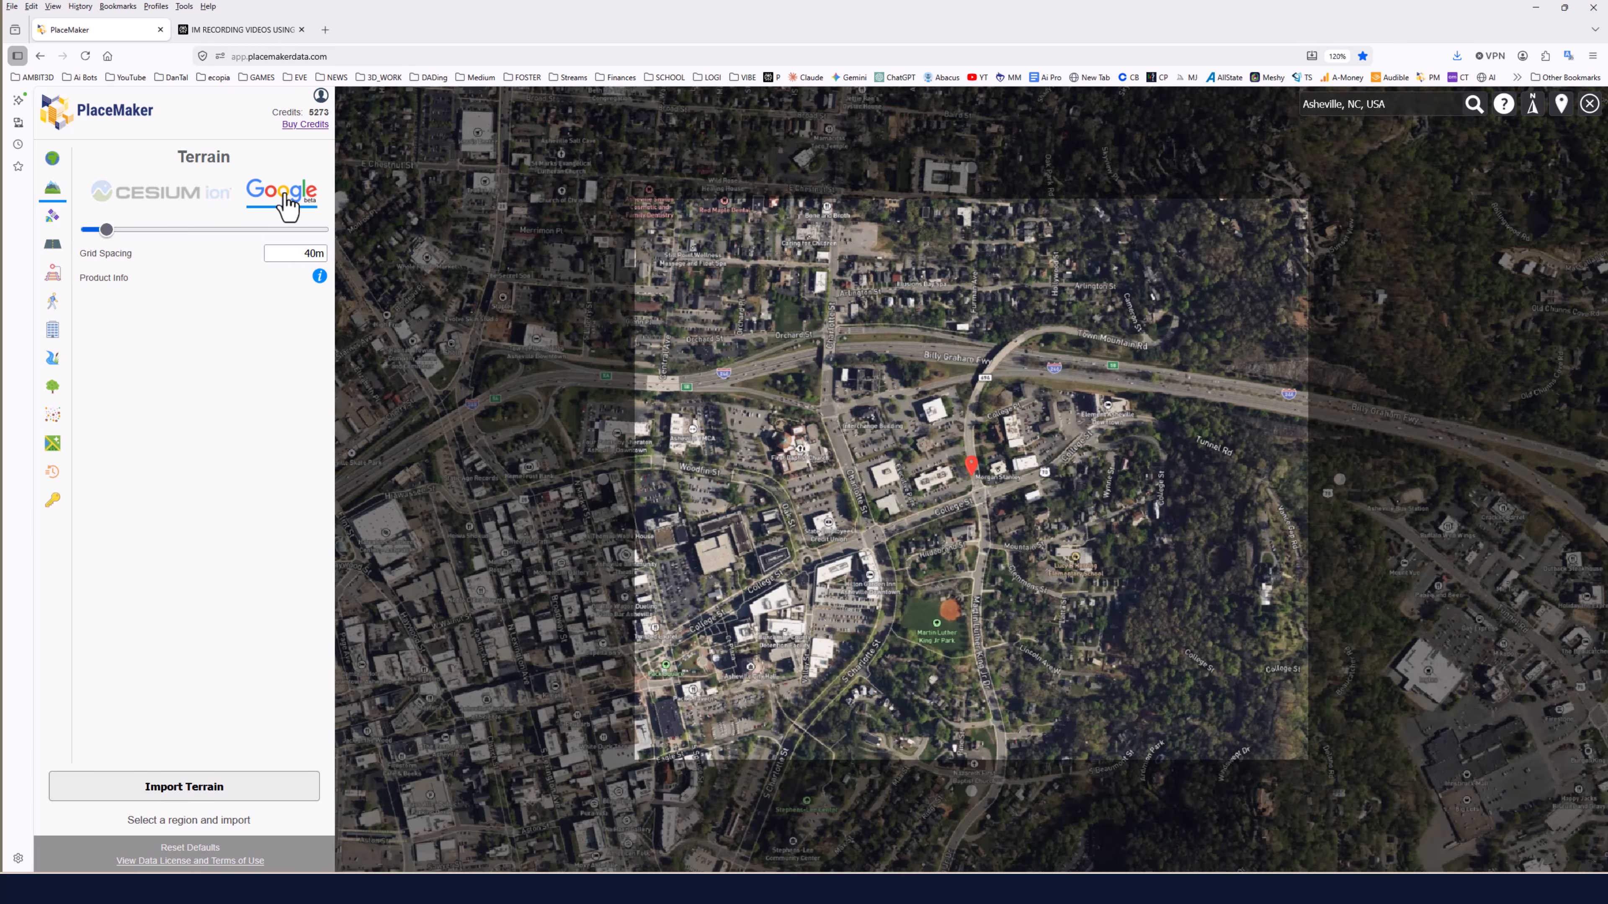
click(177, 791)
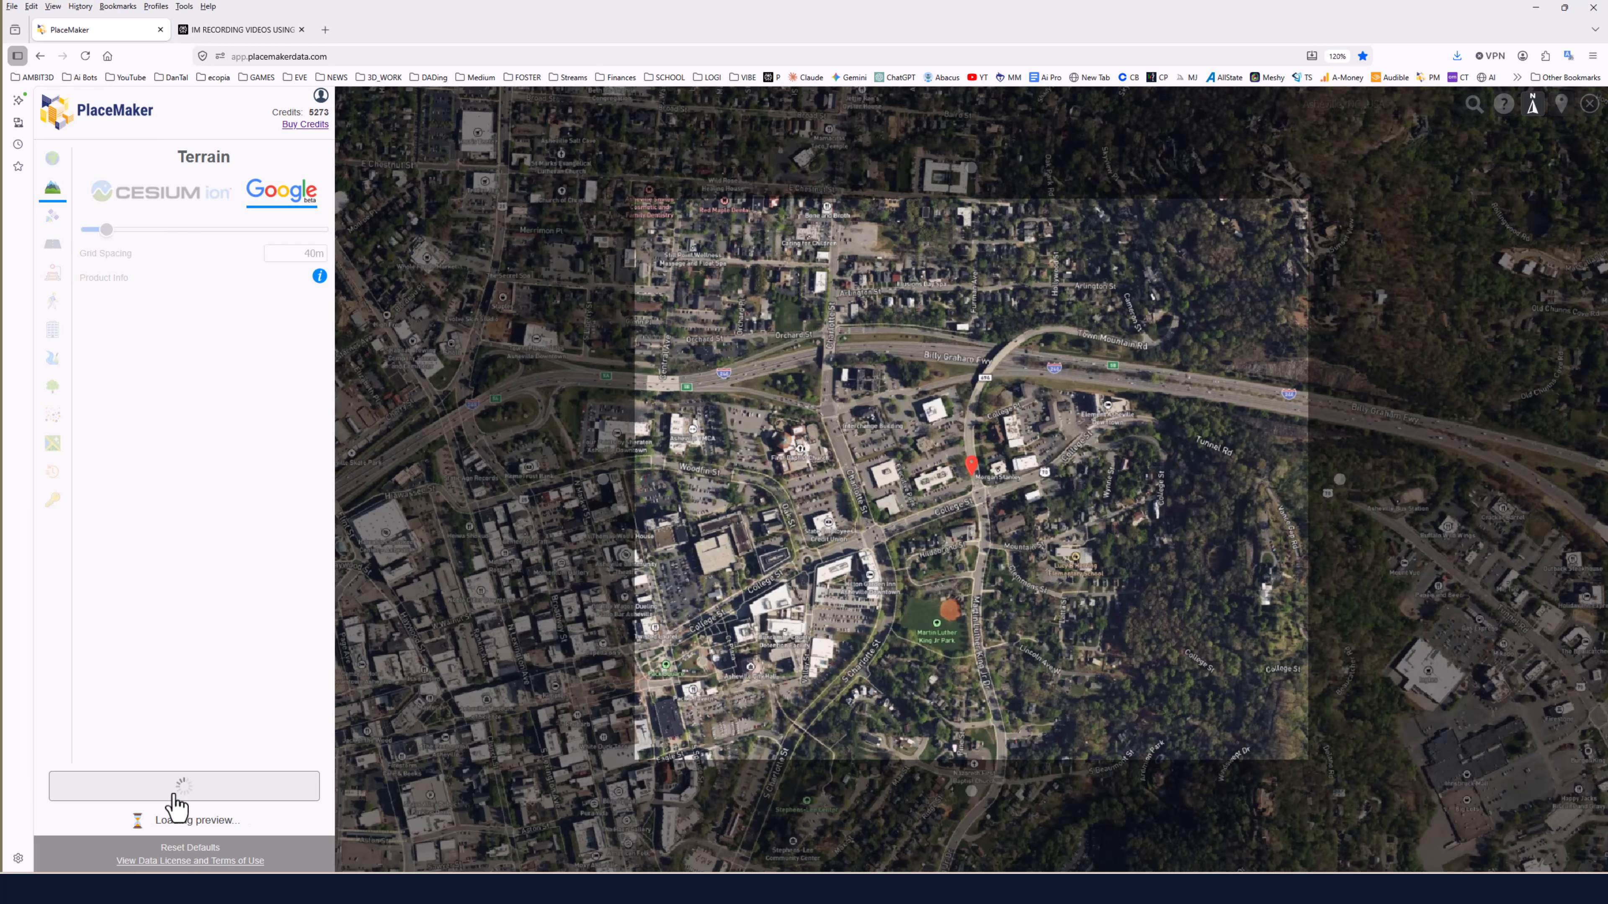
scroll(922, 556, up, 5)
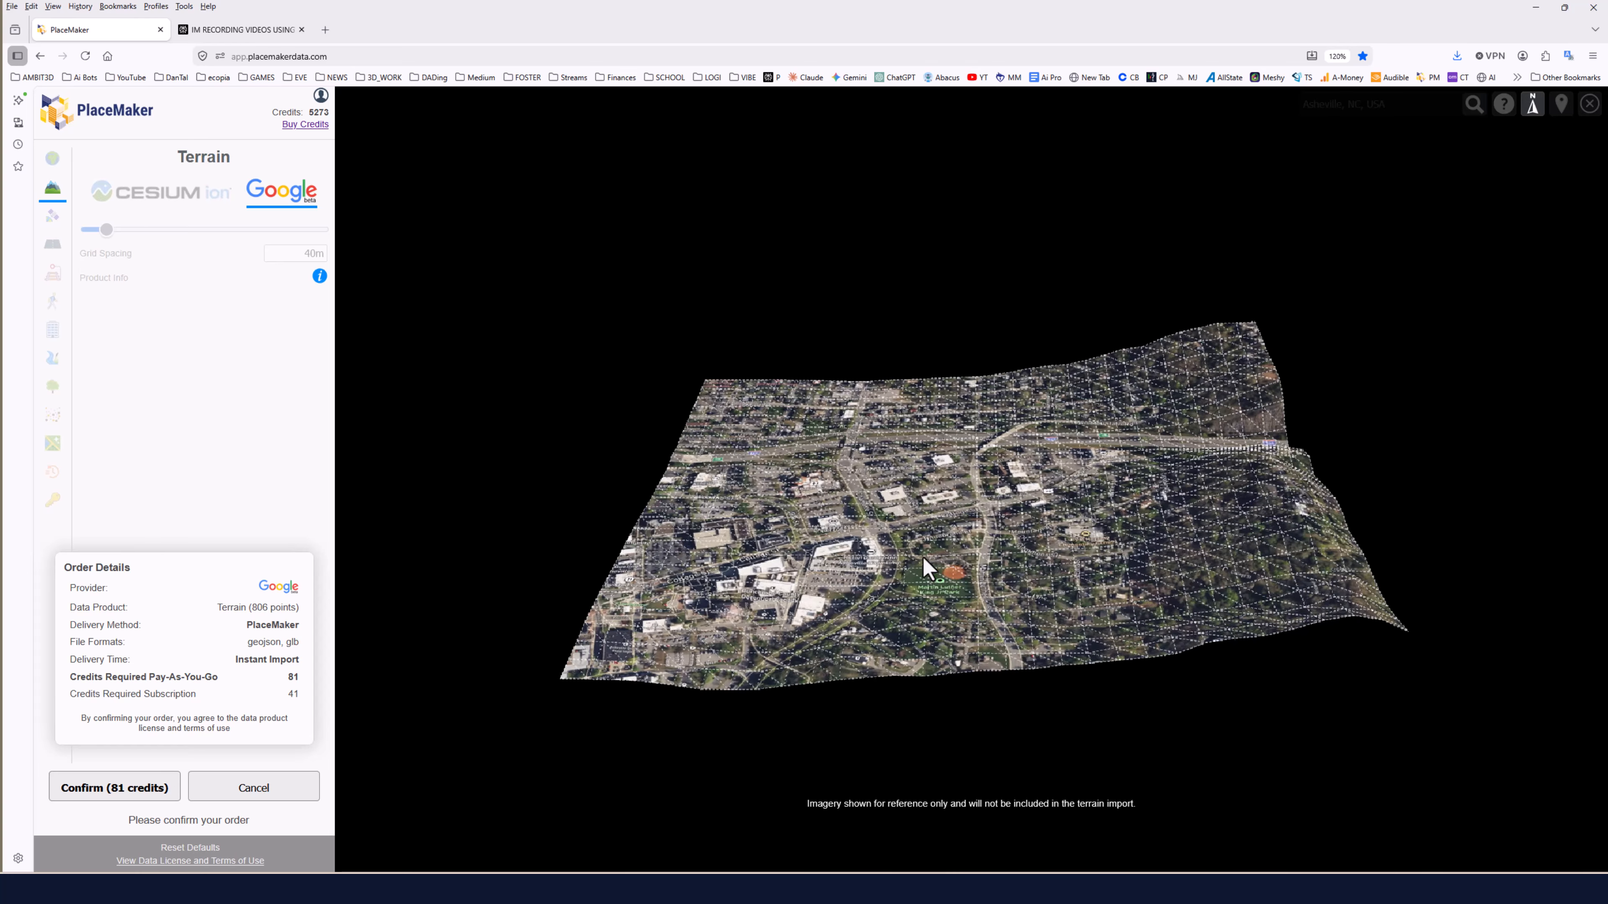
drag(869, 550, 1015, 449)
scroll(1026, 513, up, 6)
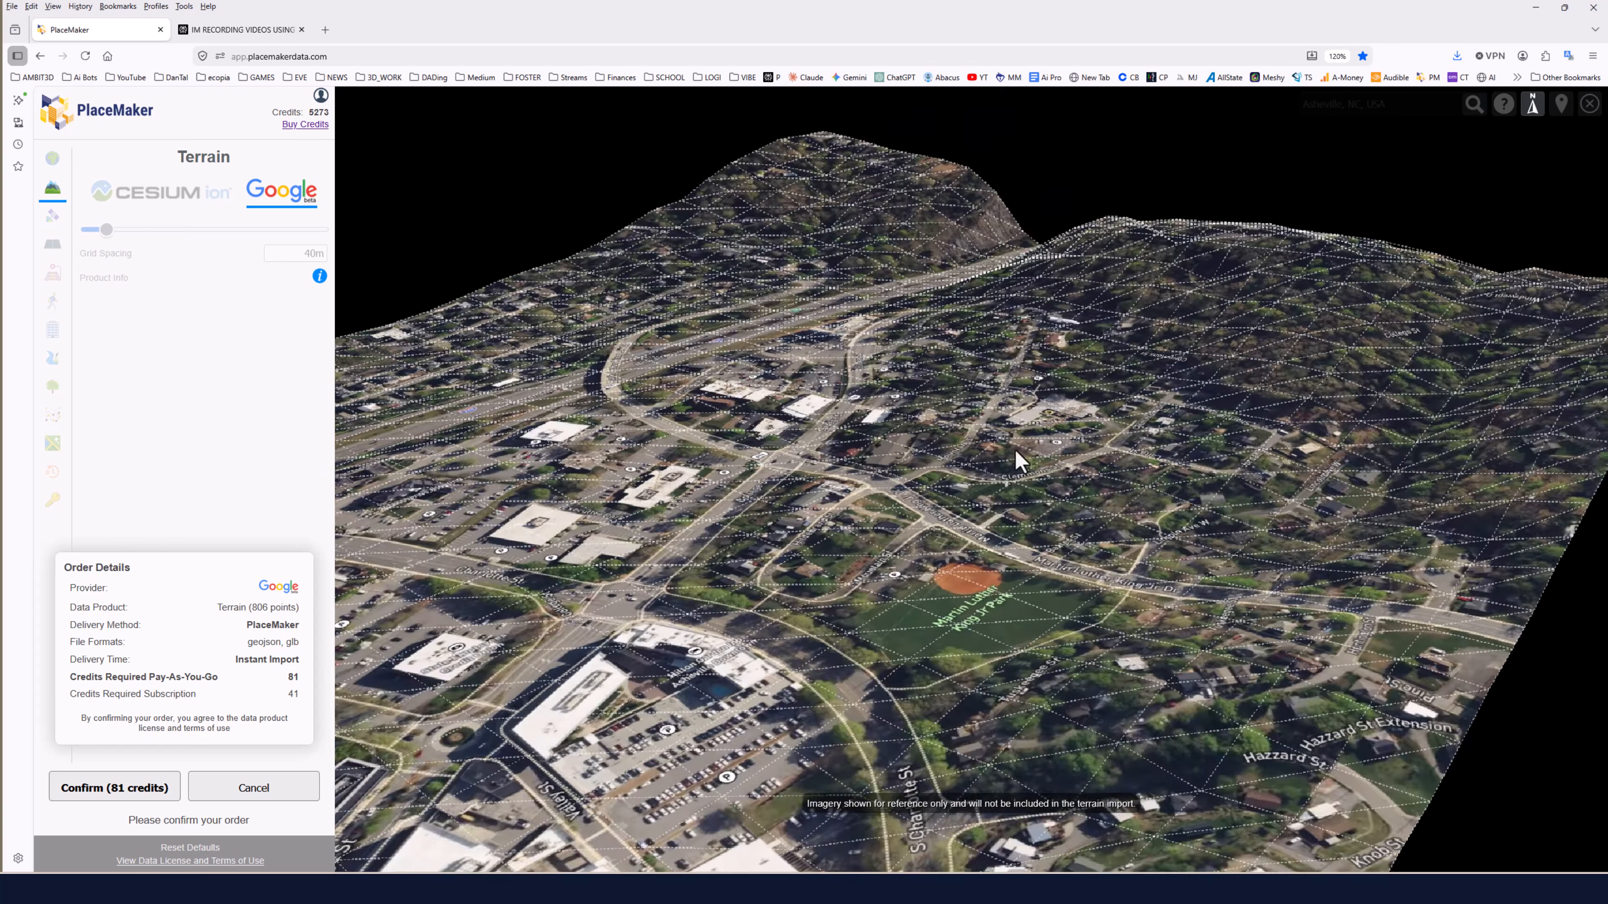
click(277, 797)
Set the terrain grid spacing to the minimum 5.5m and try importing the terrain.
drag(106, 231, 92, 244)
click(202, 788)
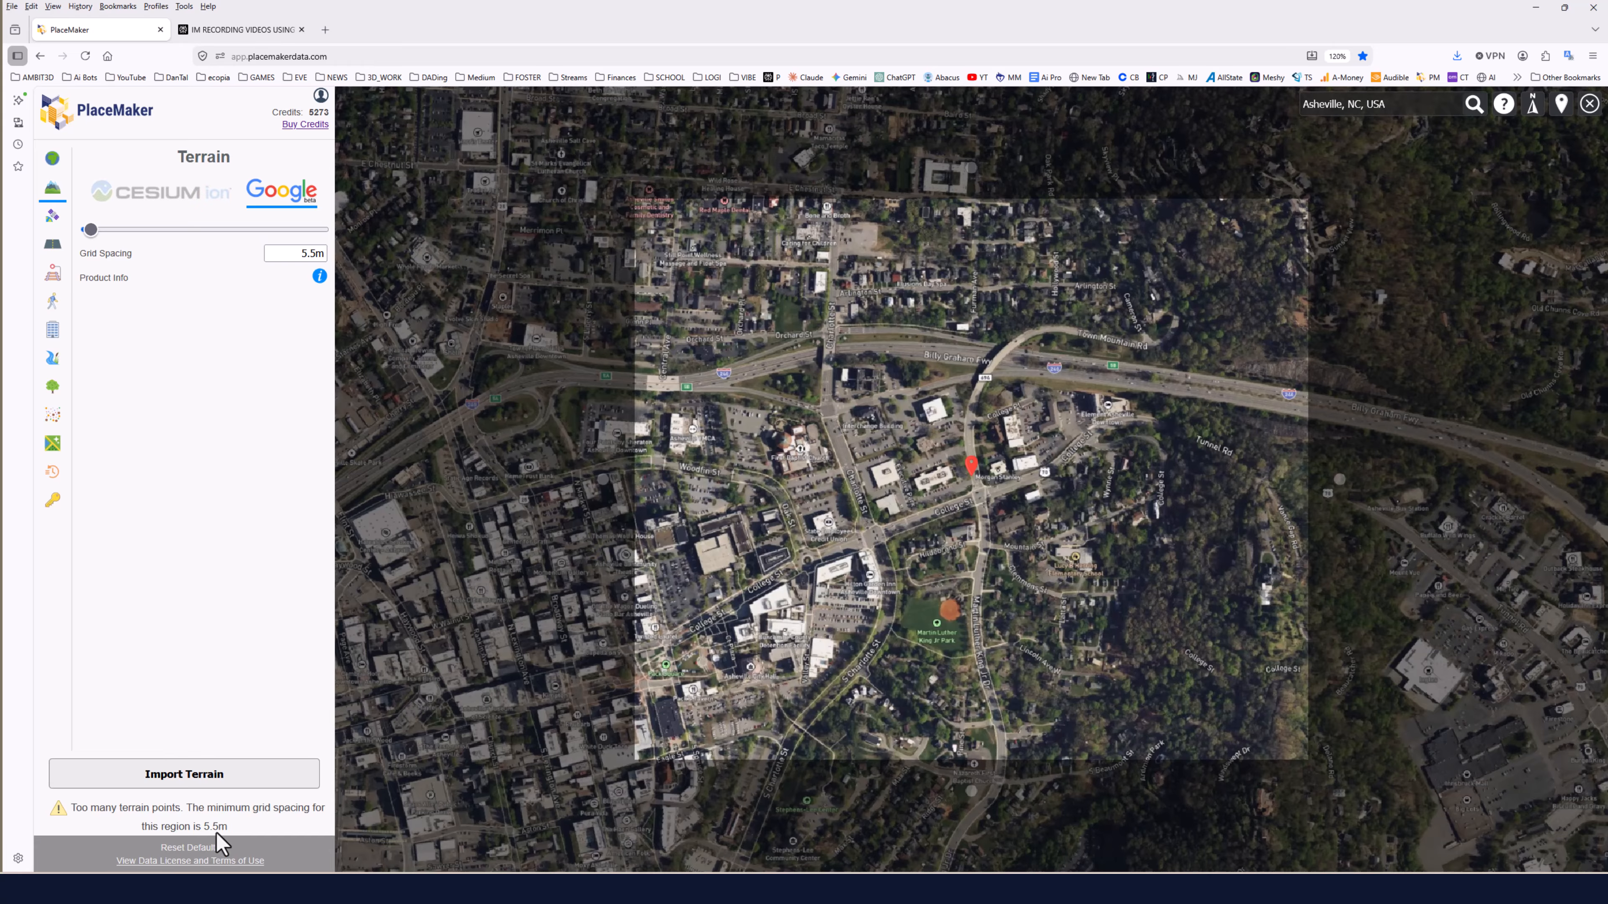
click(189, 786)
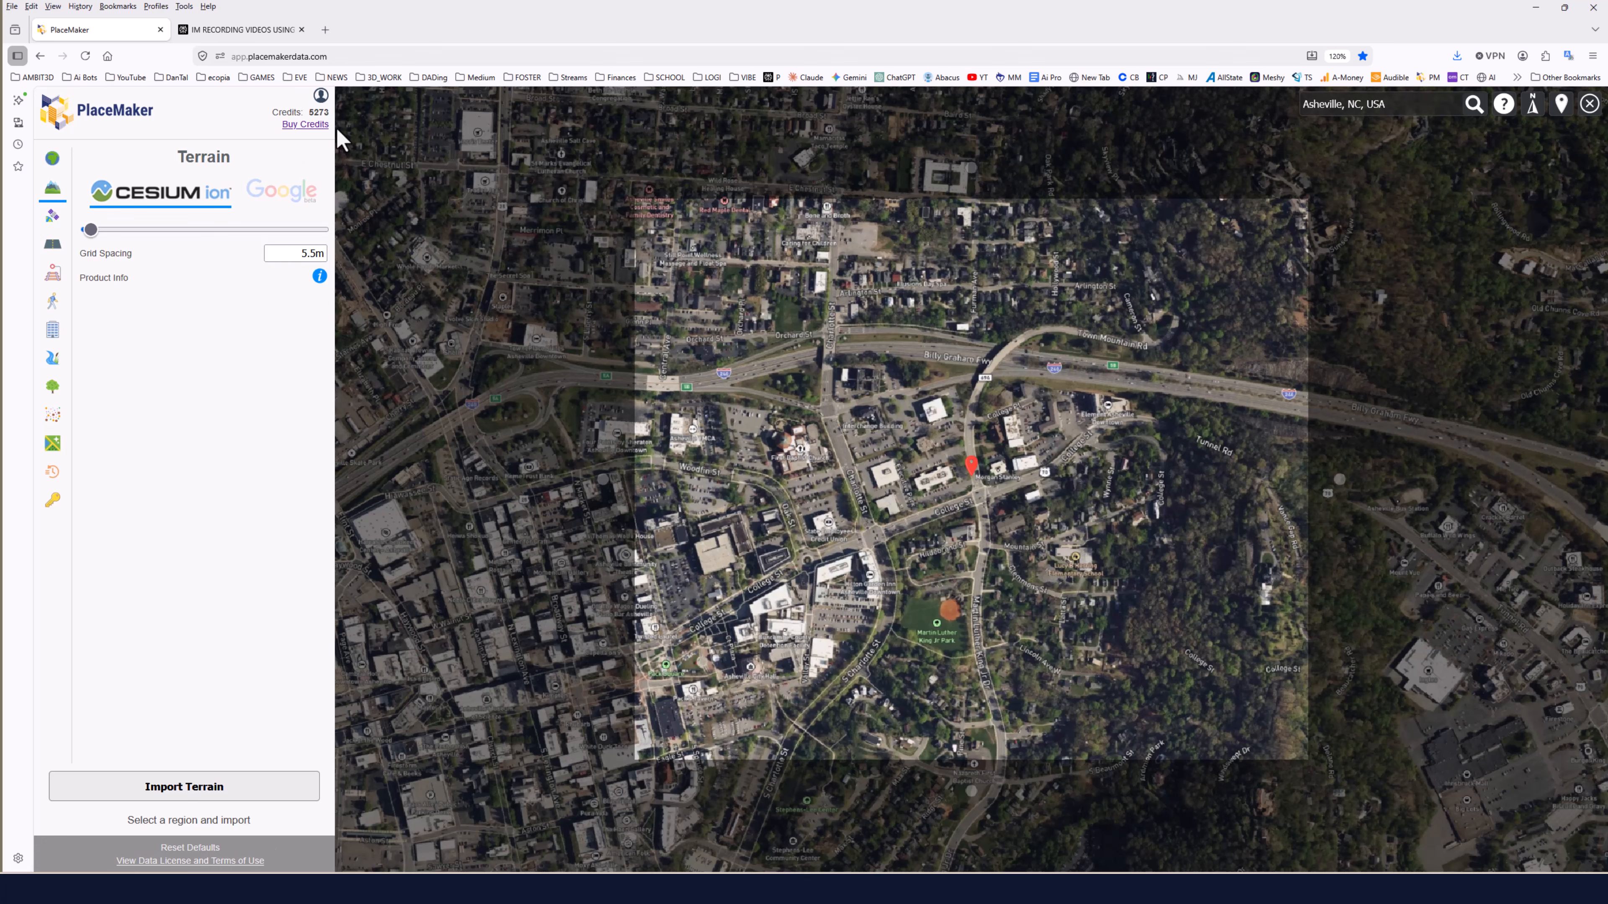
Import Cesium ion terrain at 5.5m grid spacing and confirm the order for 40 credits.
click(177, 790)
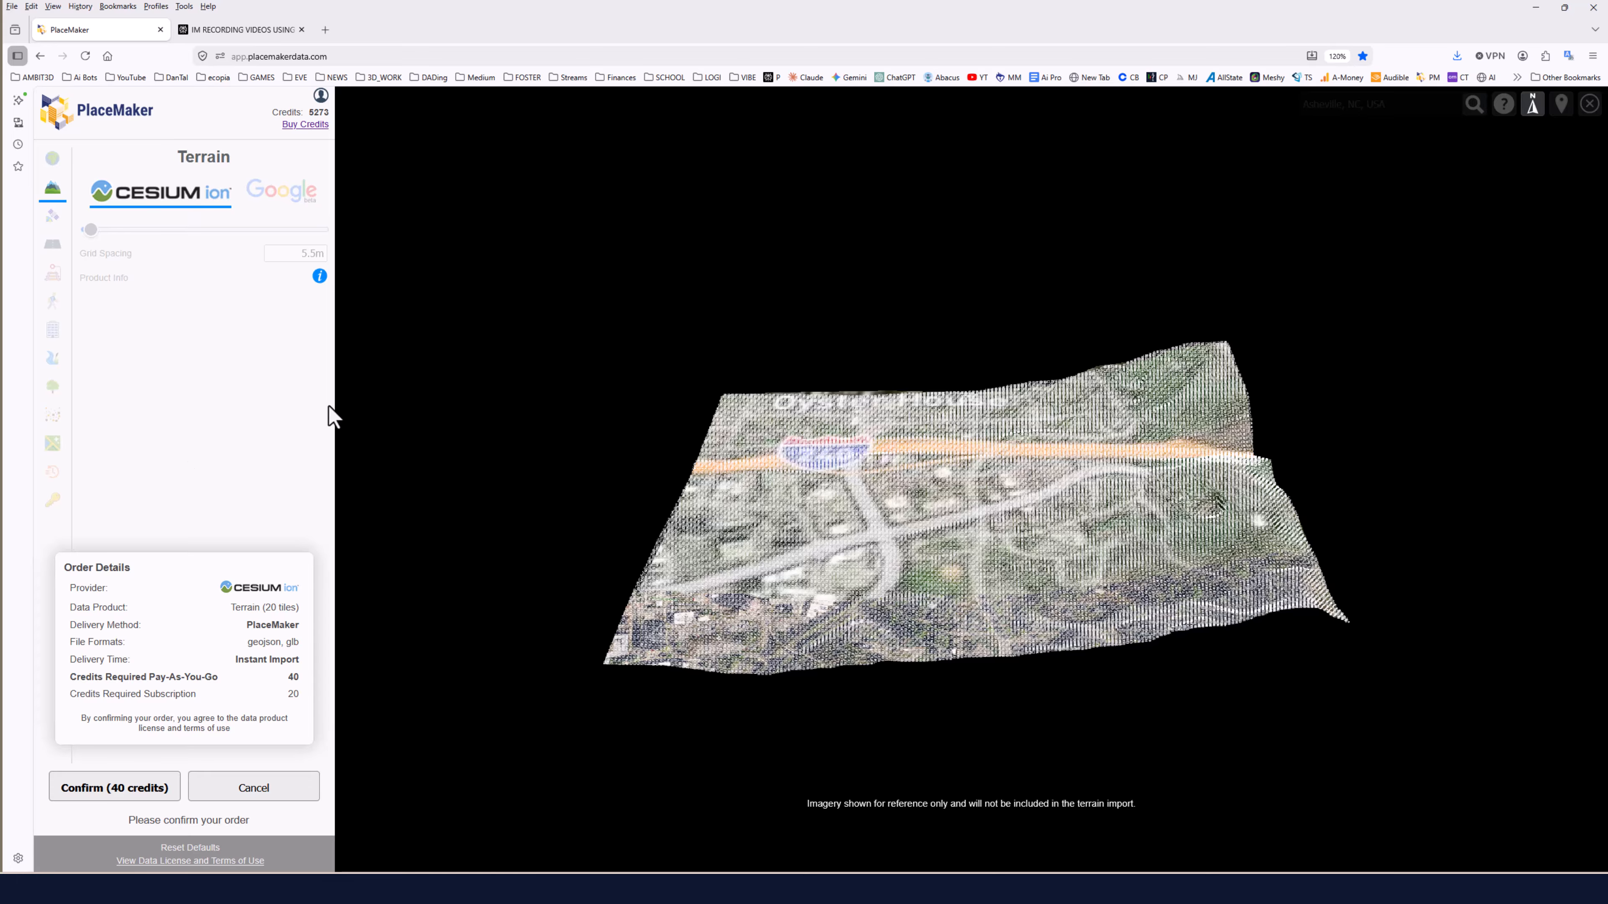
drag(884, 486, 960, 455)
scroll(1004, 423, up, 8)
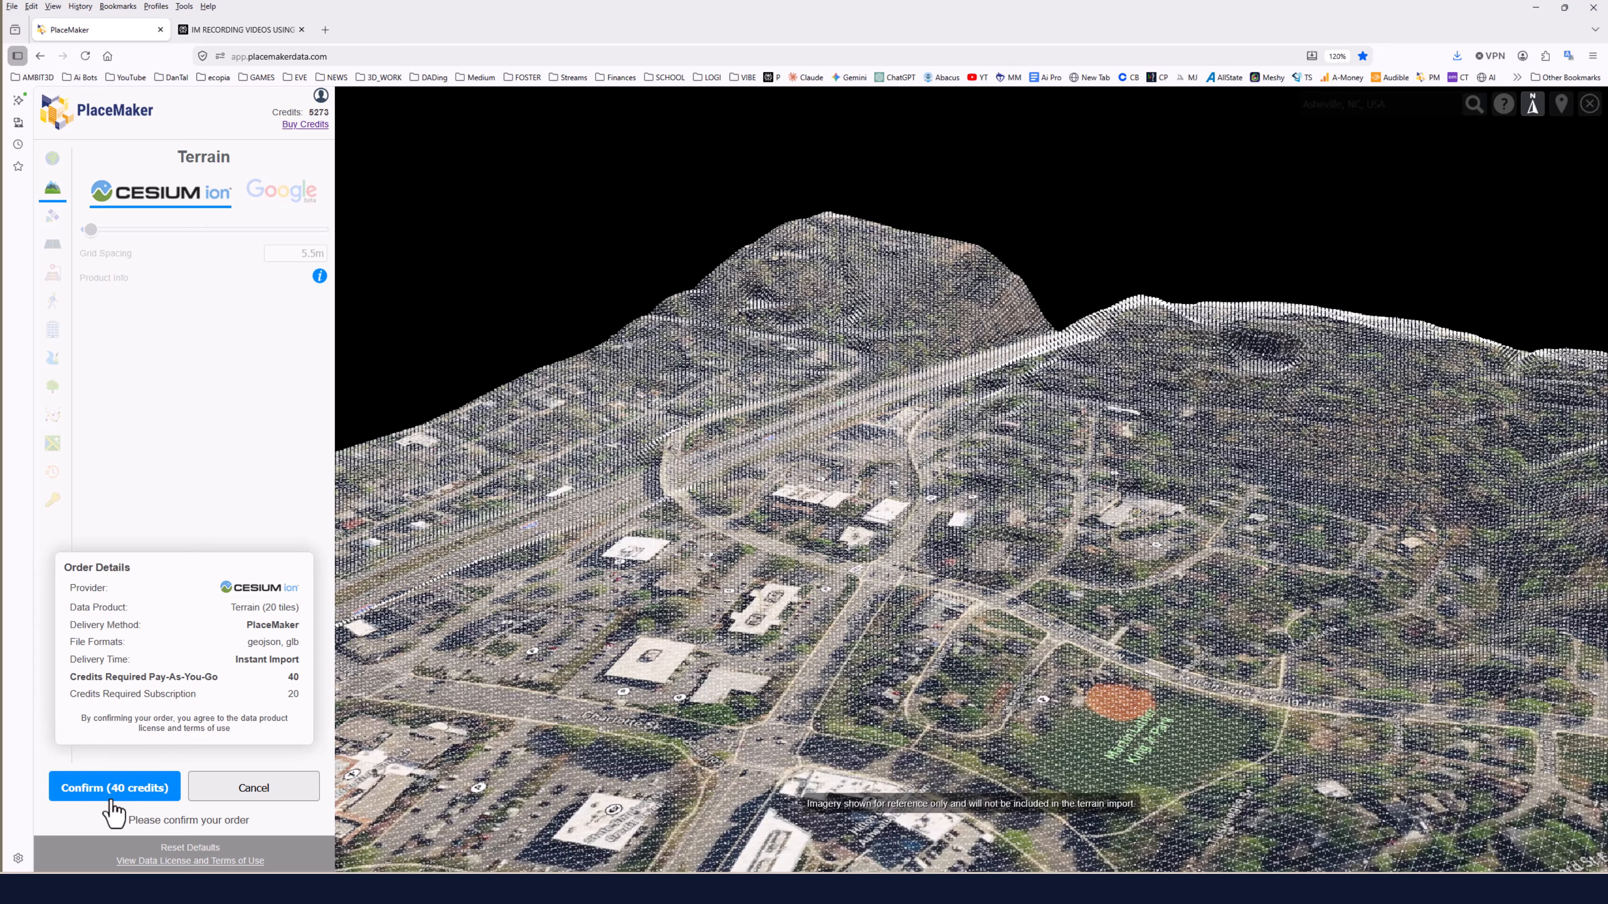
click(114, 788)
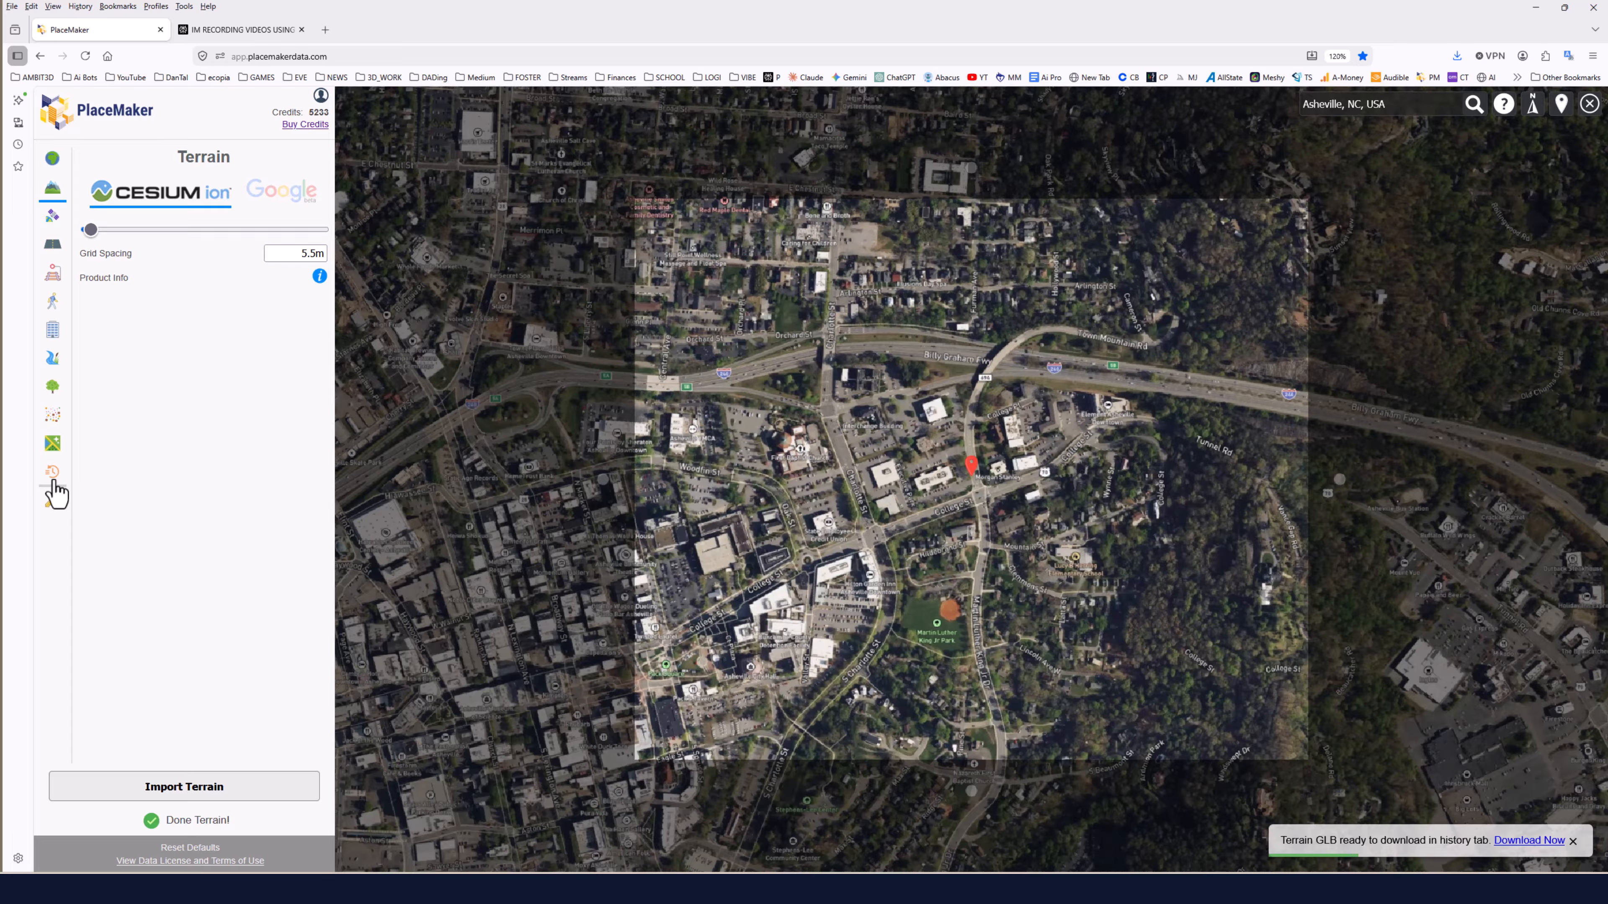
Open the Asheville terrain order in history and try downloading it as geojson, cancelling the save dialog.
click(52, 473)
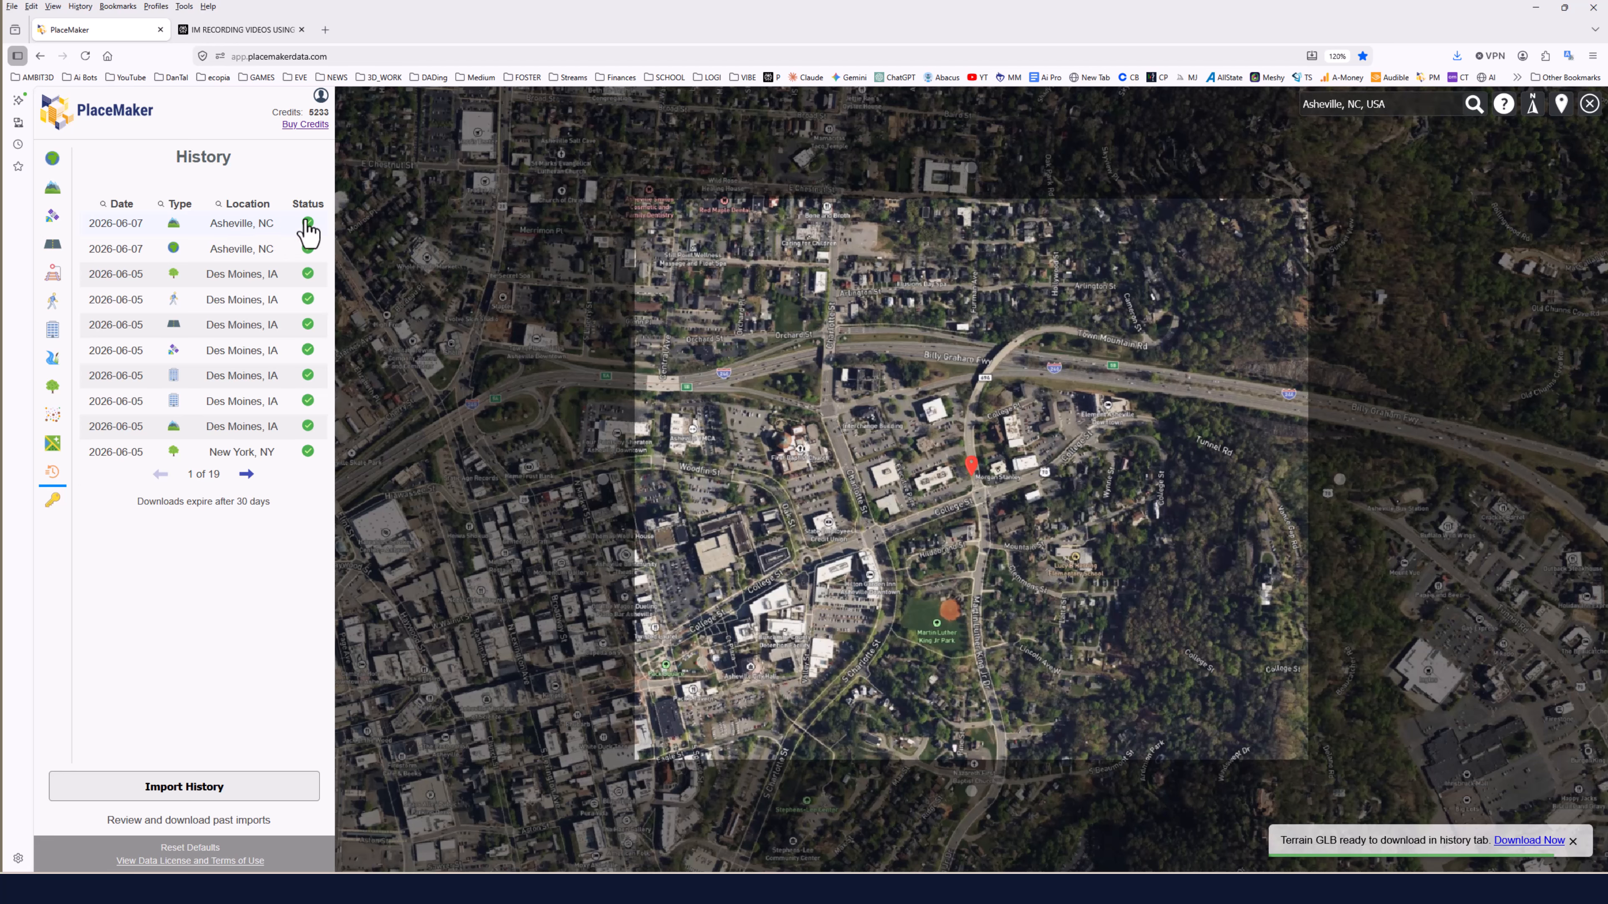
click(137, 233)
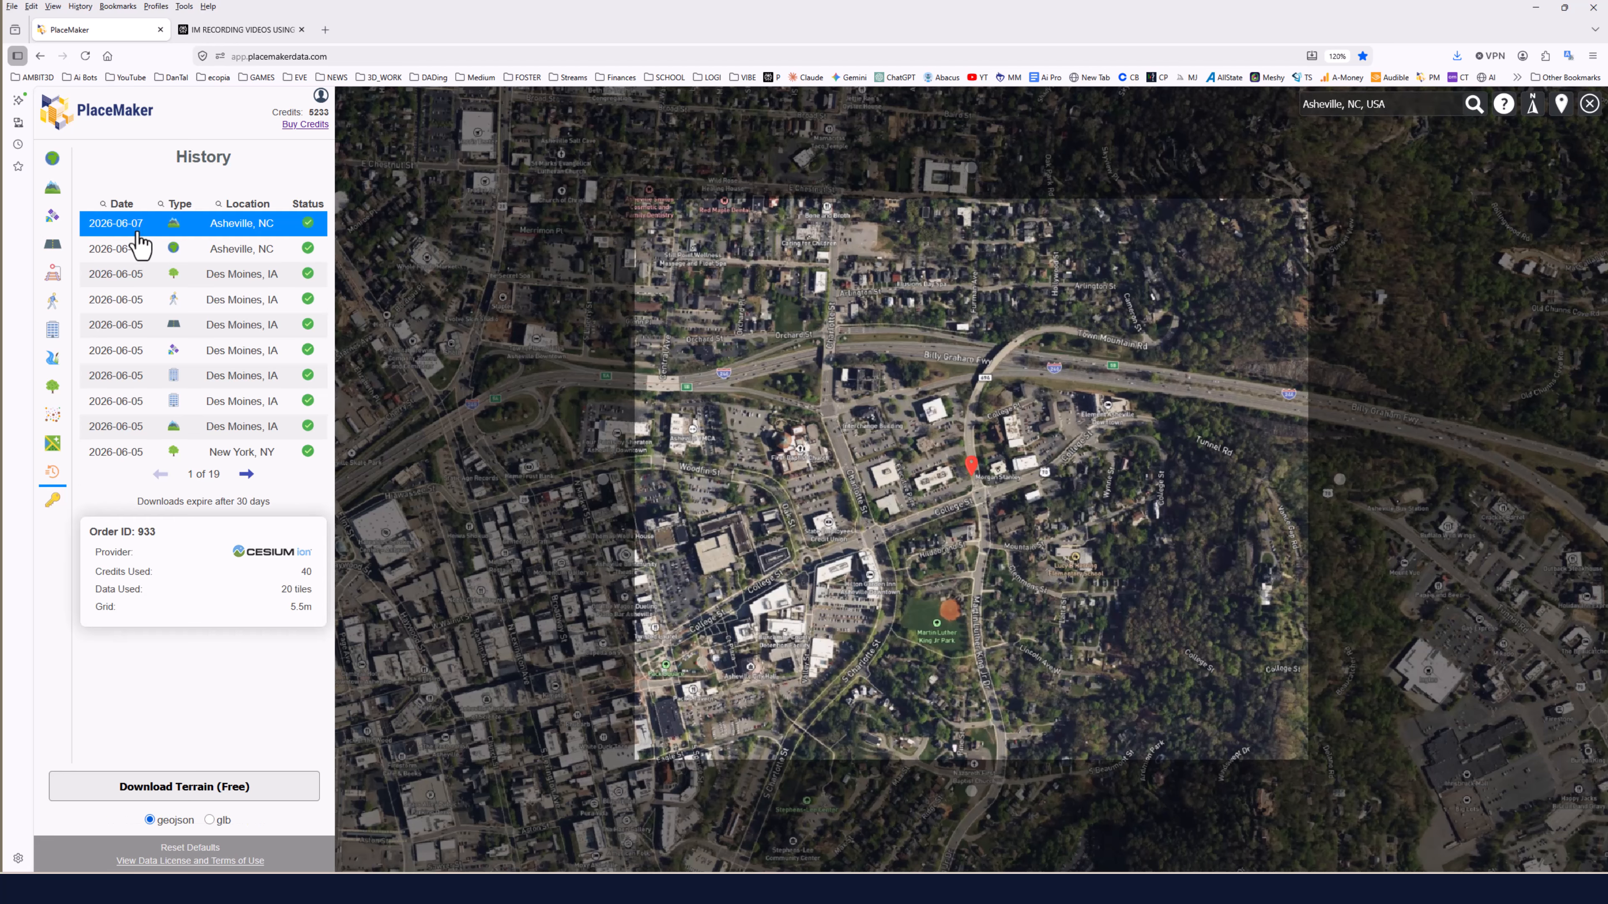
click(191, 788)
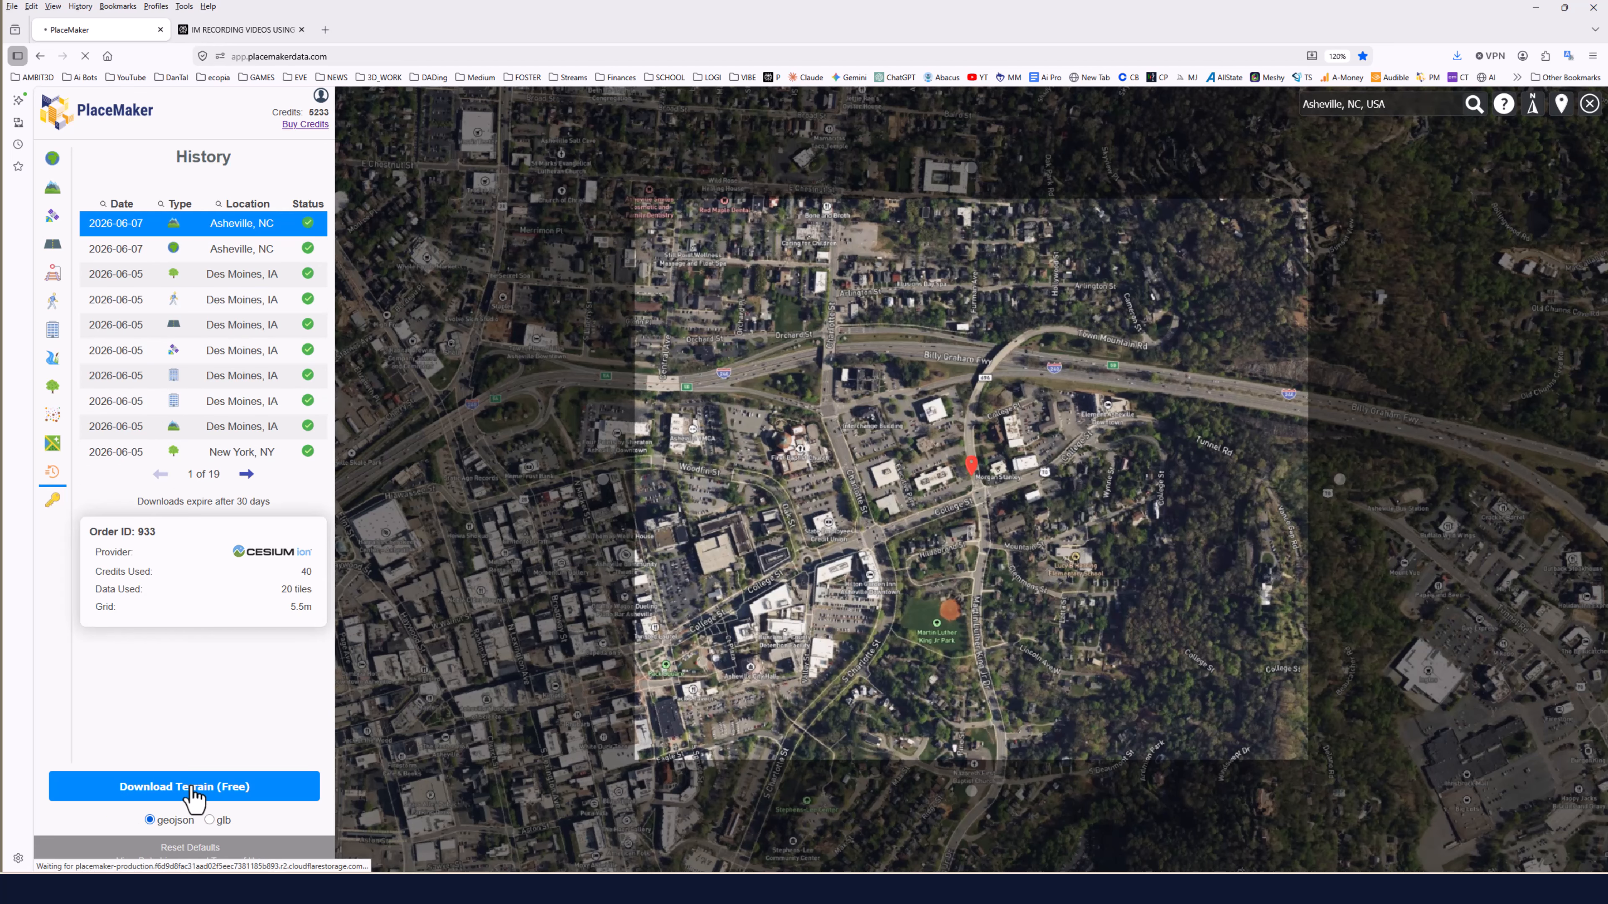
click(365, 499)
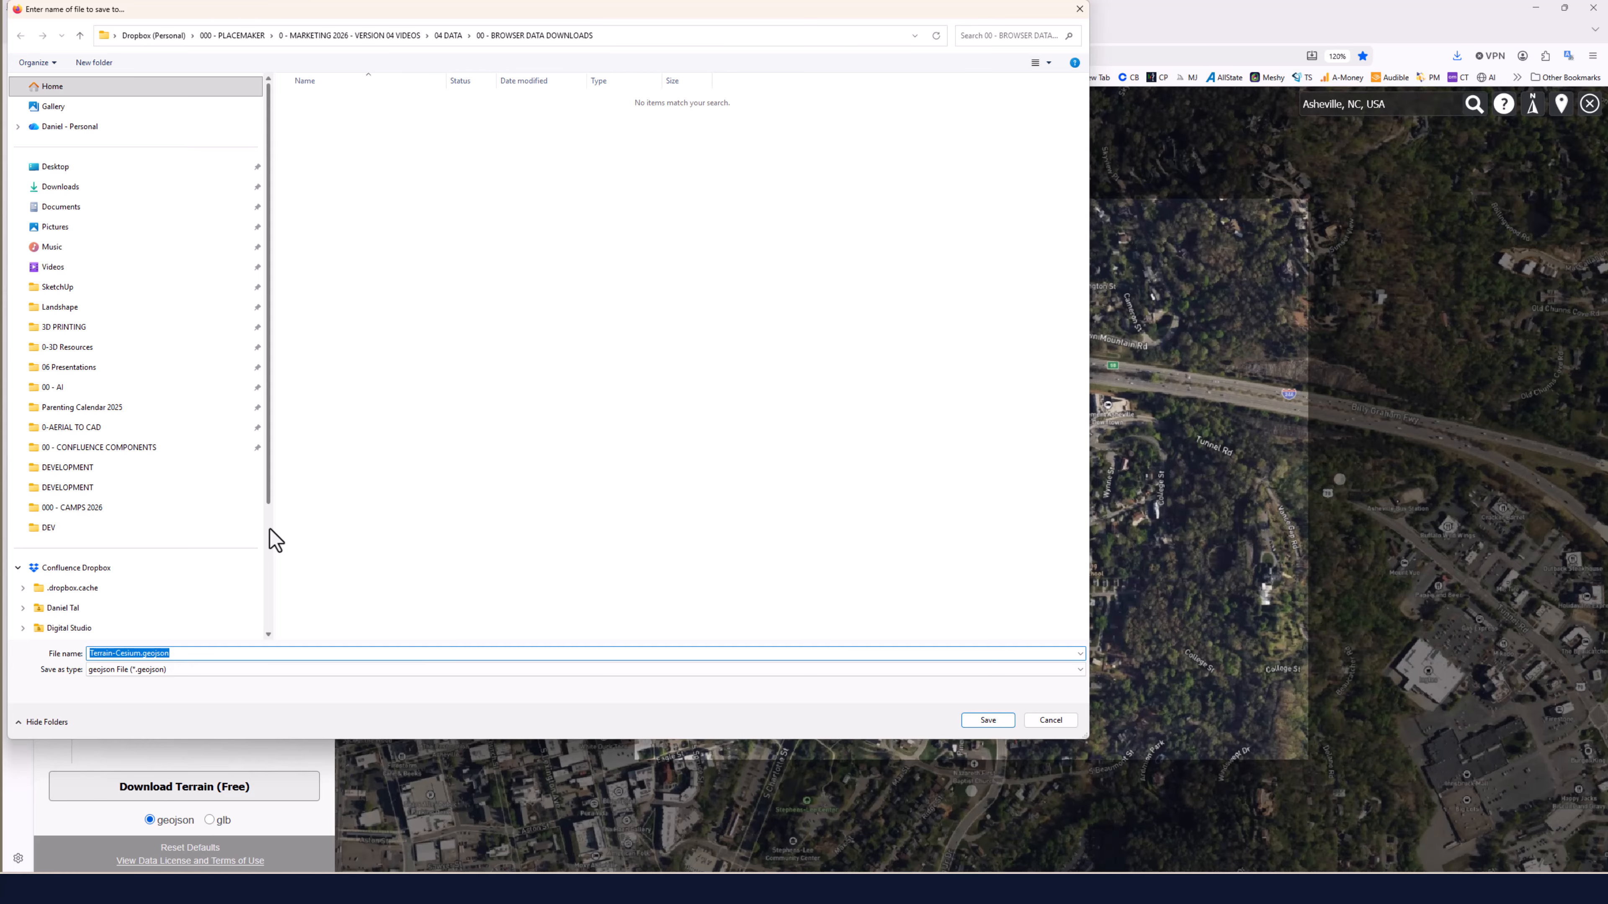
click(1050, 720)
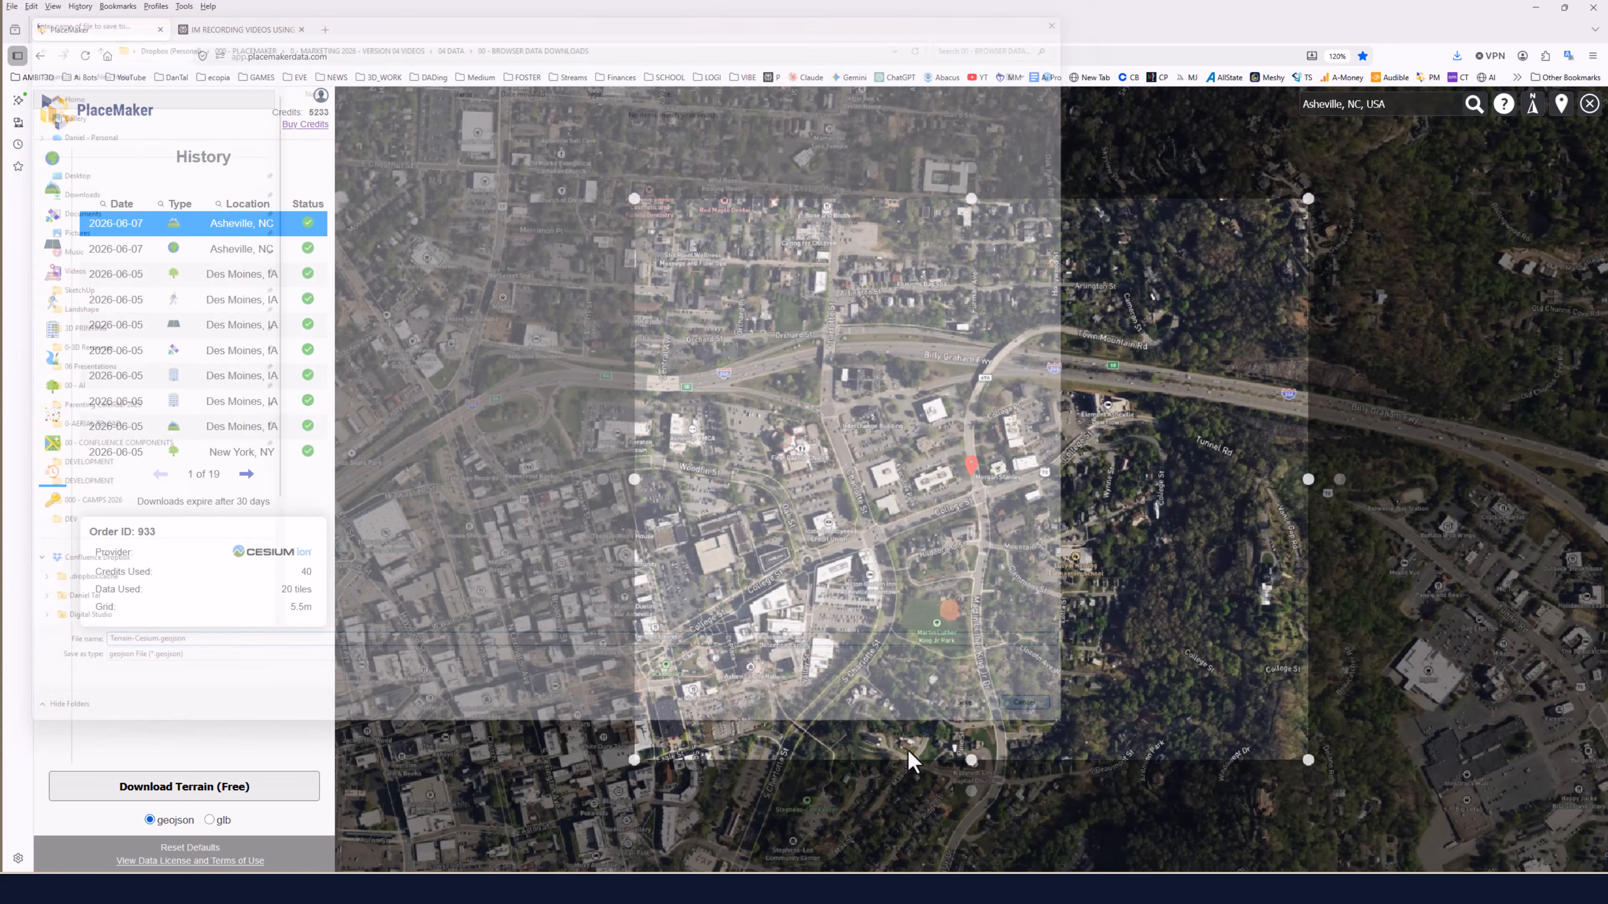
Download the terrain order in glb format and save it as Terrain-Cesium.glb.
click(209, 820)
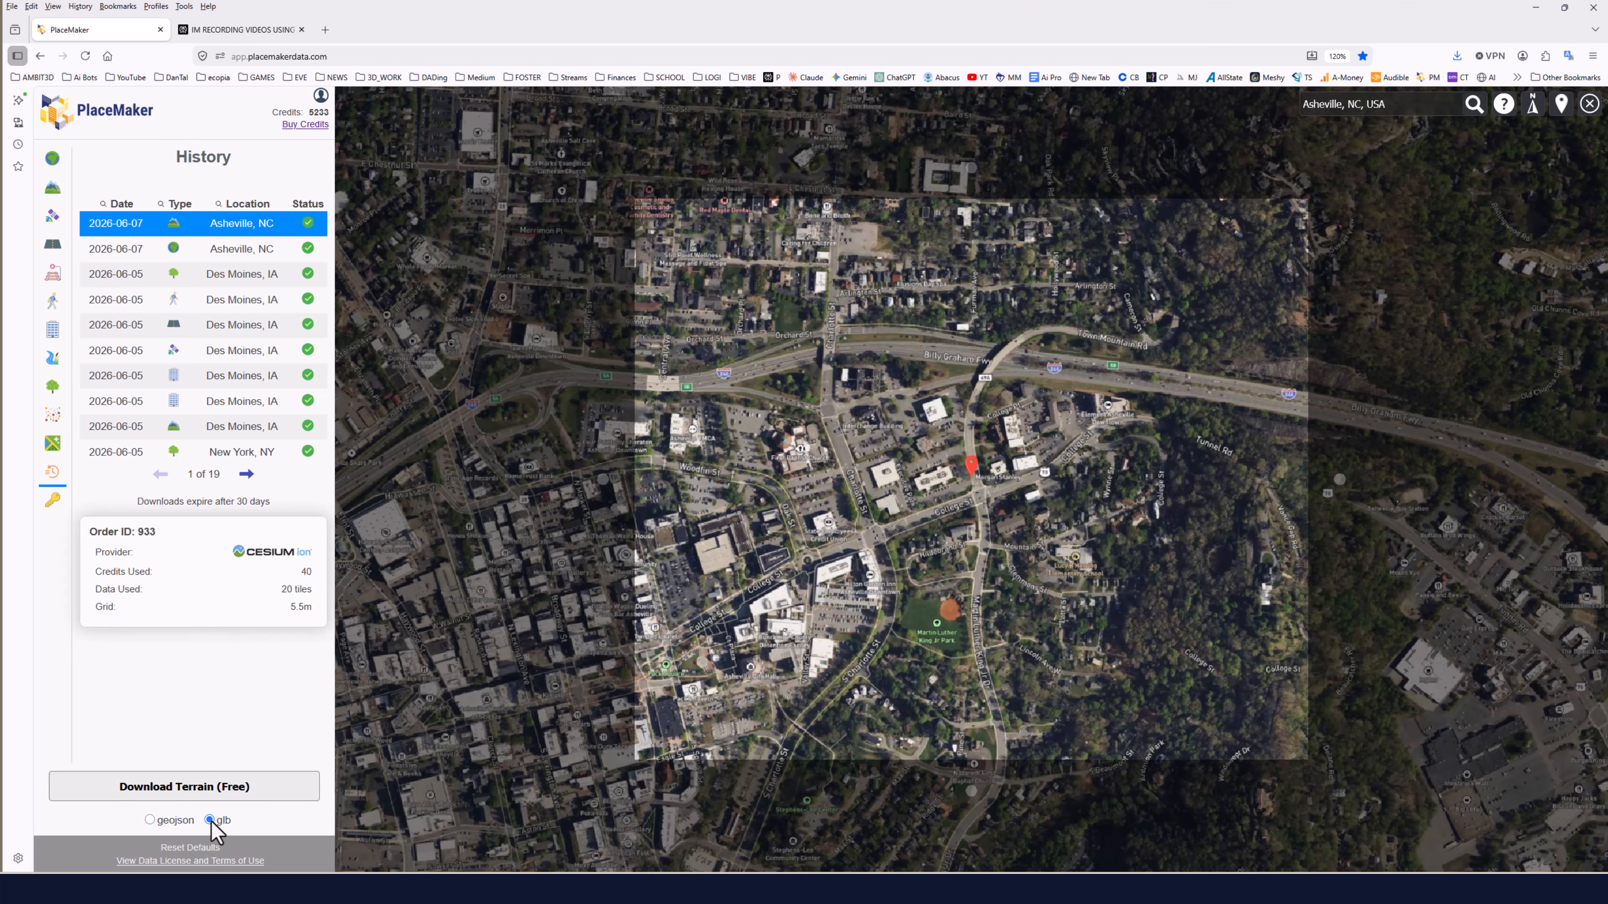
click(190, 790)
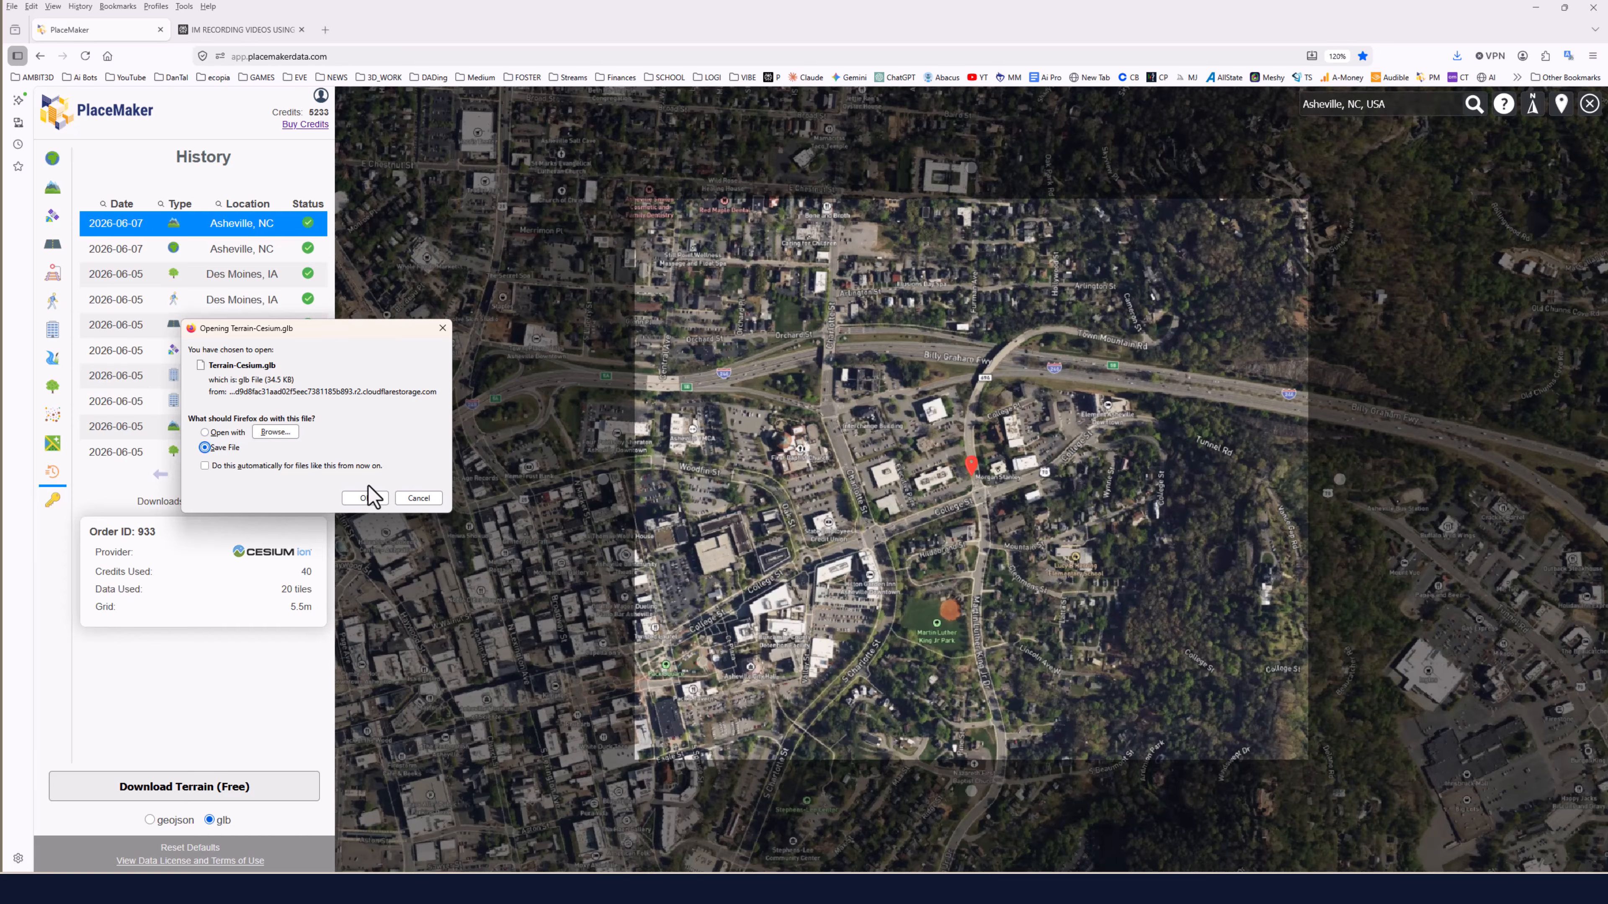
click(366, 498)
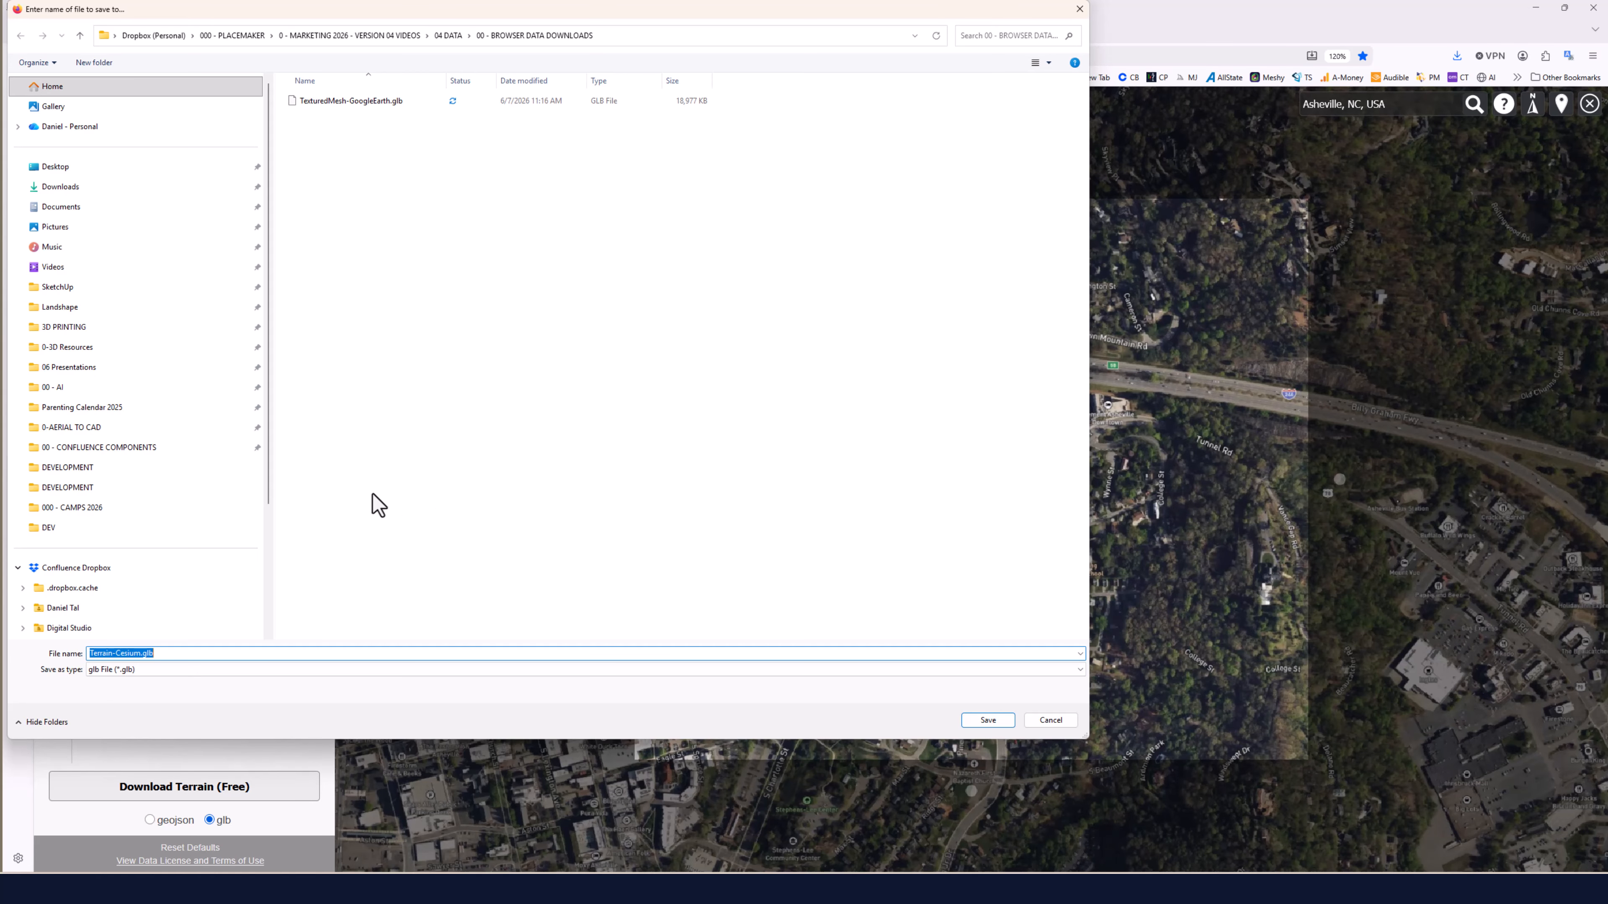
click(1001, 721)
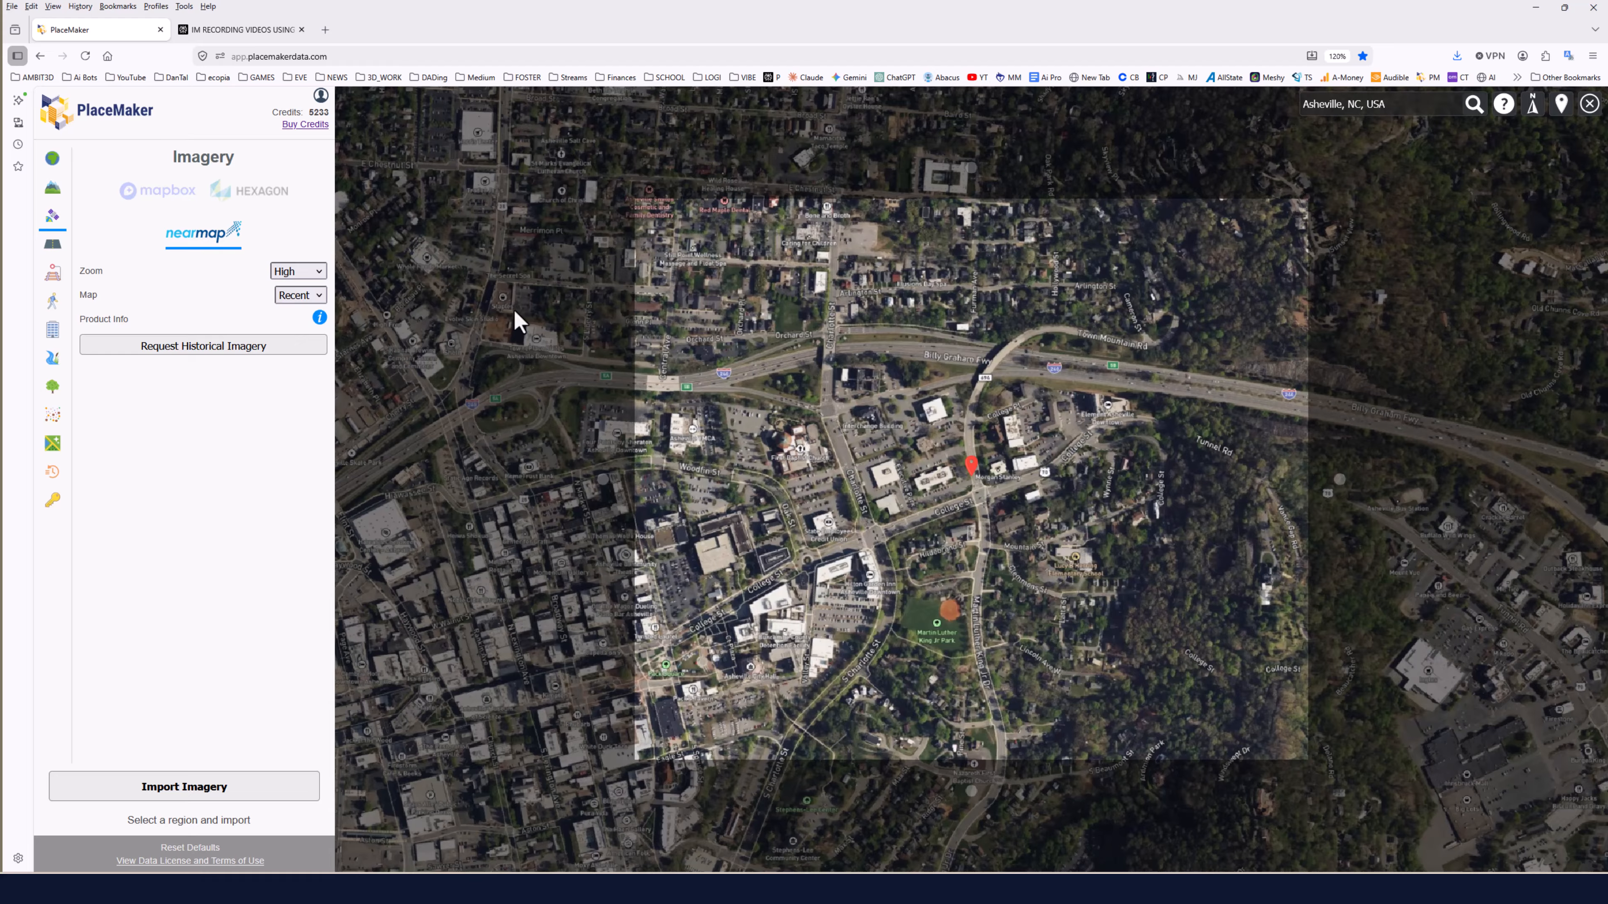
Set the Nearmap imagery zoom to High and request an imagery import for the selected region.
click(311, 273)
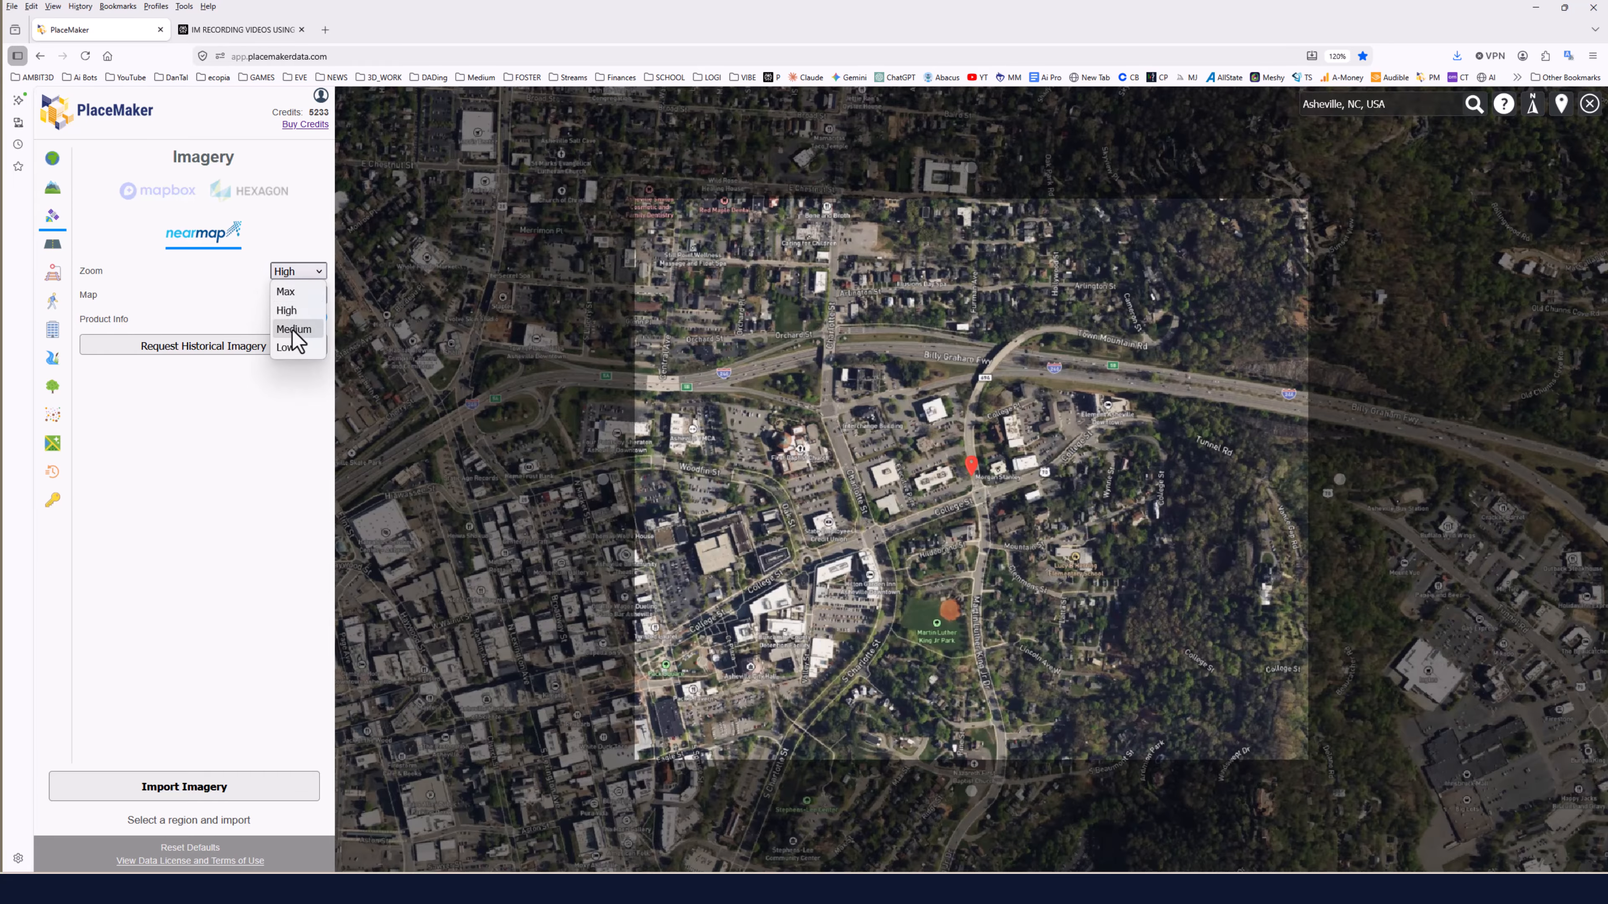
click(294, 315)
scroll(950, 407, down, 3)
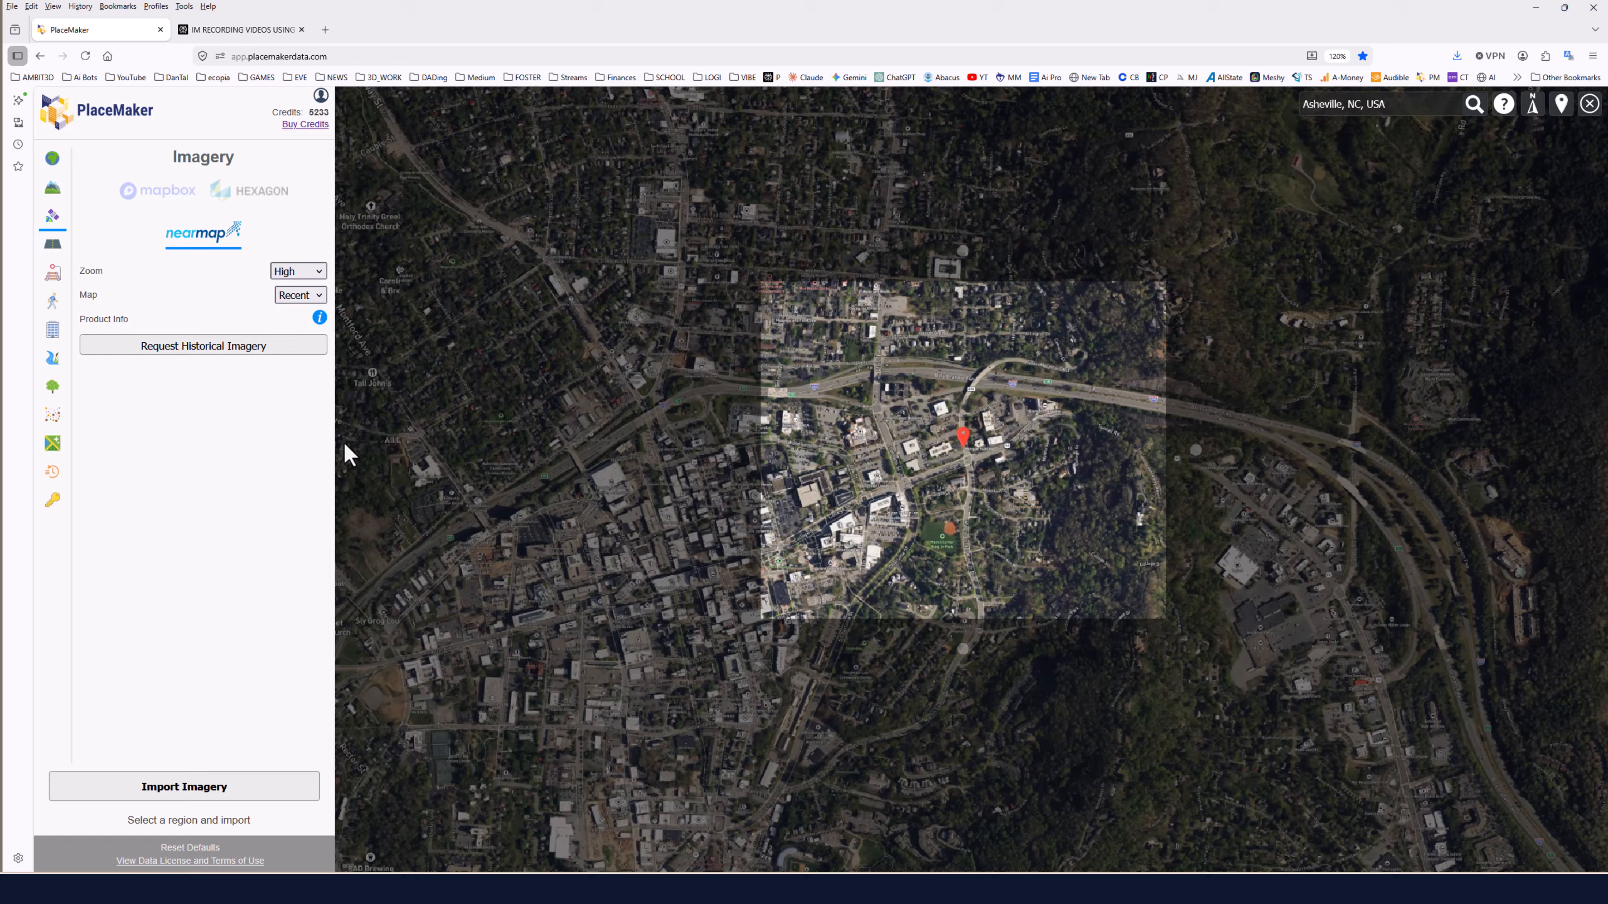
click(189, 797)
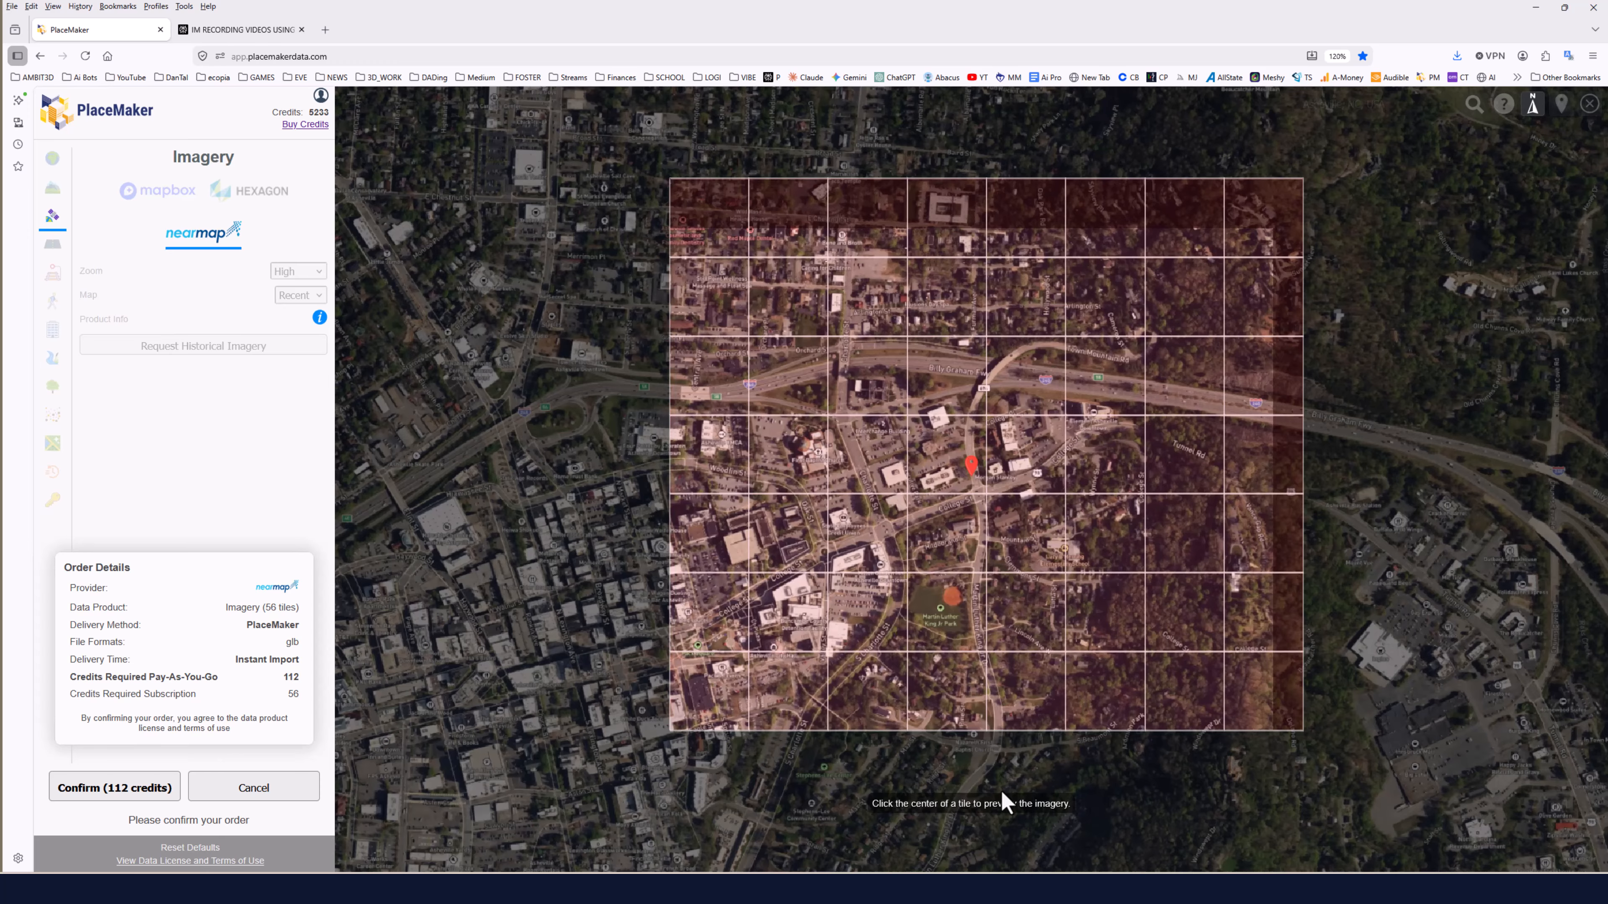
Preview imagery tiles near Martin Luther King Jr Park at full resolution.
click(944, 691)
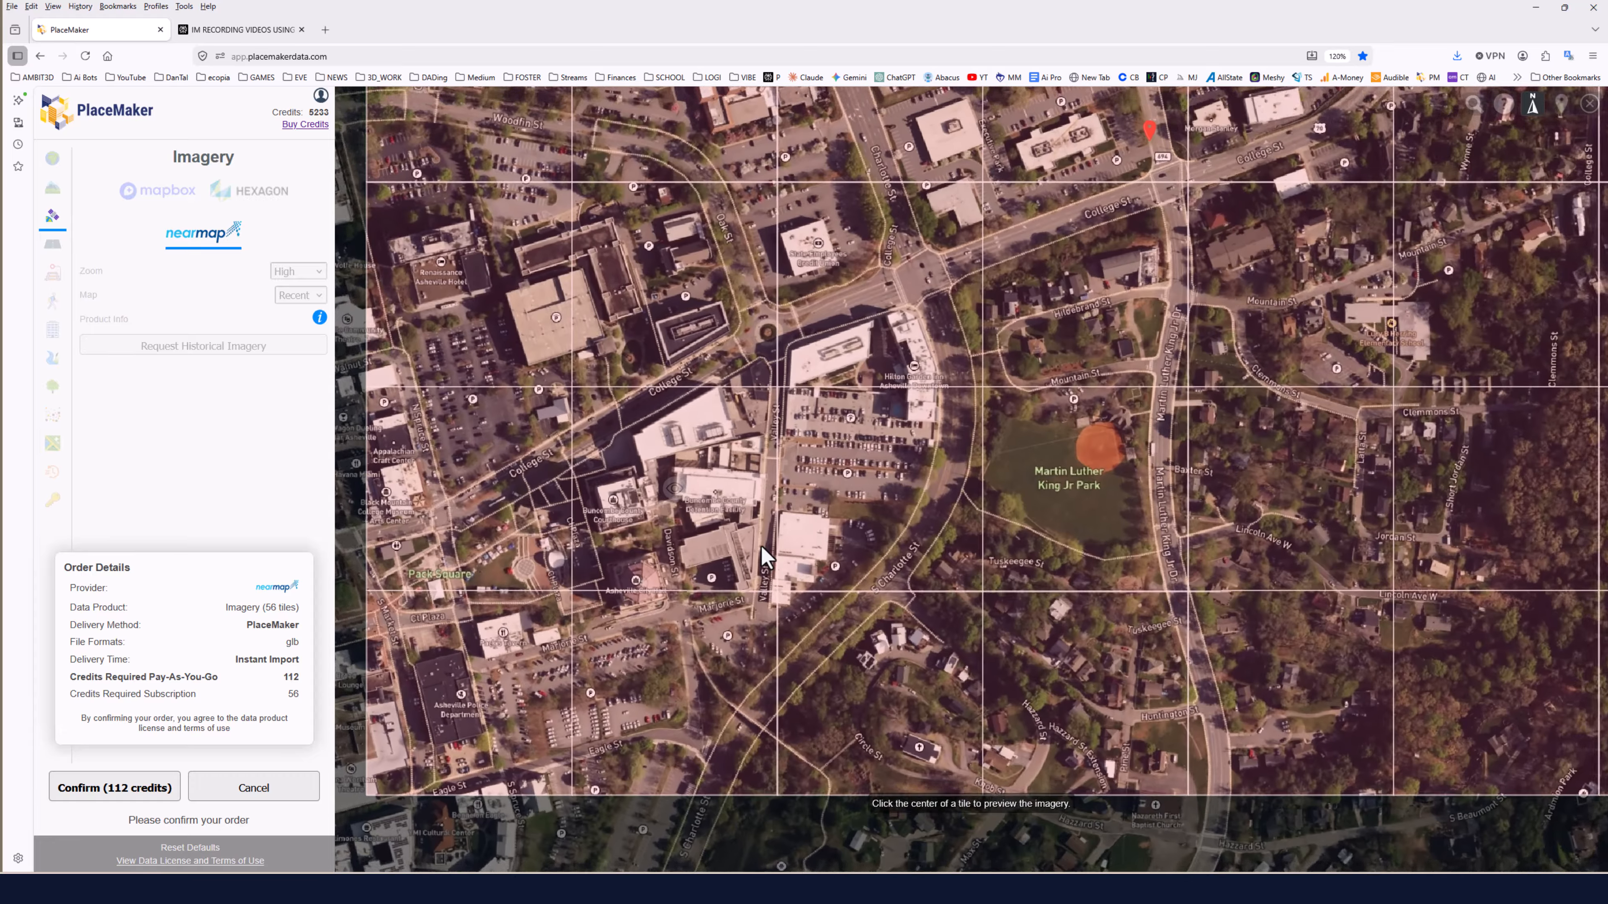
scroll(762, 546, up, 3)
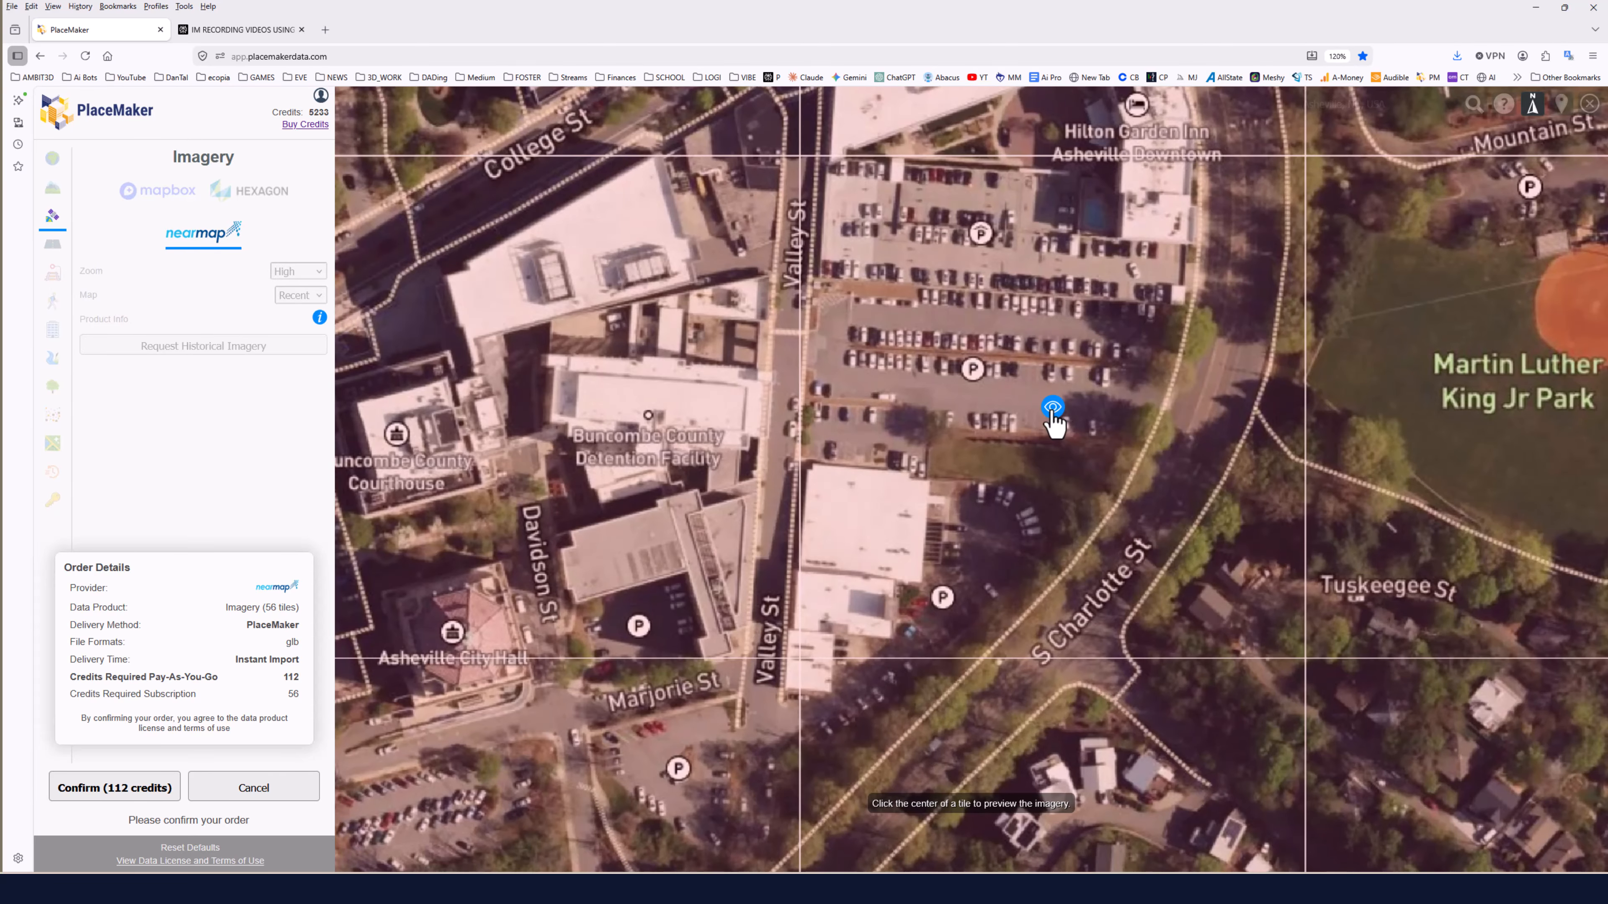
click(1052, 413)
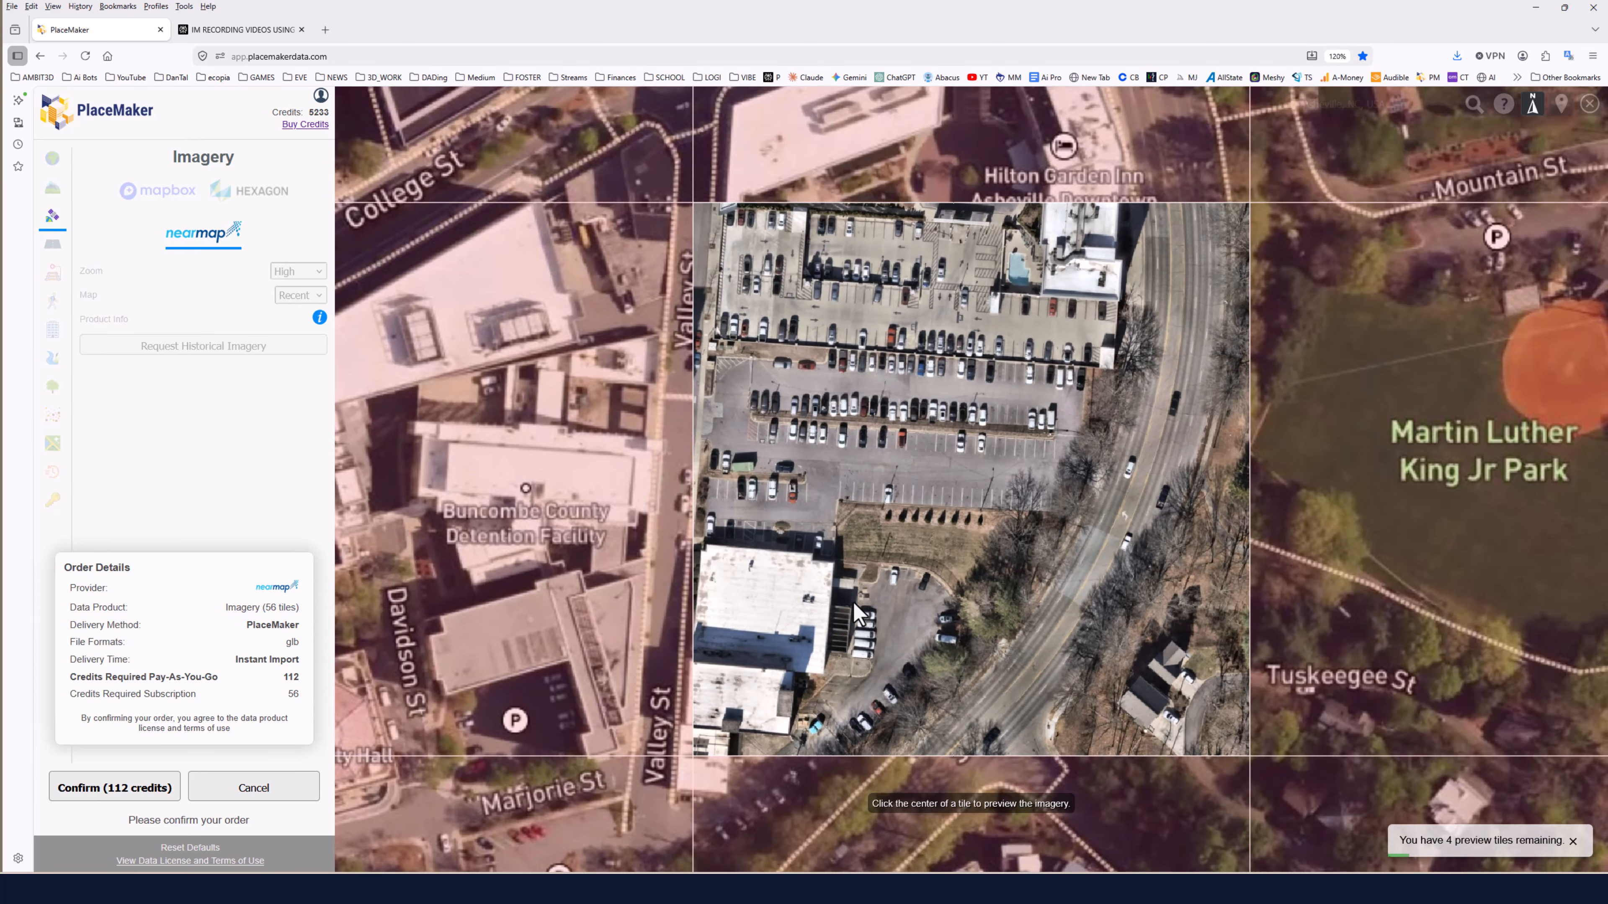
scroll(456, 548, down, 3)
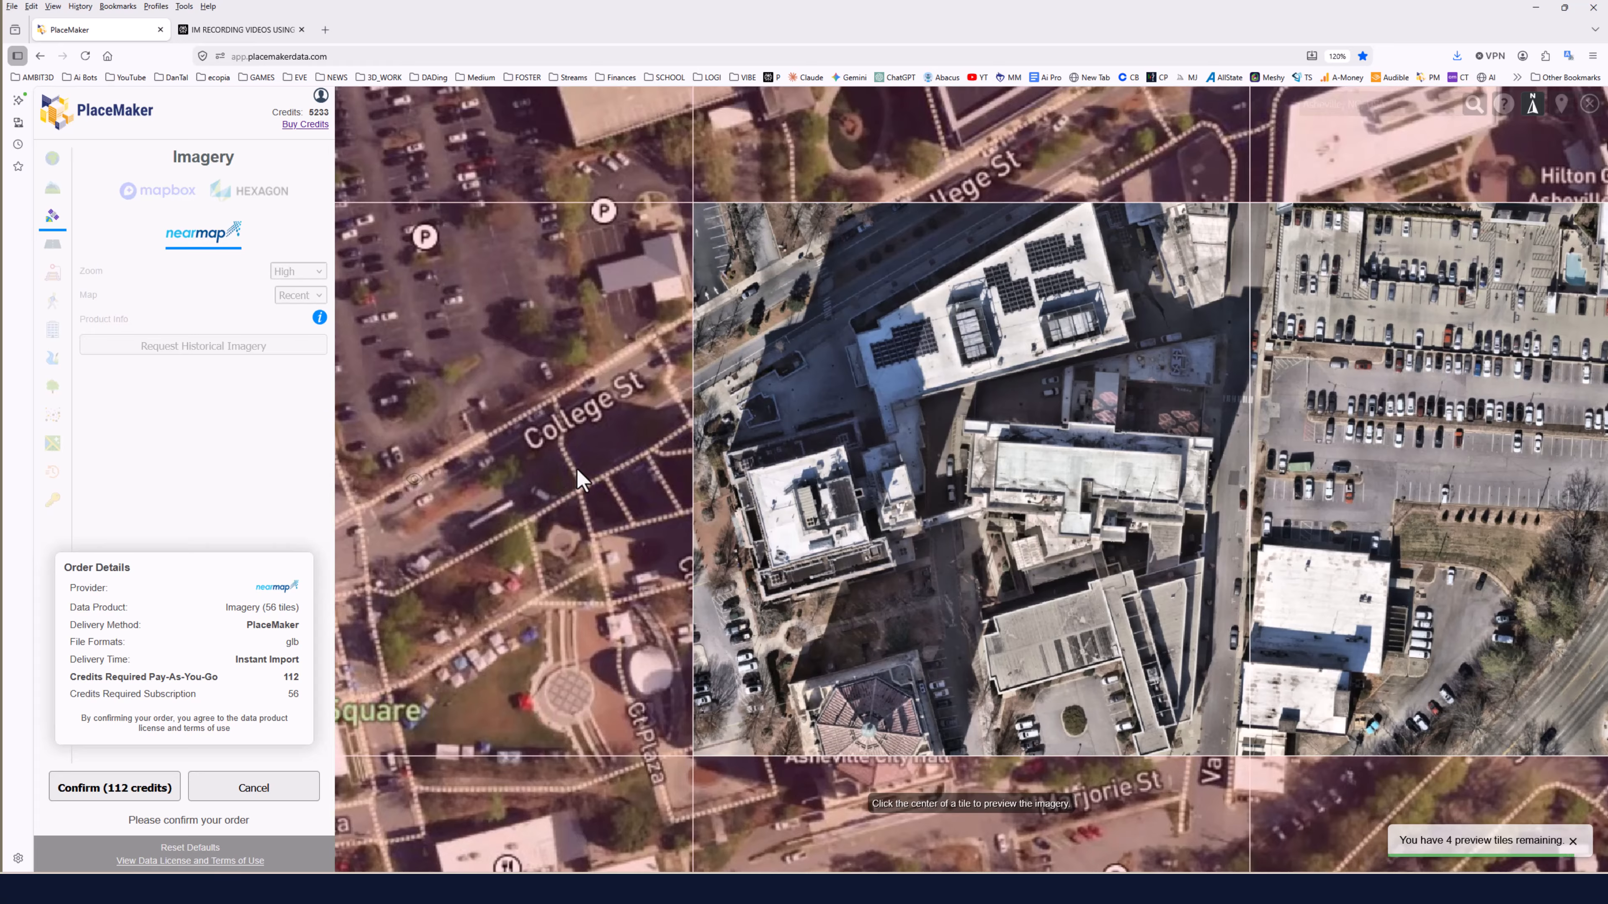
scroll(737, 532, down, 5)
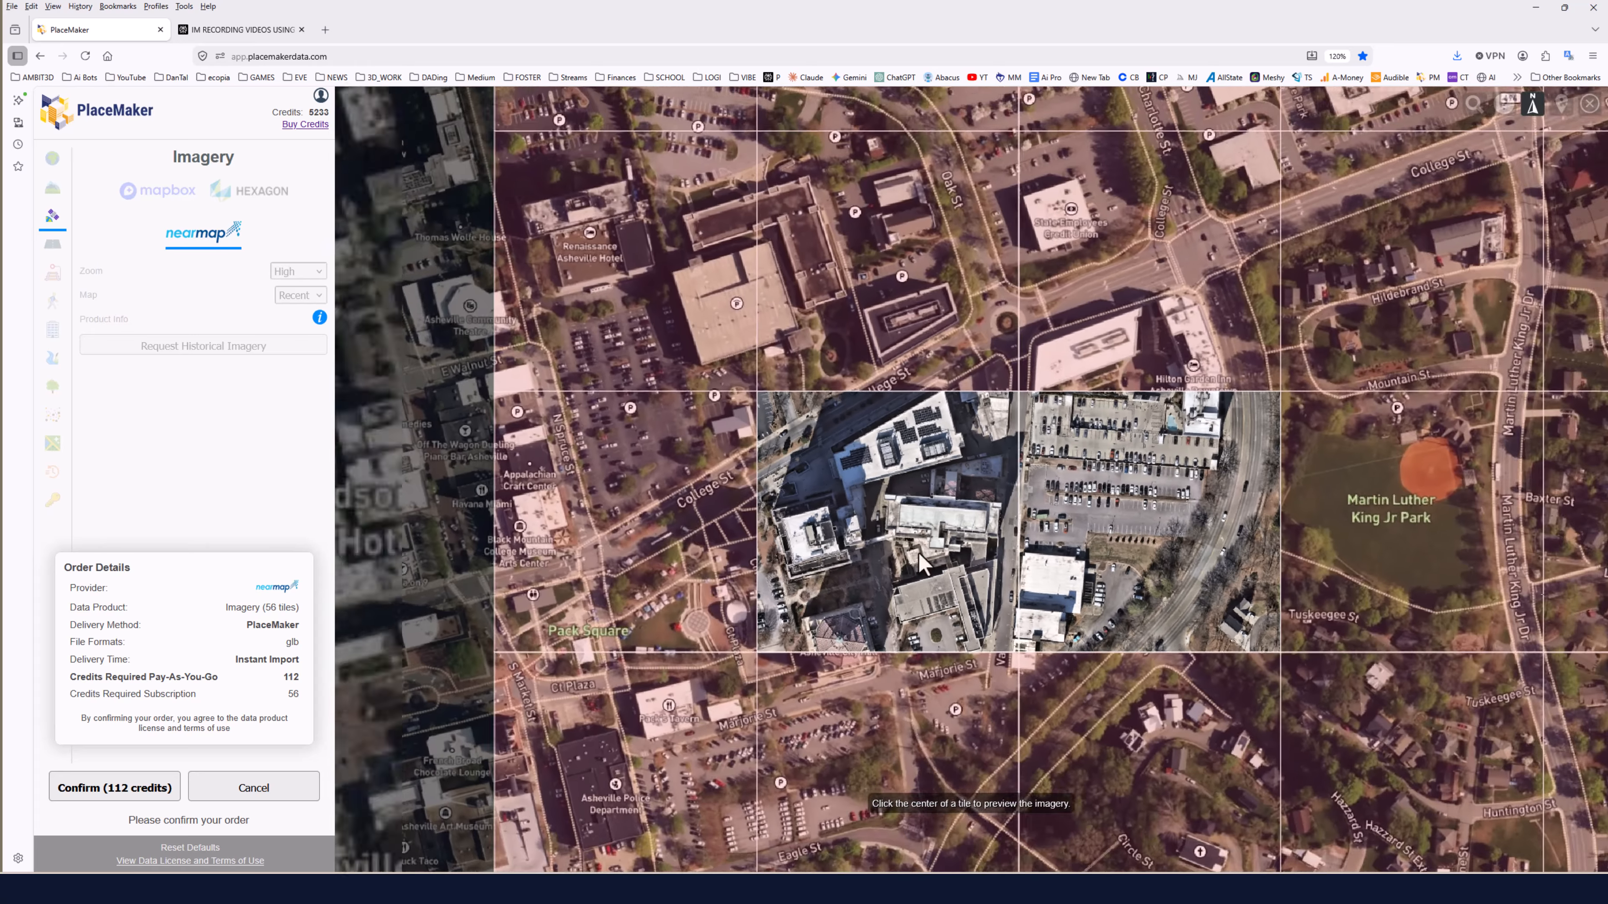
Preview the Martin Luther King Jr Park tile's imagery, then confirm the 112-credit Nearmap imagery order.
scroll(1120, 541, down, 2)
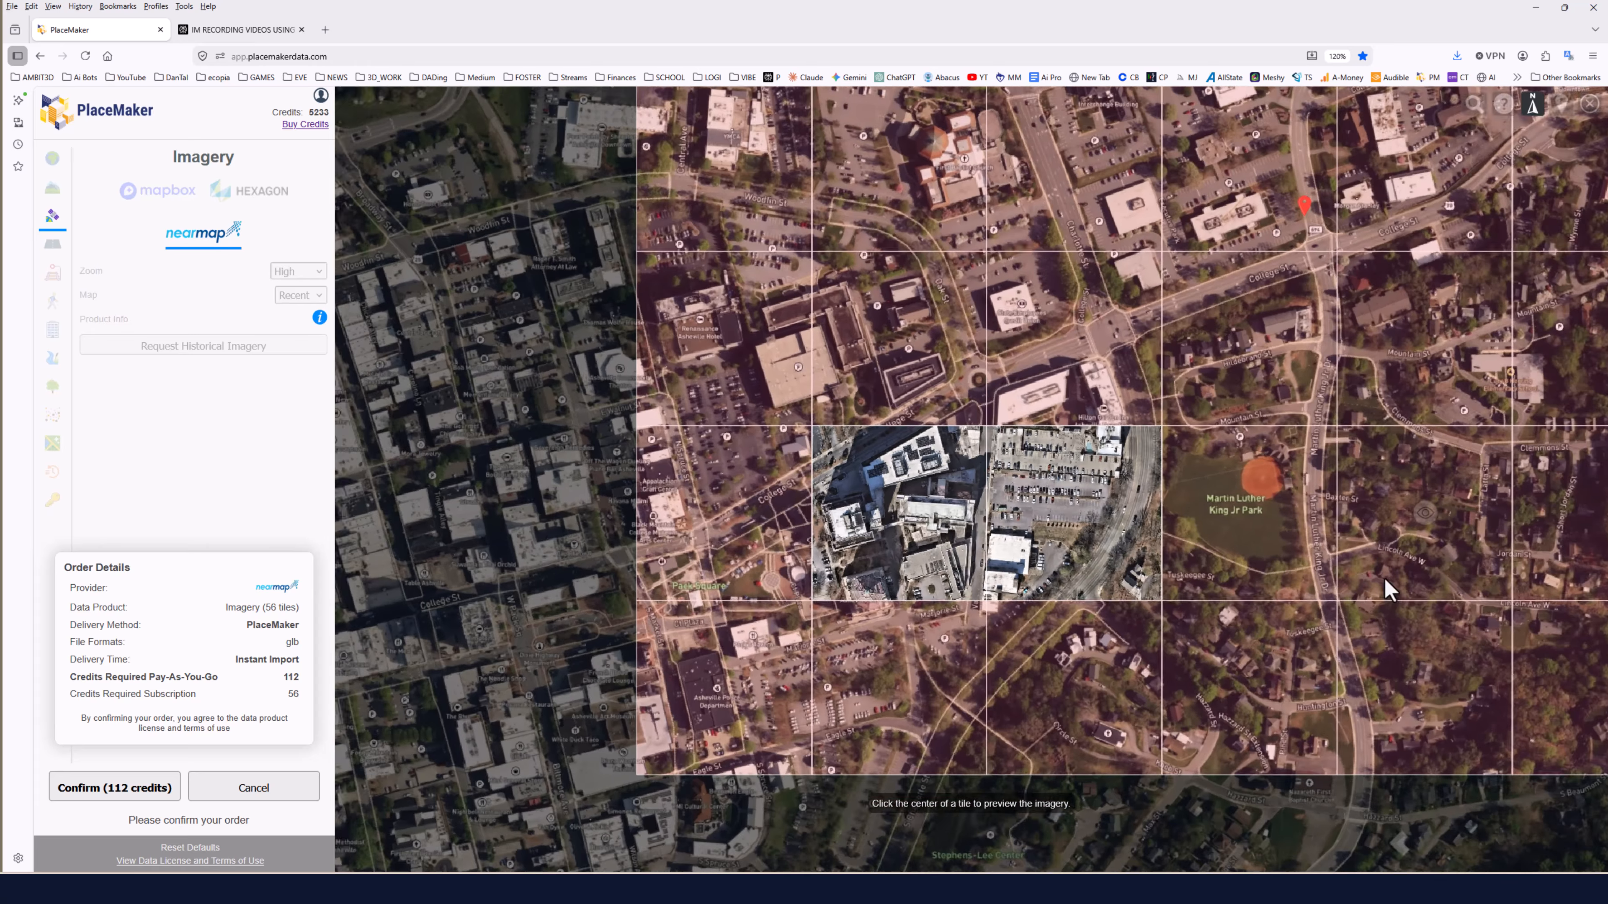
scroll(1330, 557, up, 5)
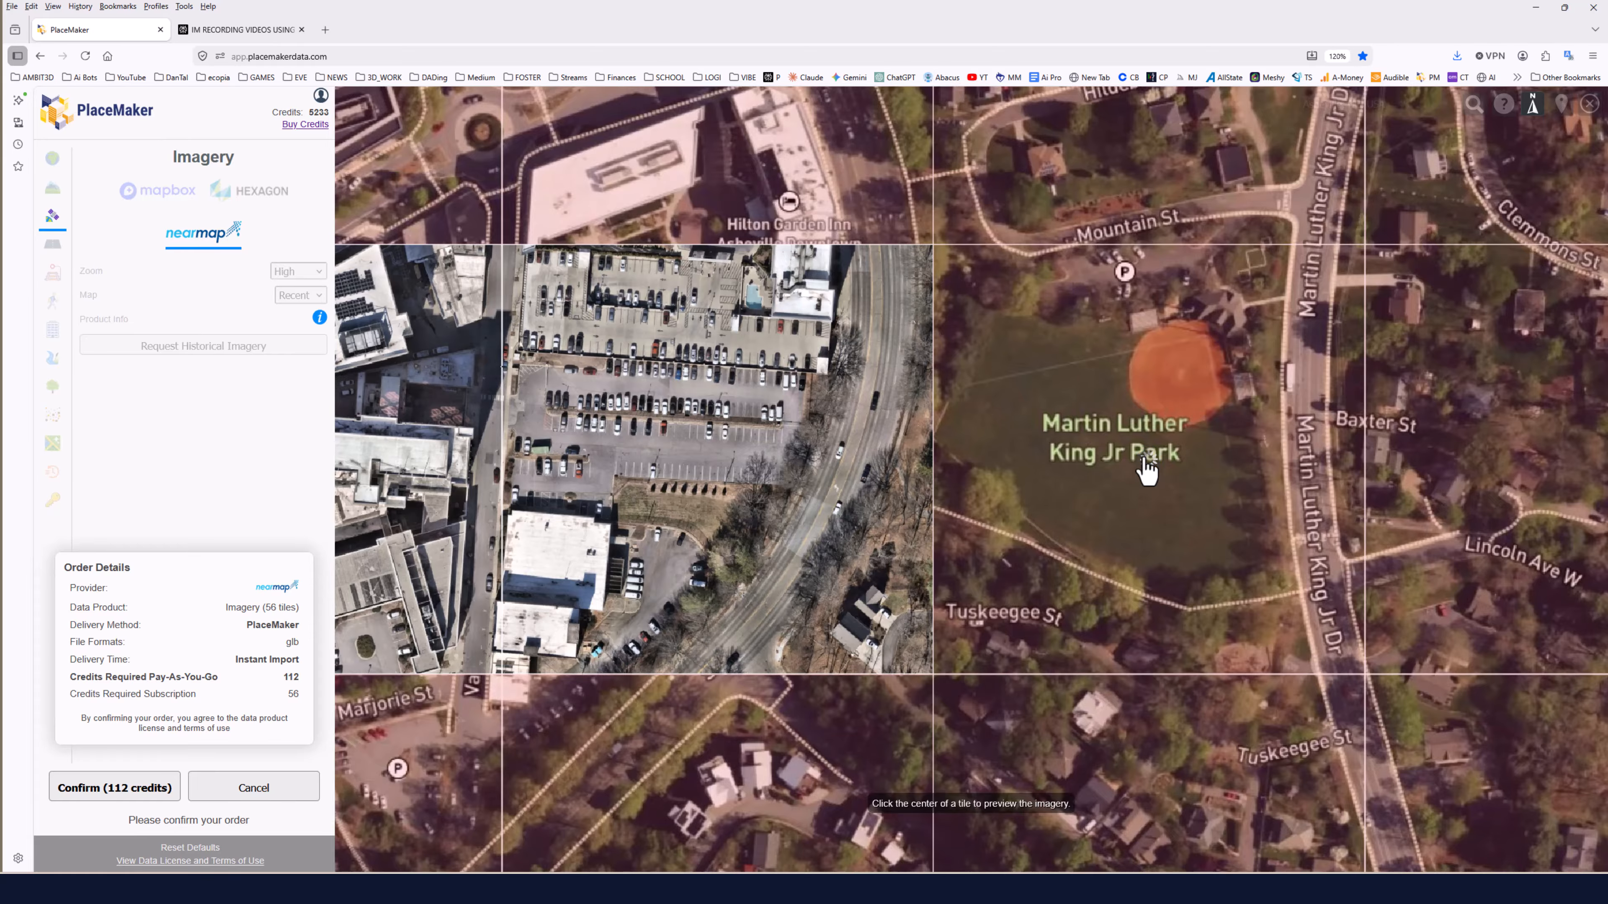
click(1147, 468)
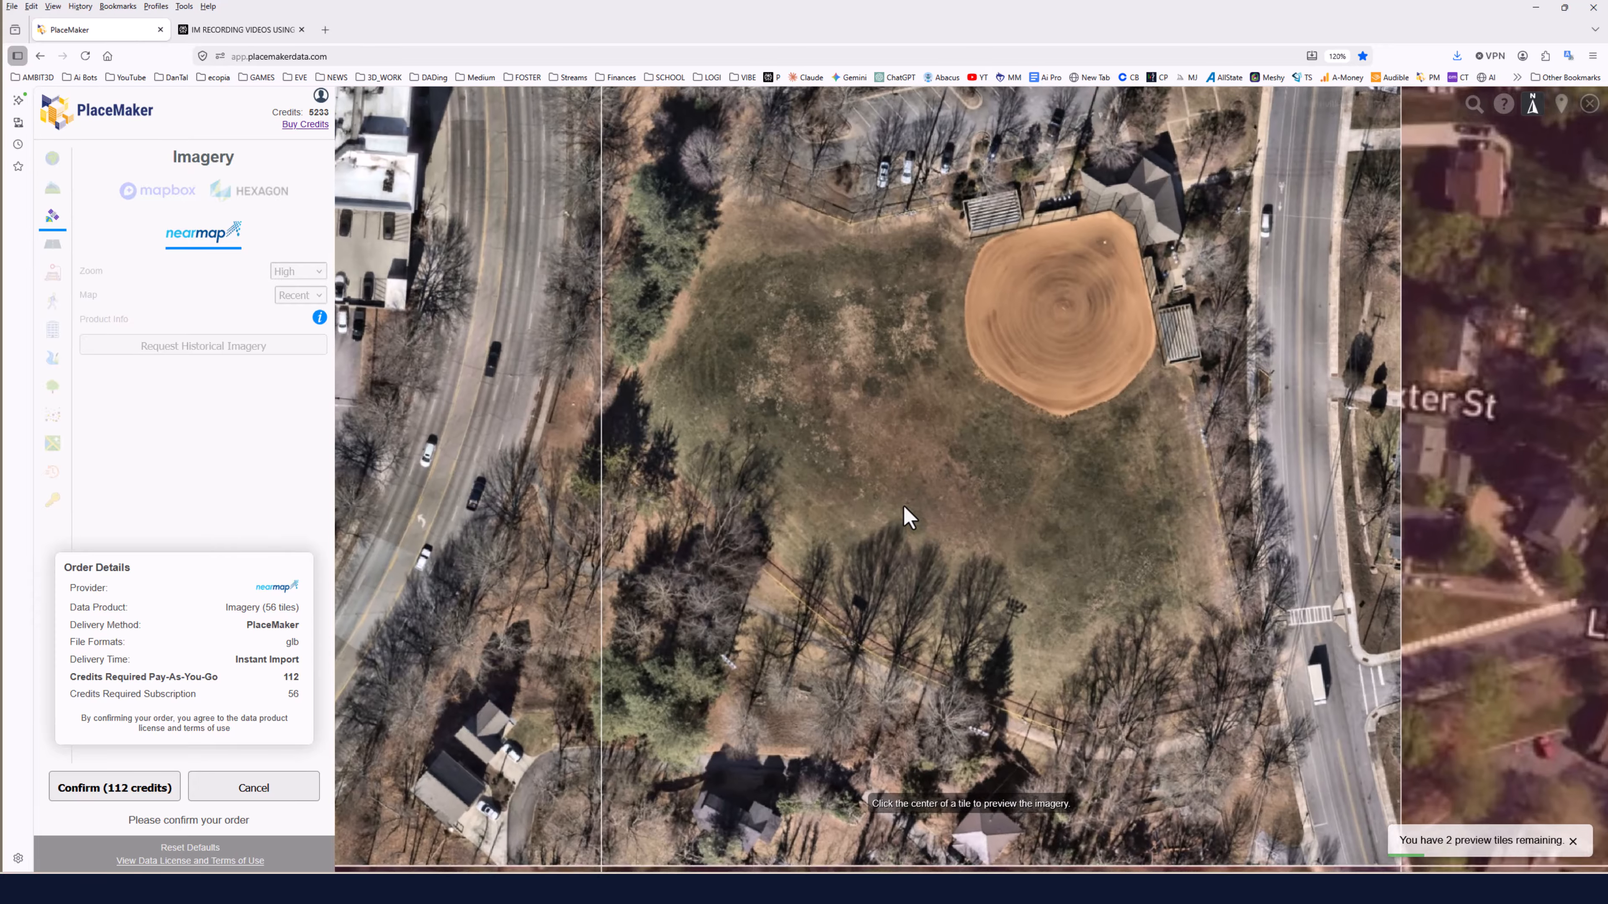
scroll(903, 507, down, 5)
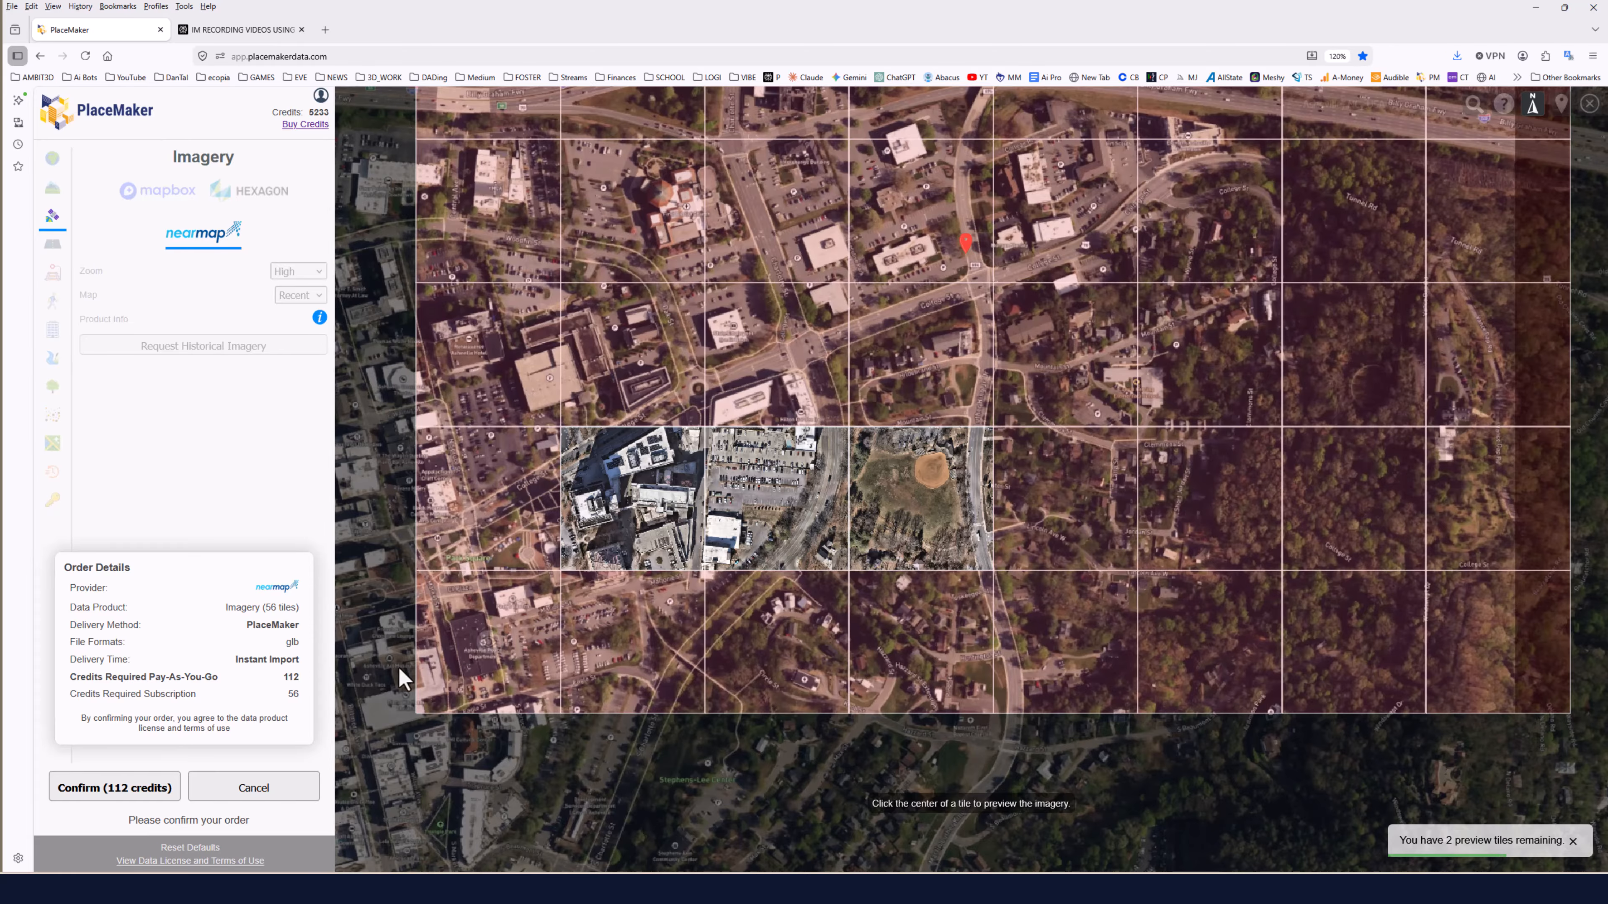
click(140, 791)
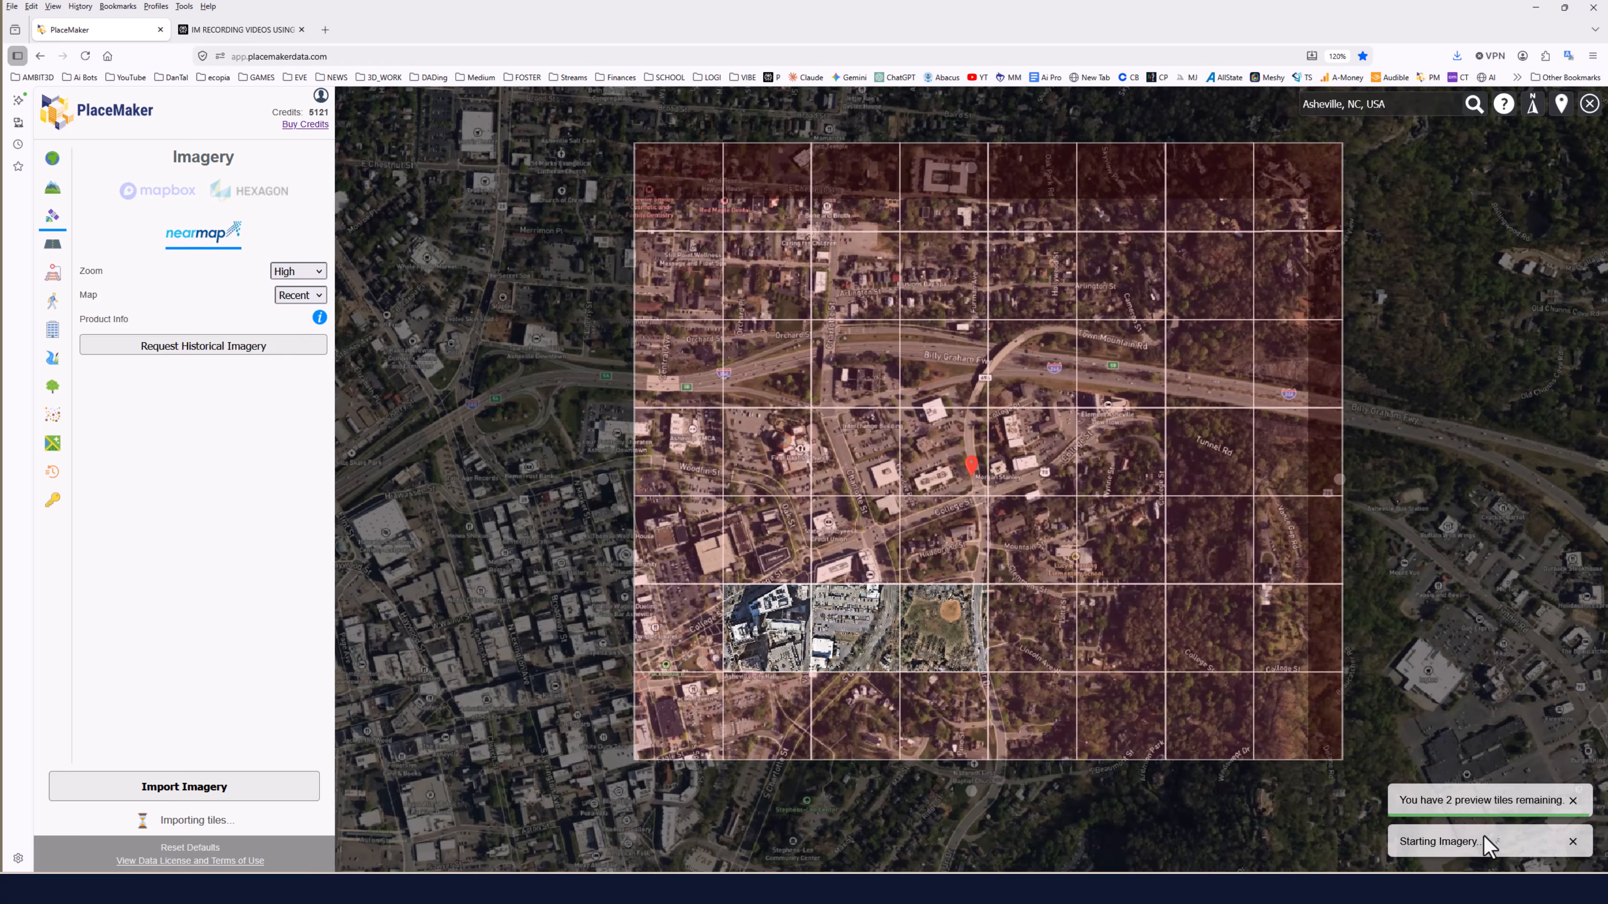
Open the import history and download the Nearmap imagery order, saving it as Imagery-Nearmap.glb.
click(53, 476)
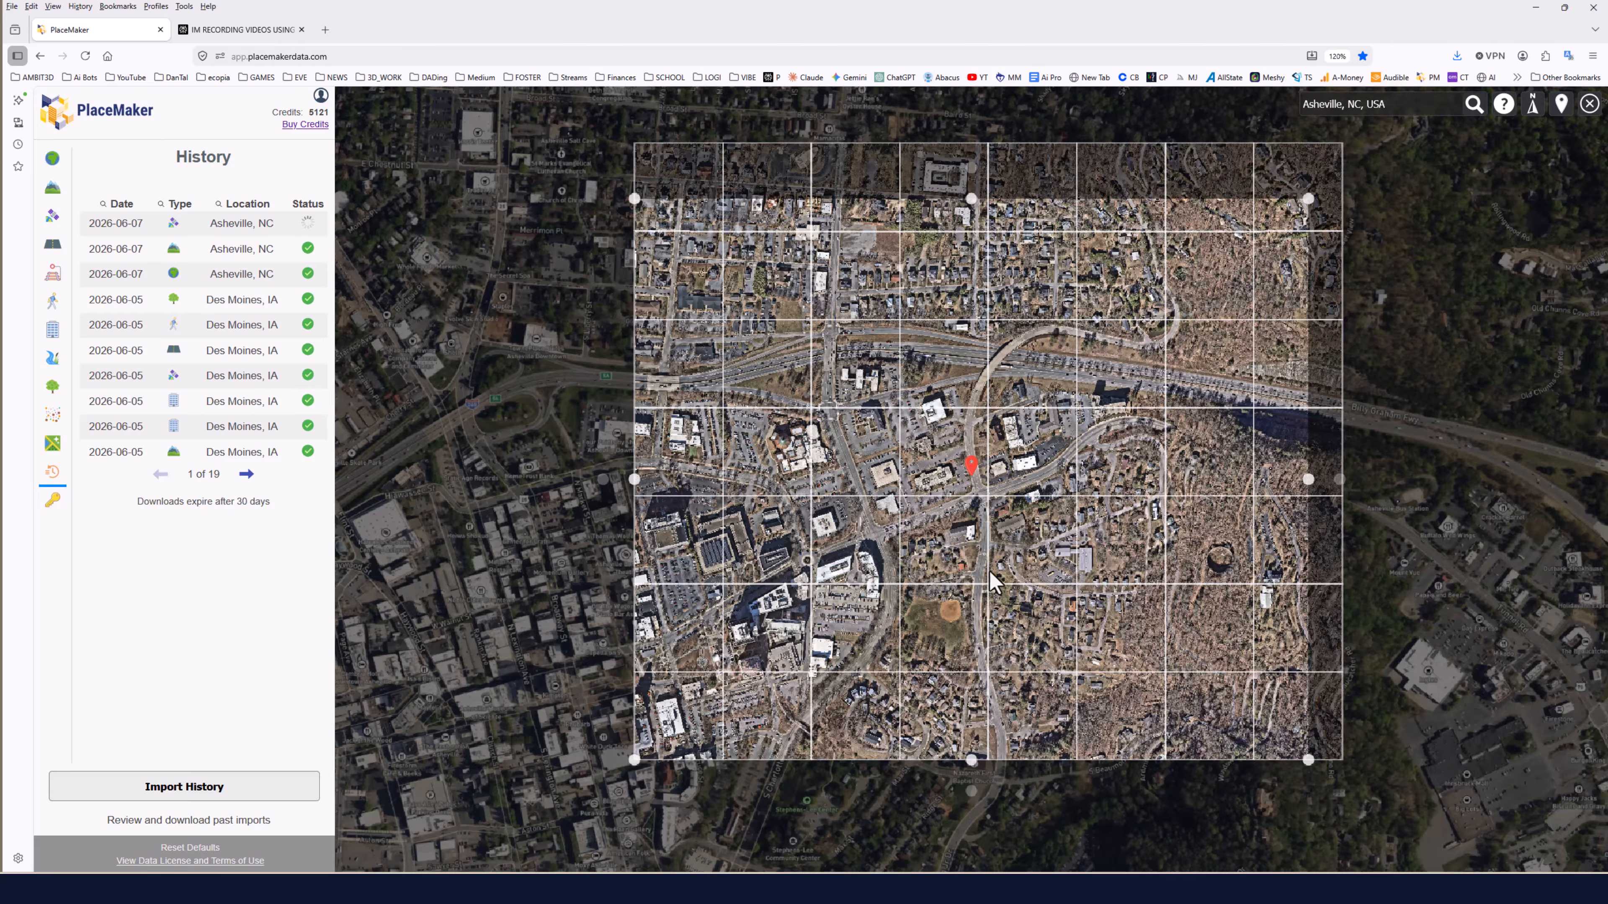
scroll(1013, 469, up, 5)
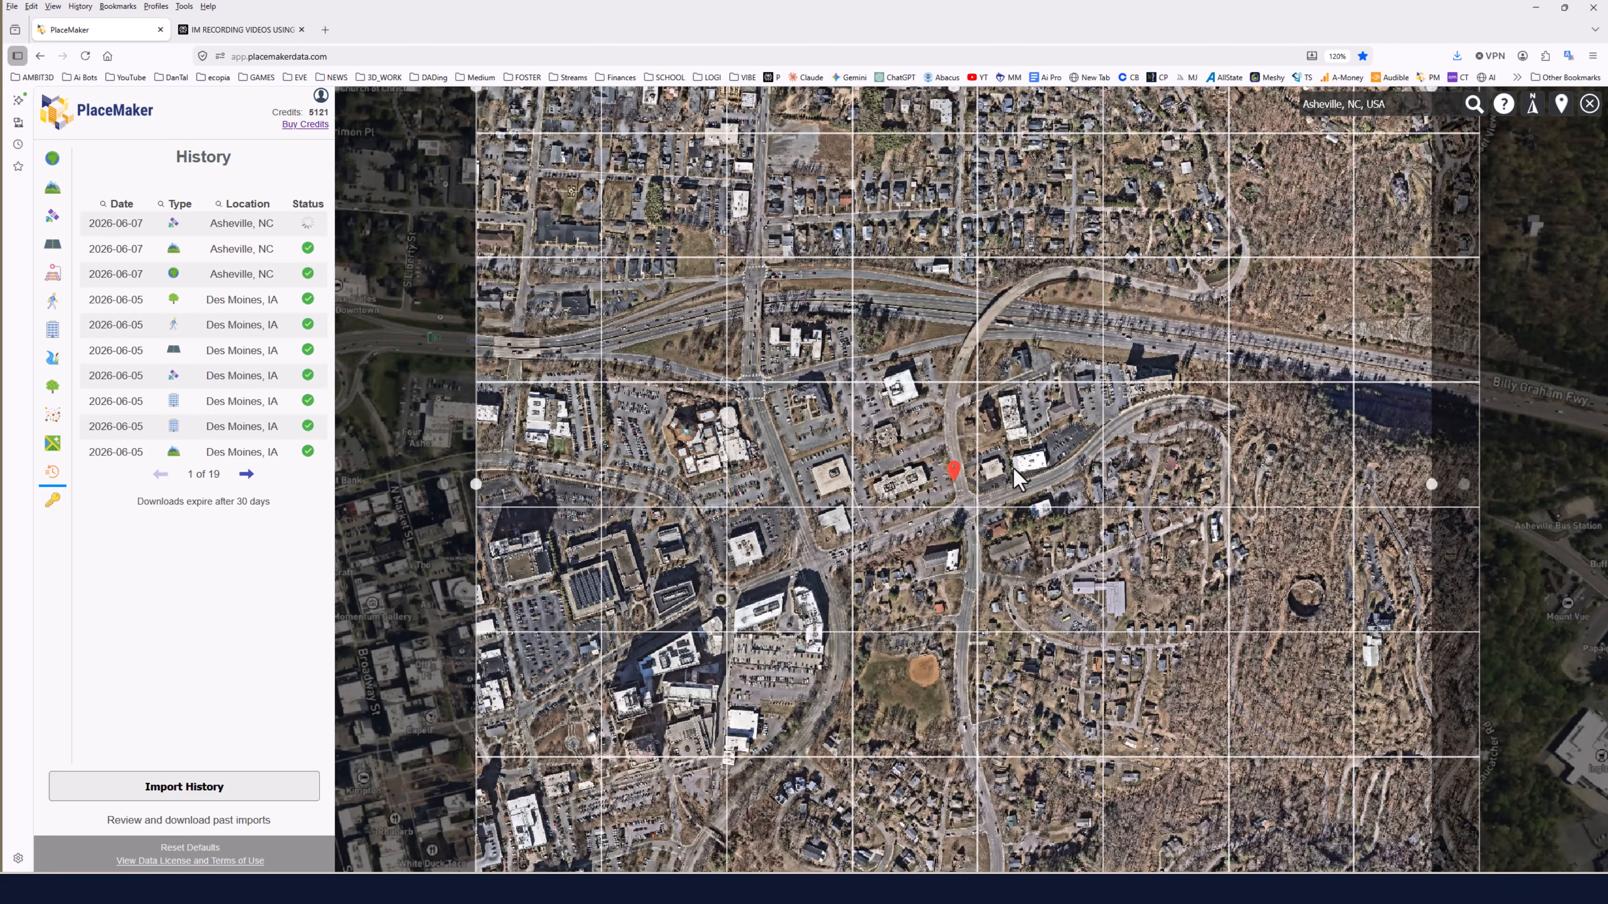
scroll(1012, 472, up, 3)
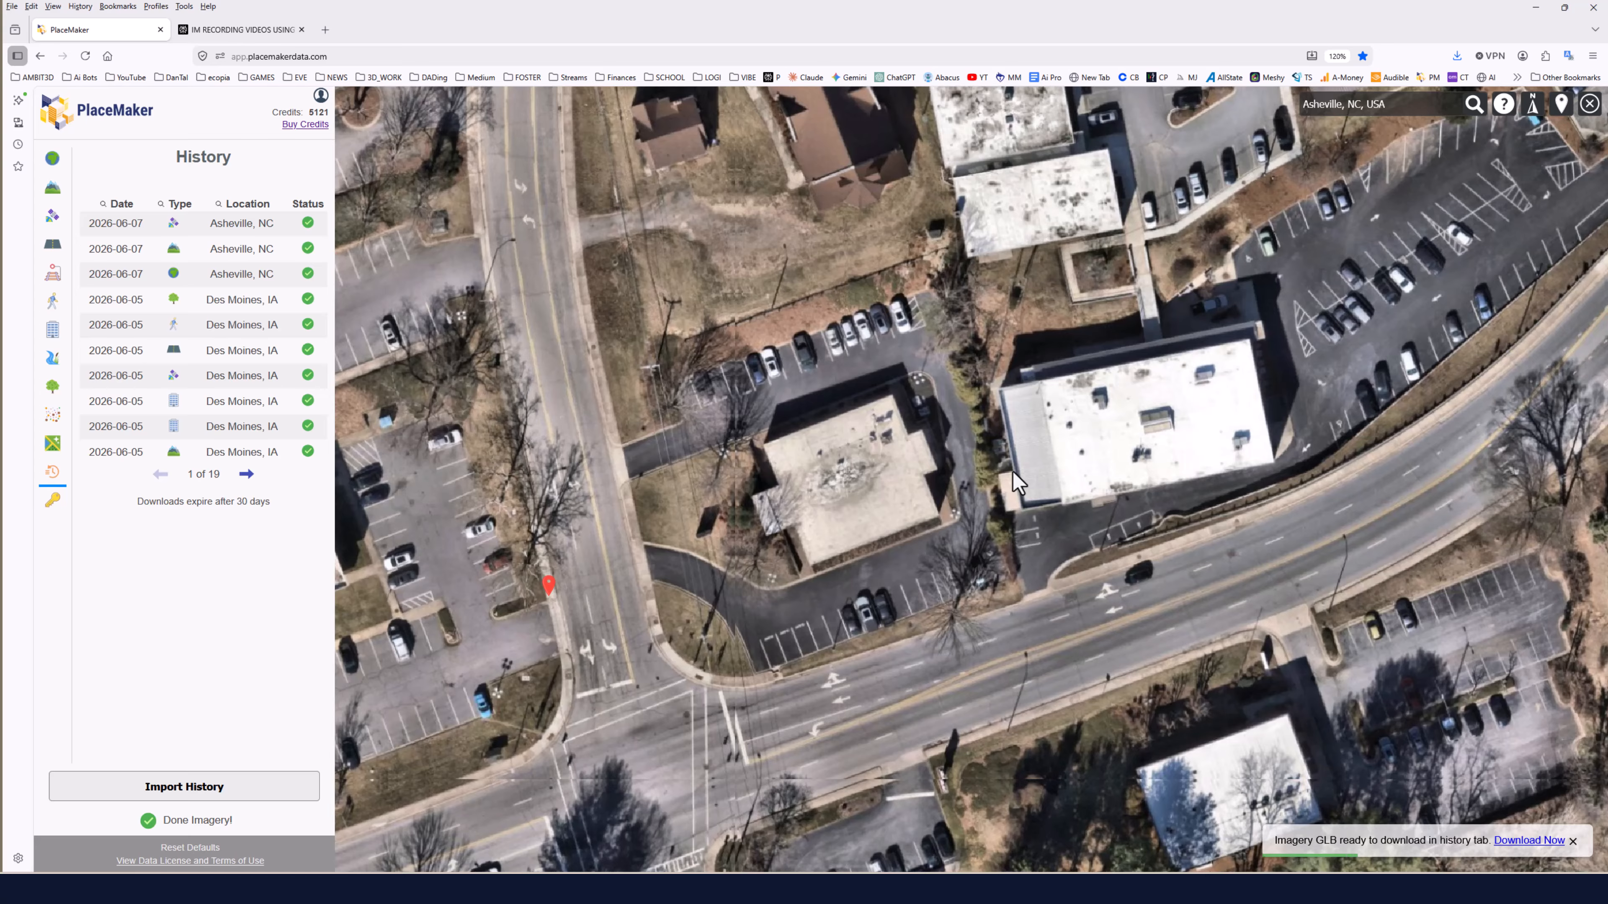
scroll(1012, 472, down, 6)
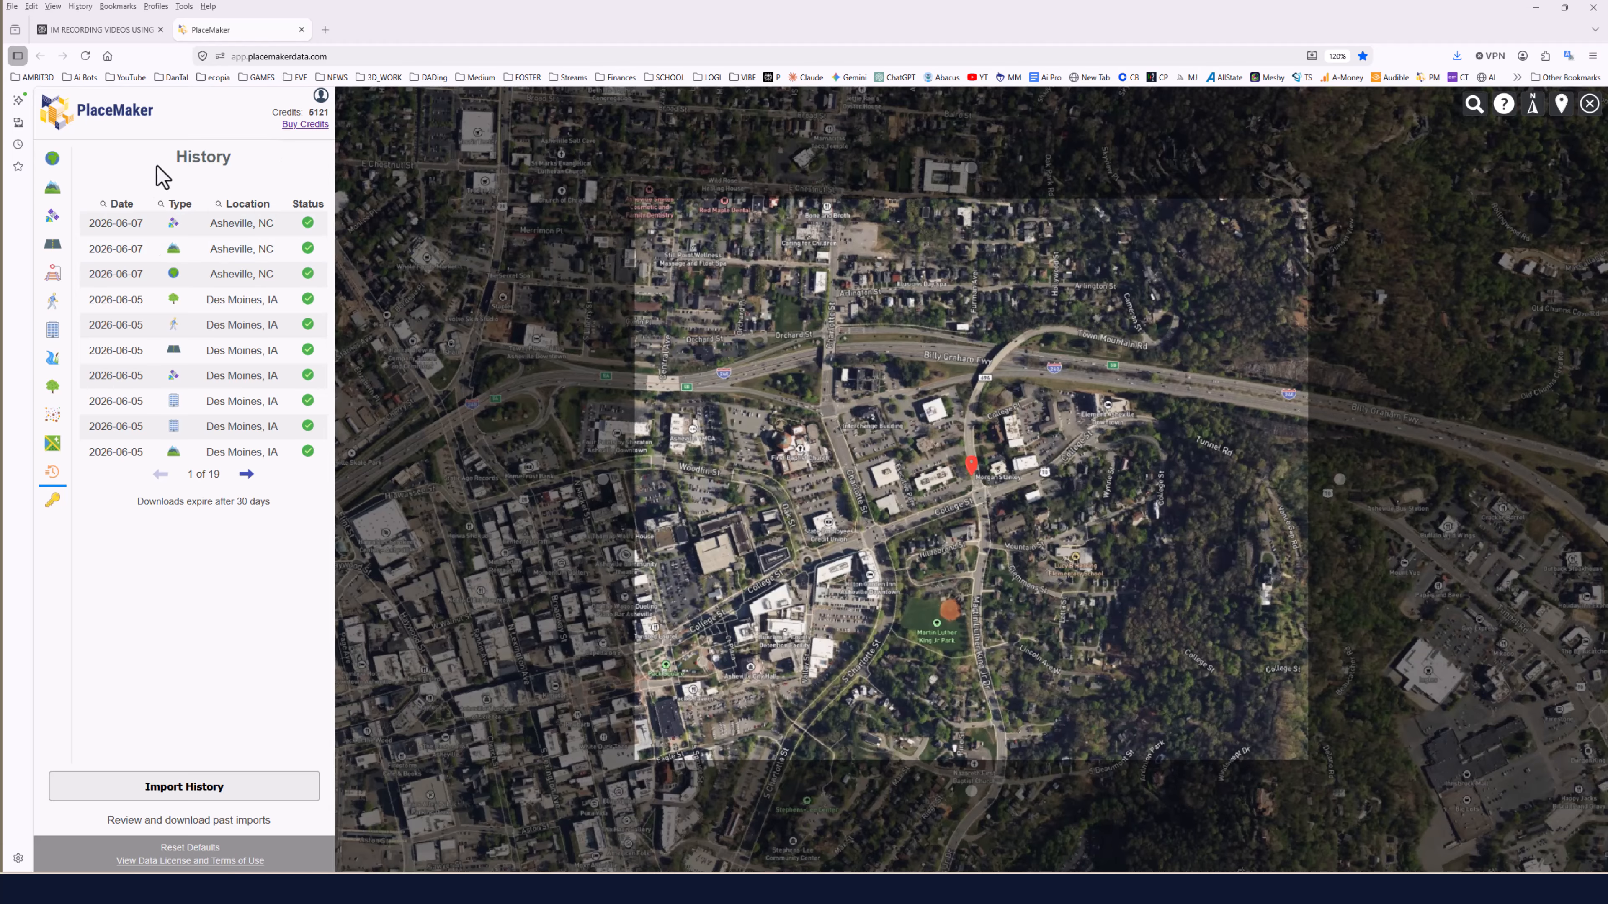
click(118, 236)
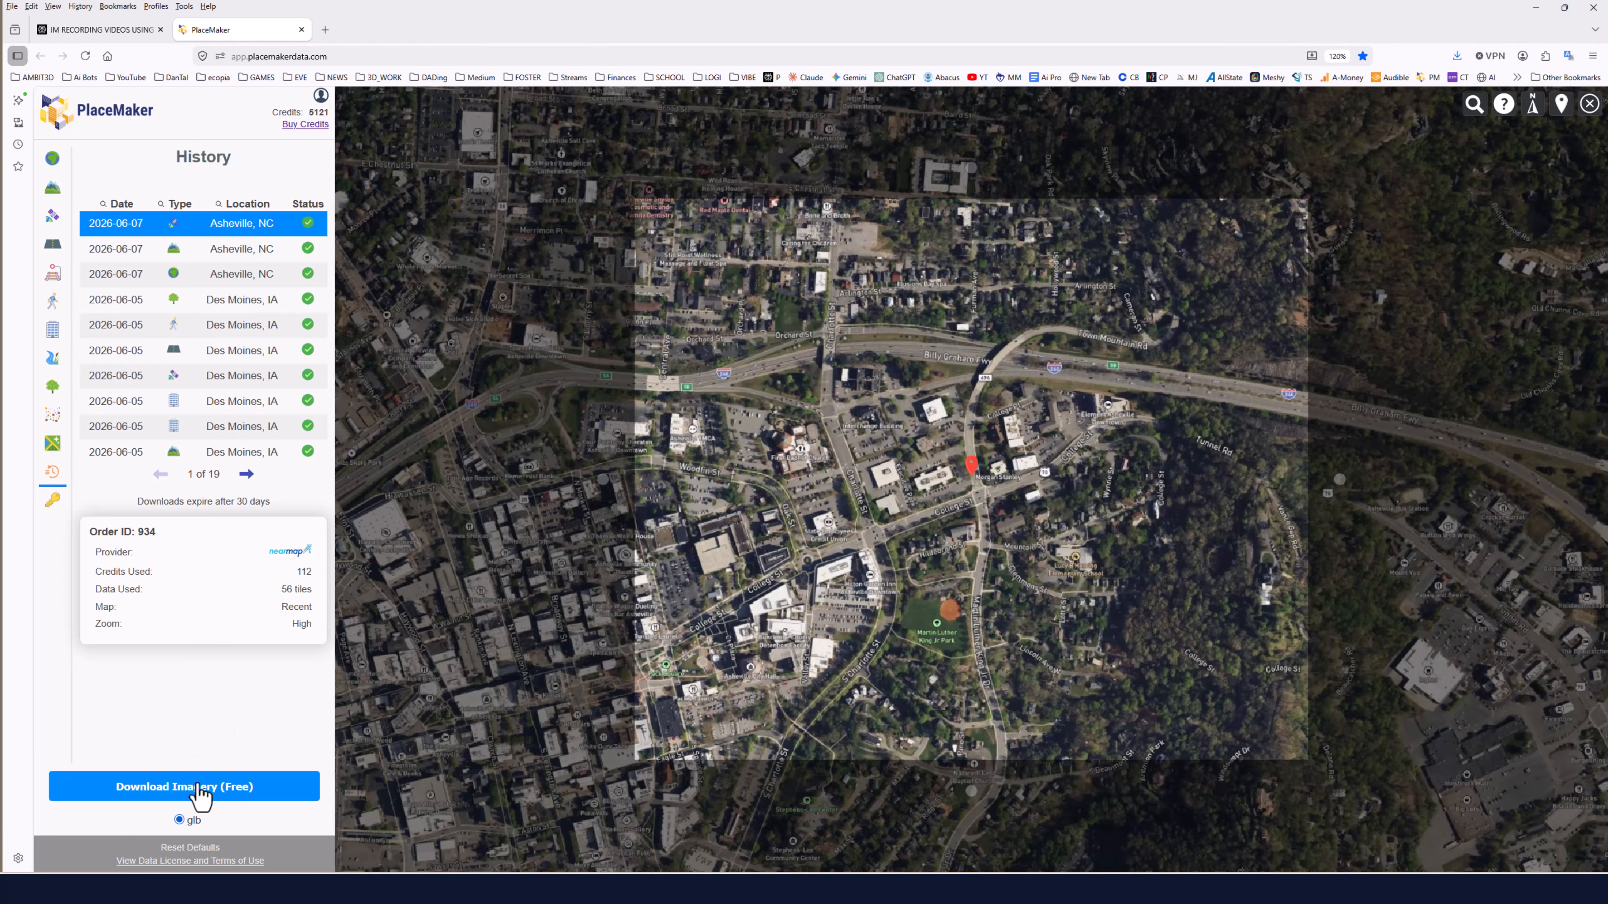
click(200, 793)
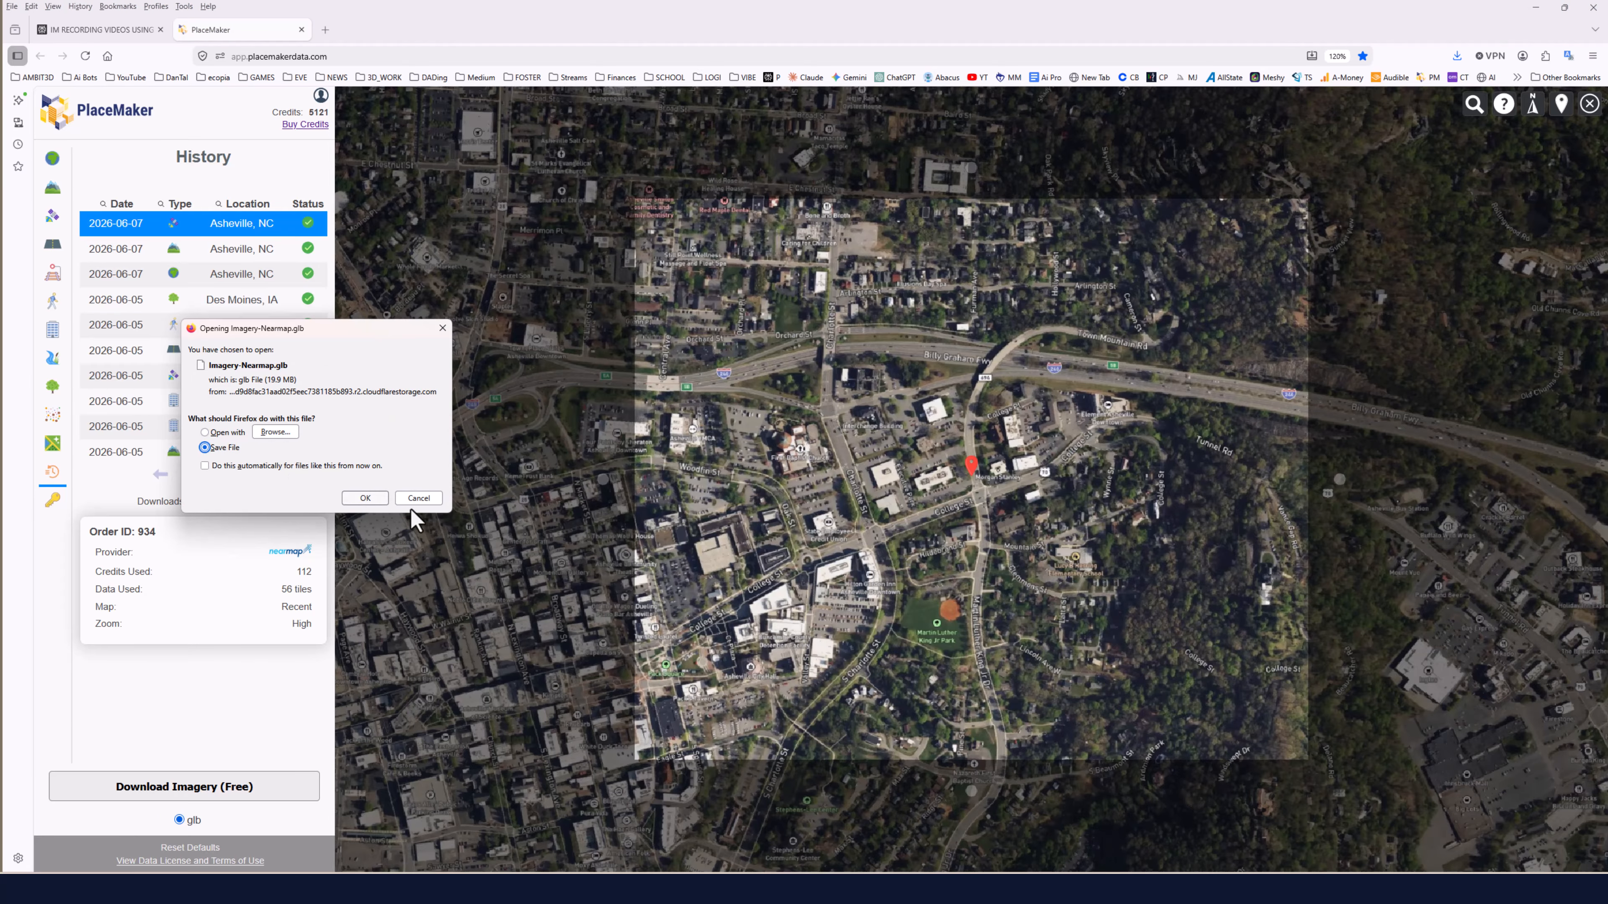
click(370, 499)
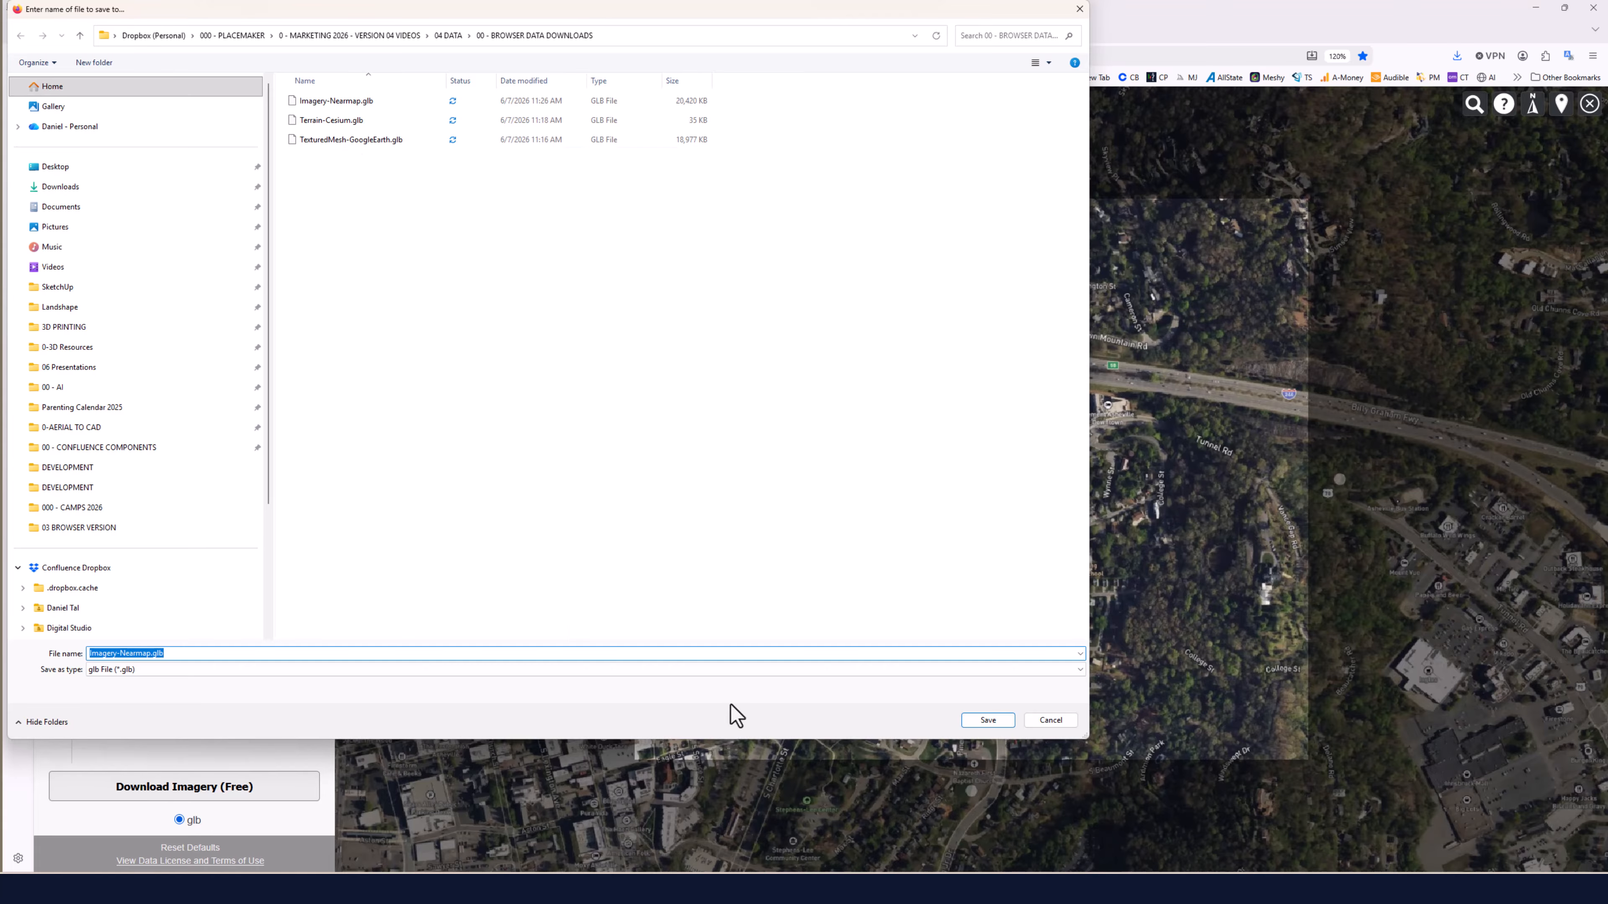
click(986, 721)
click(836, 442)
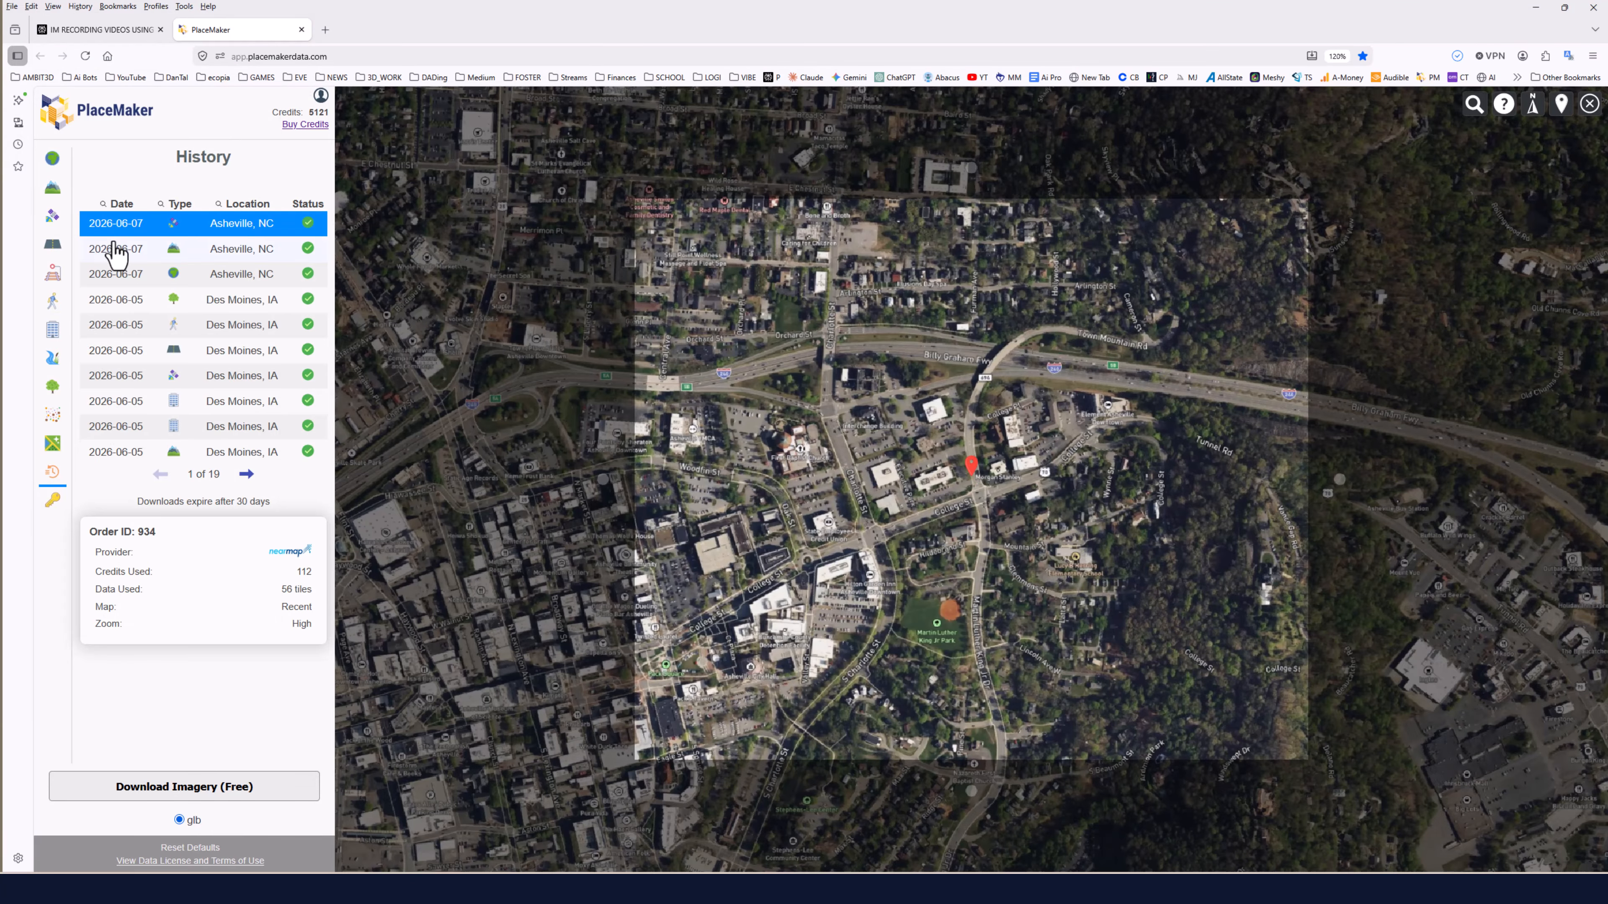
Review the other Asheville orders in the history list.
click(121, 254)
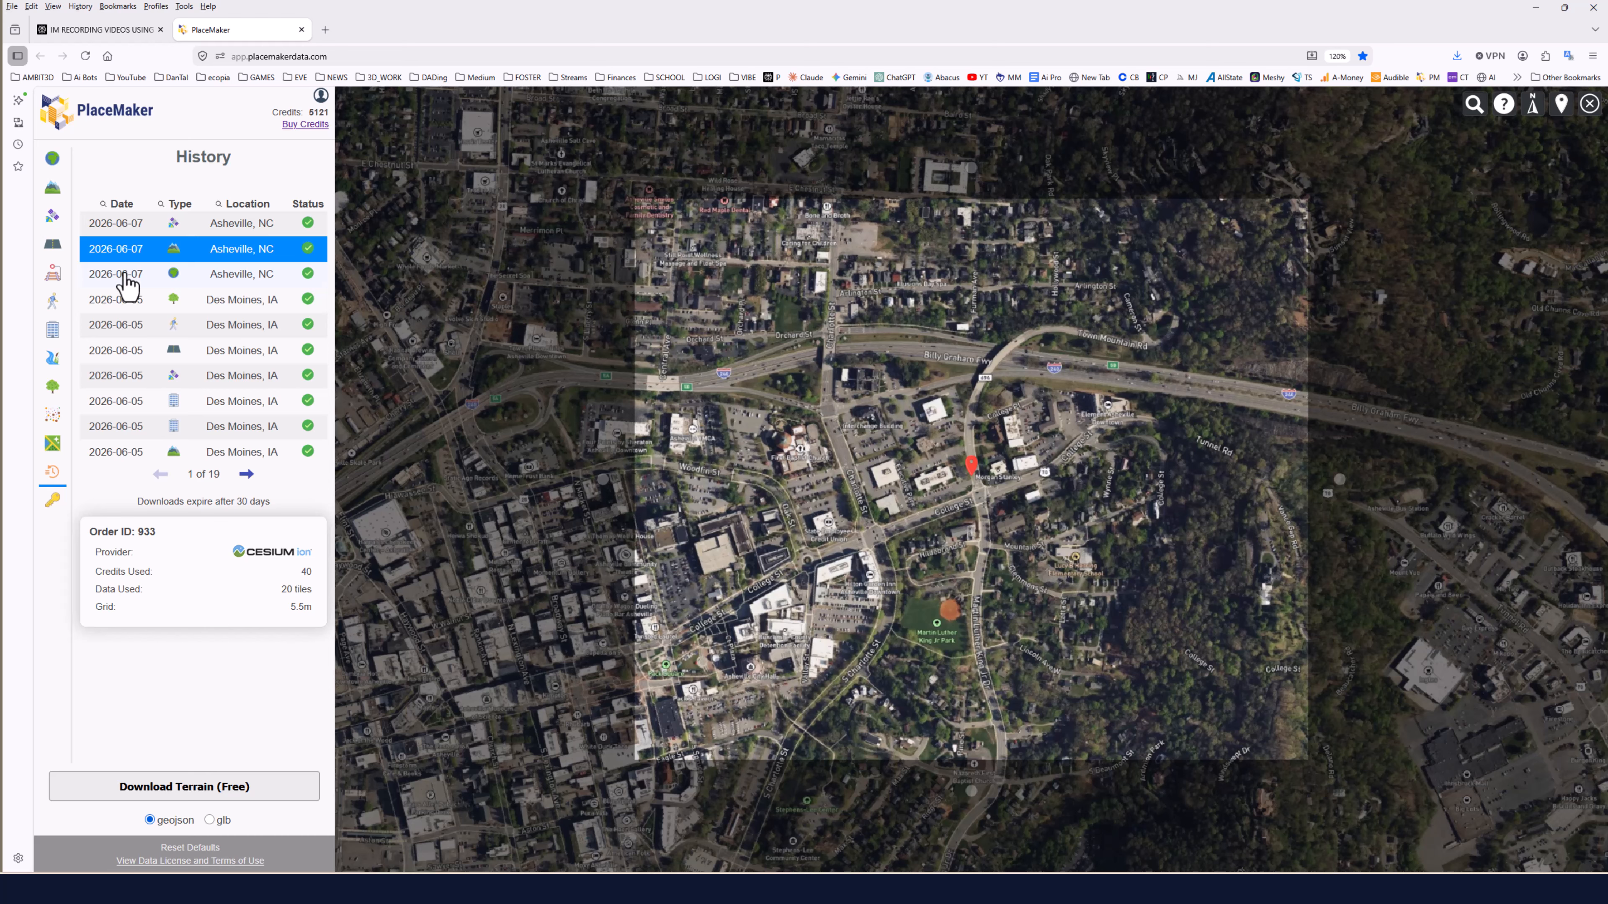
click(125, 274)
click(120, 225)
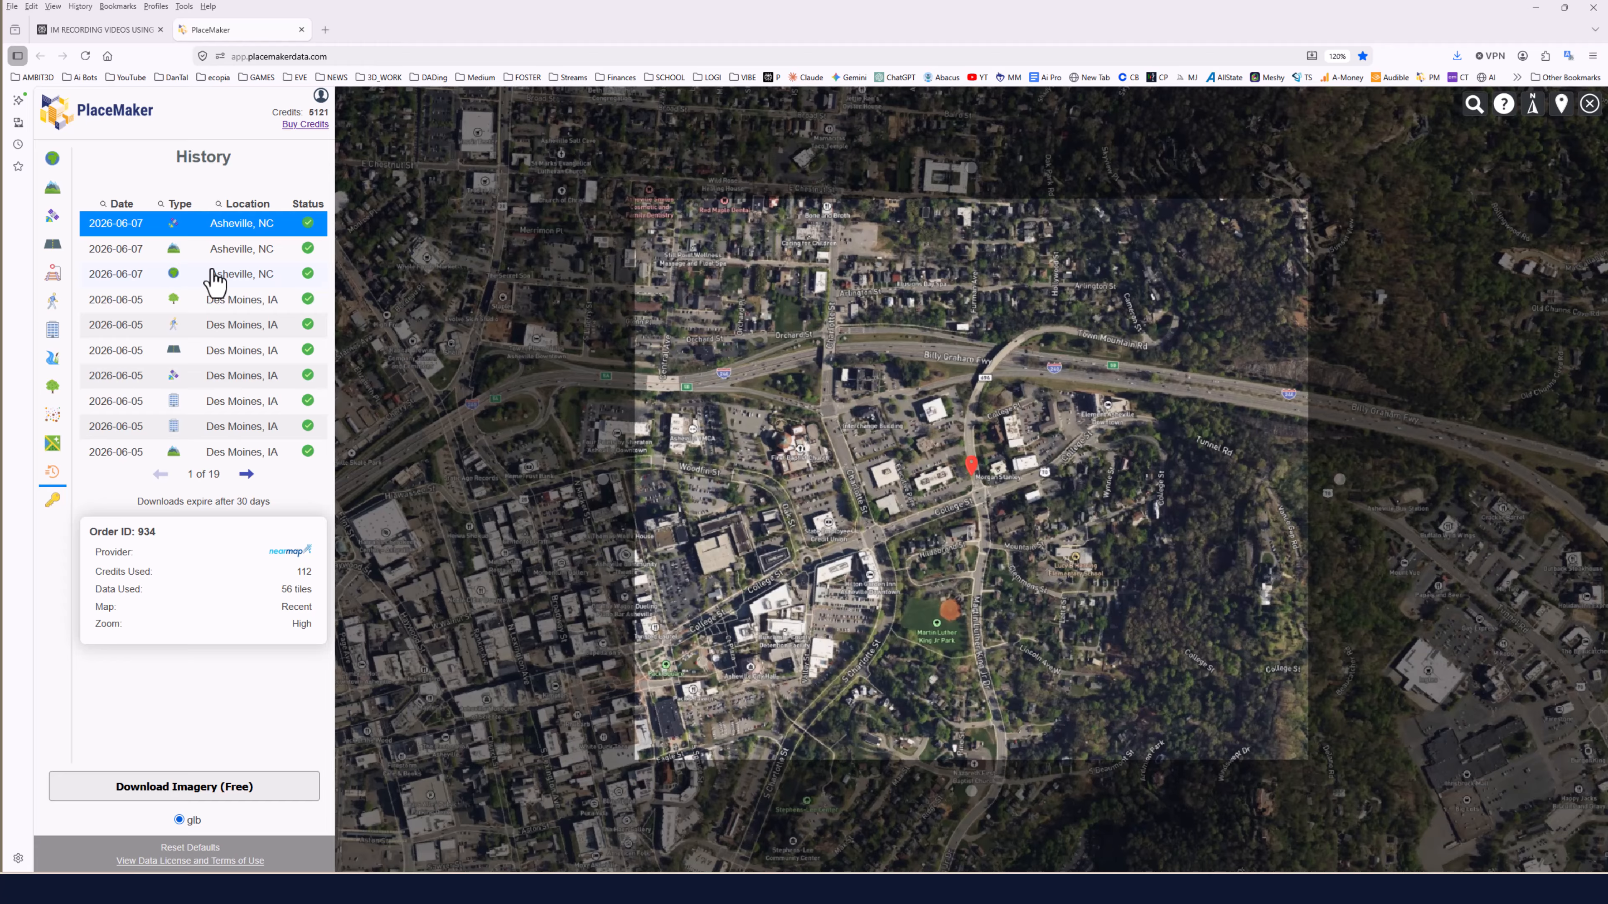
Request an OSM 3D buildings import for the selected region and confirm the 28-credit order.
click(51, 335)
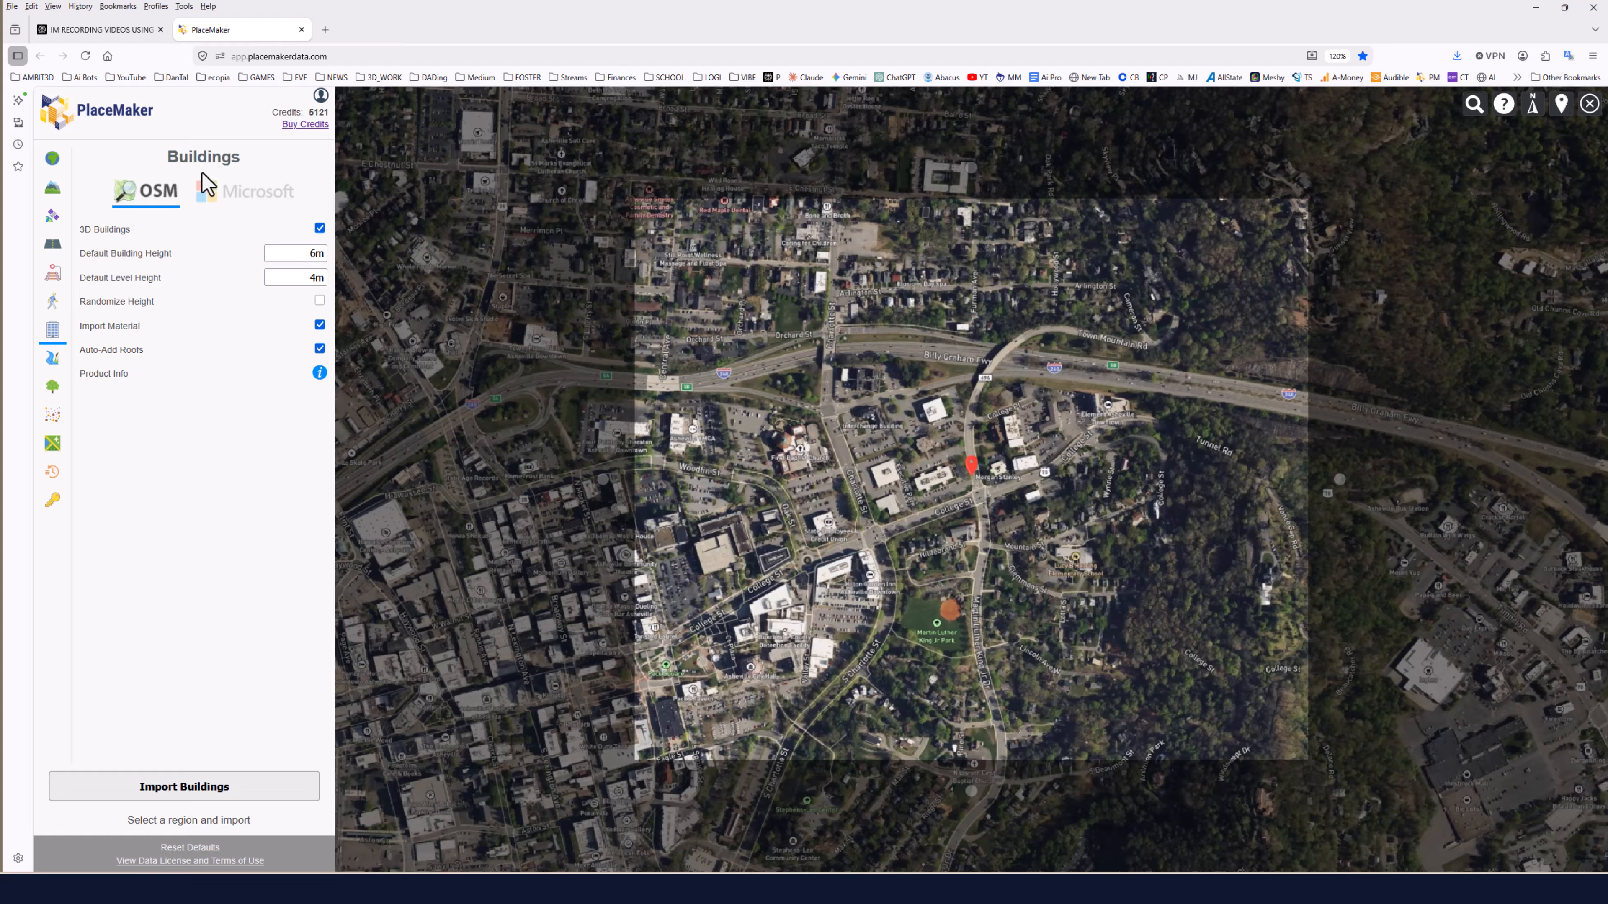
click(222, 794)
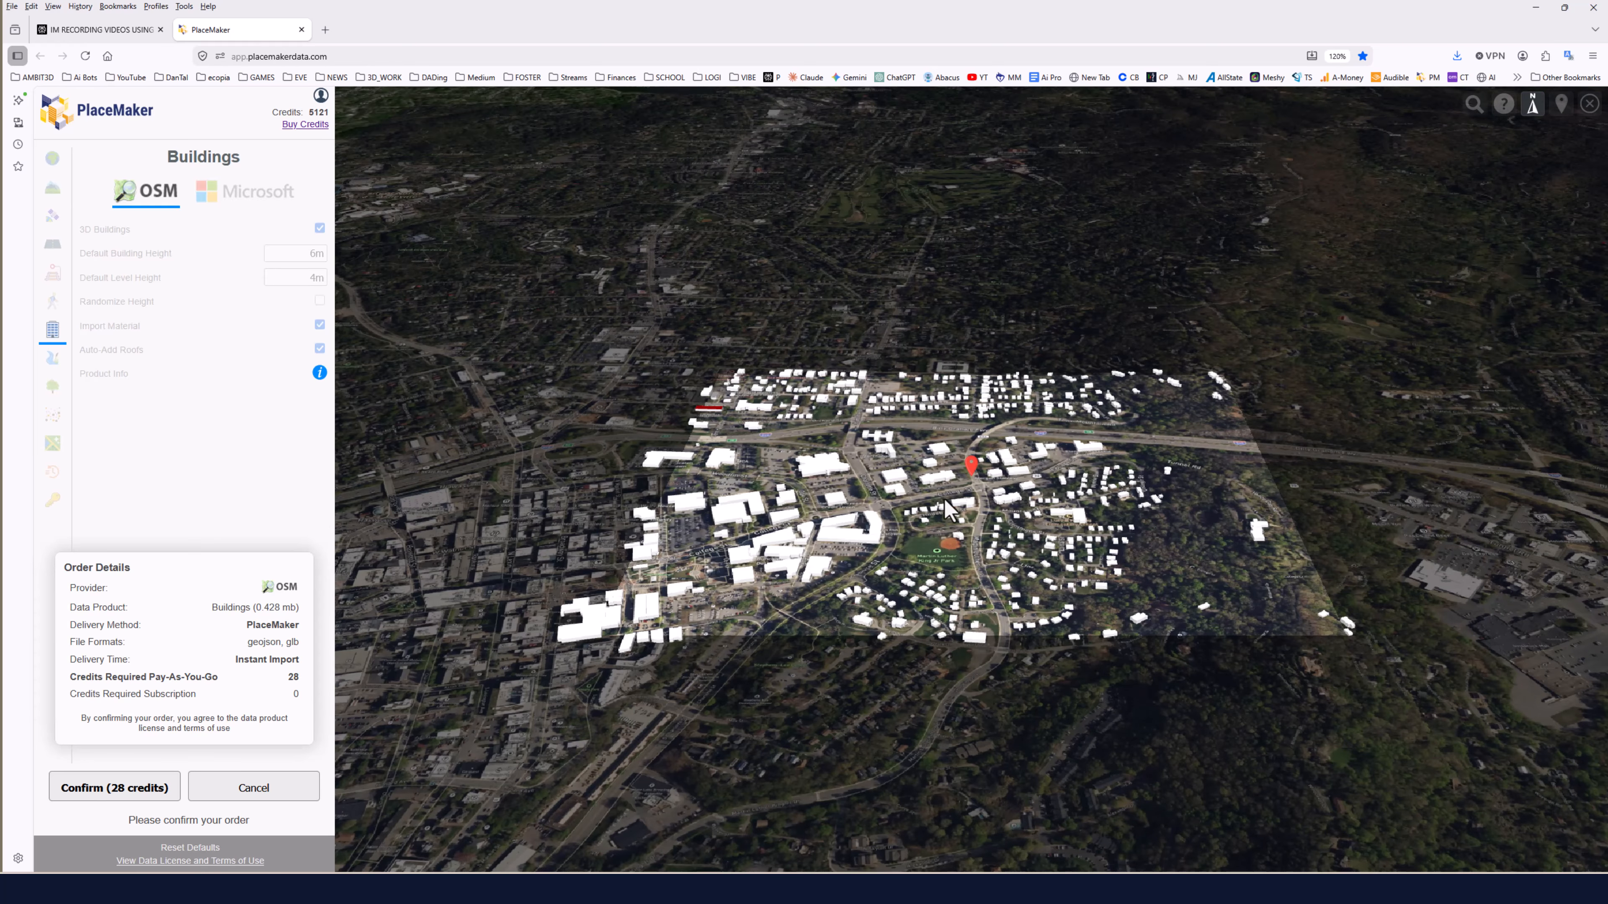
scroll(860, 505, up, 6)
right_drag(852, 510, 950, 506)
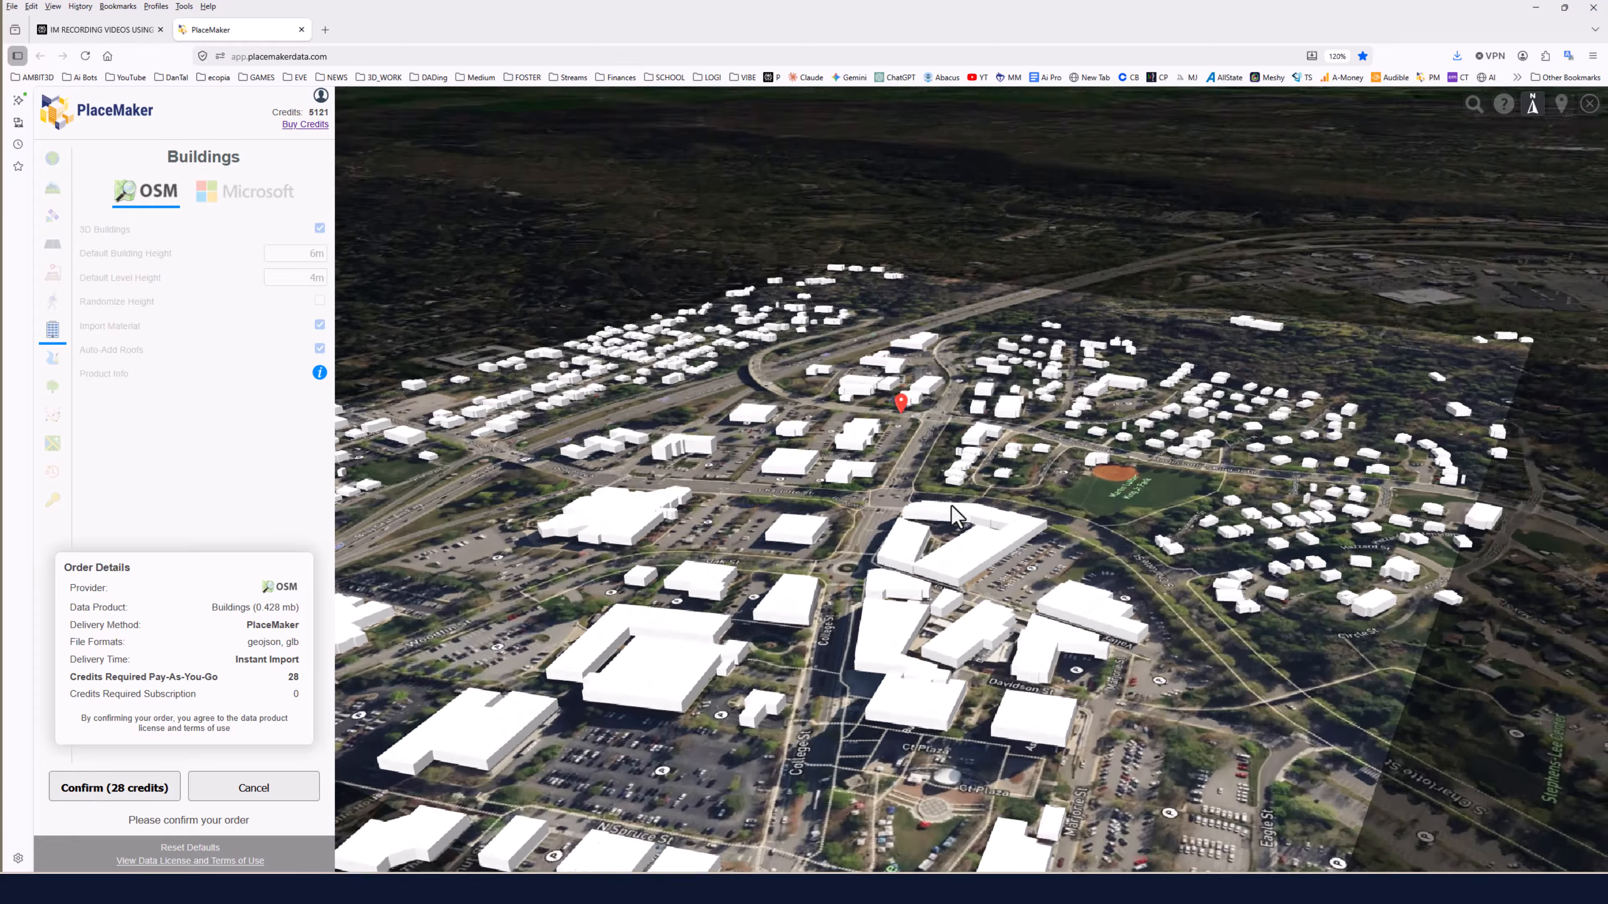
scroll(950, 505, down, 6)
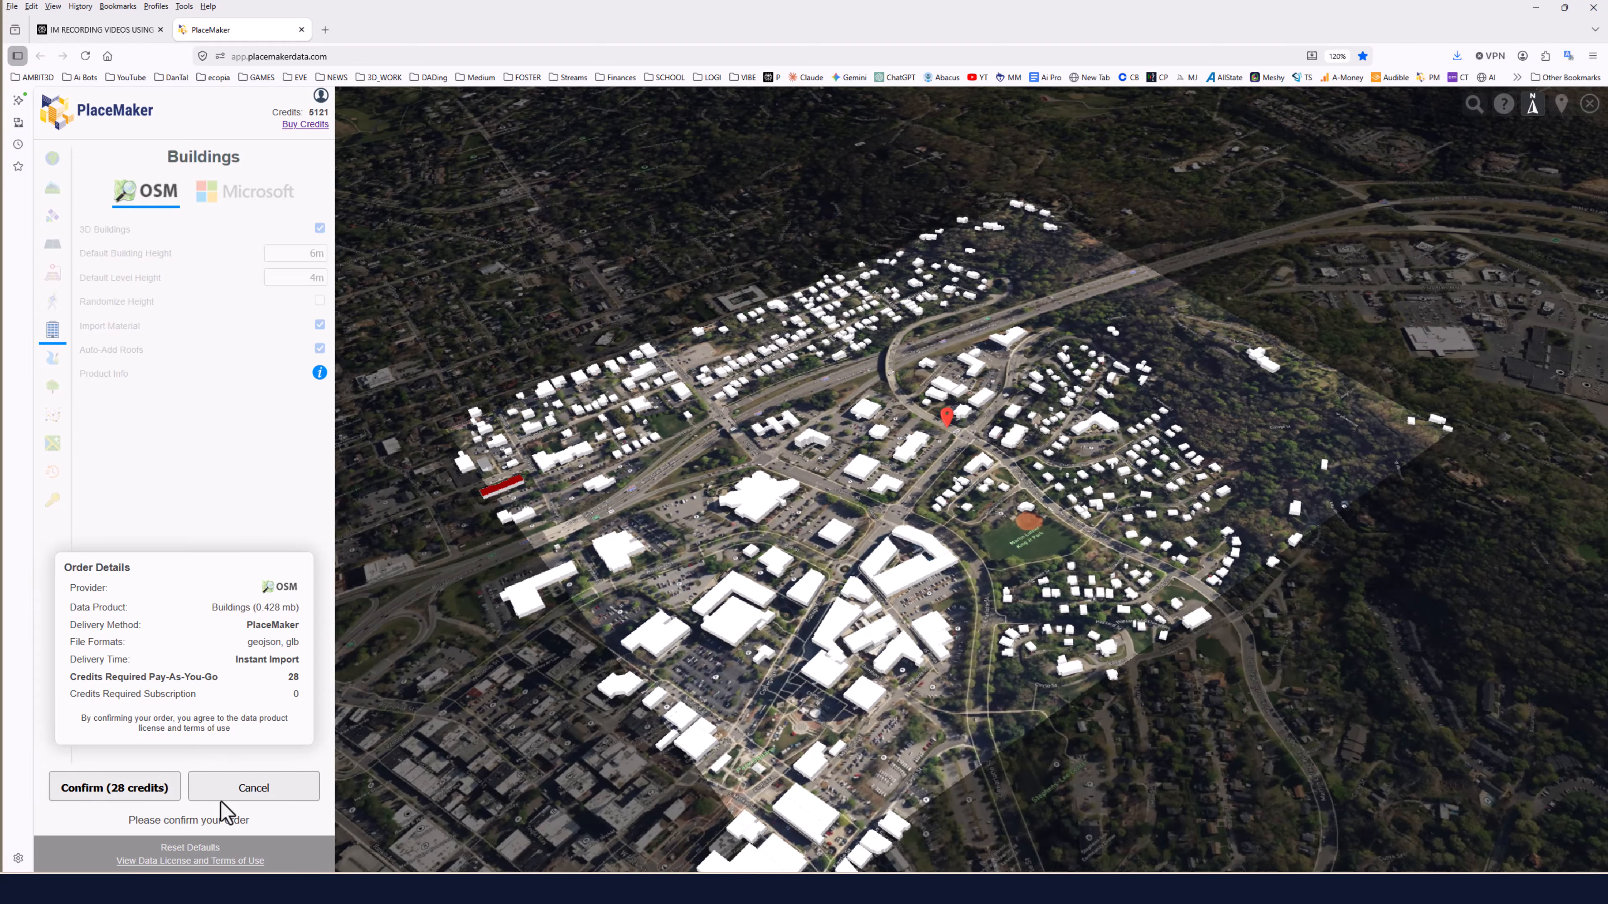
click(130, 792)
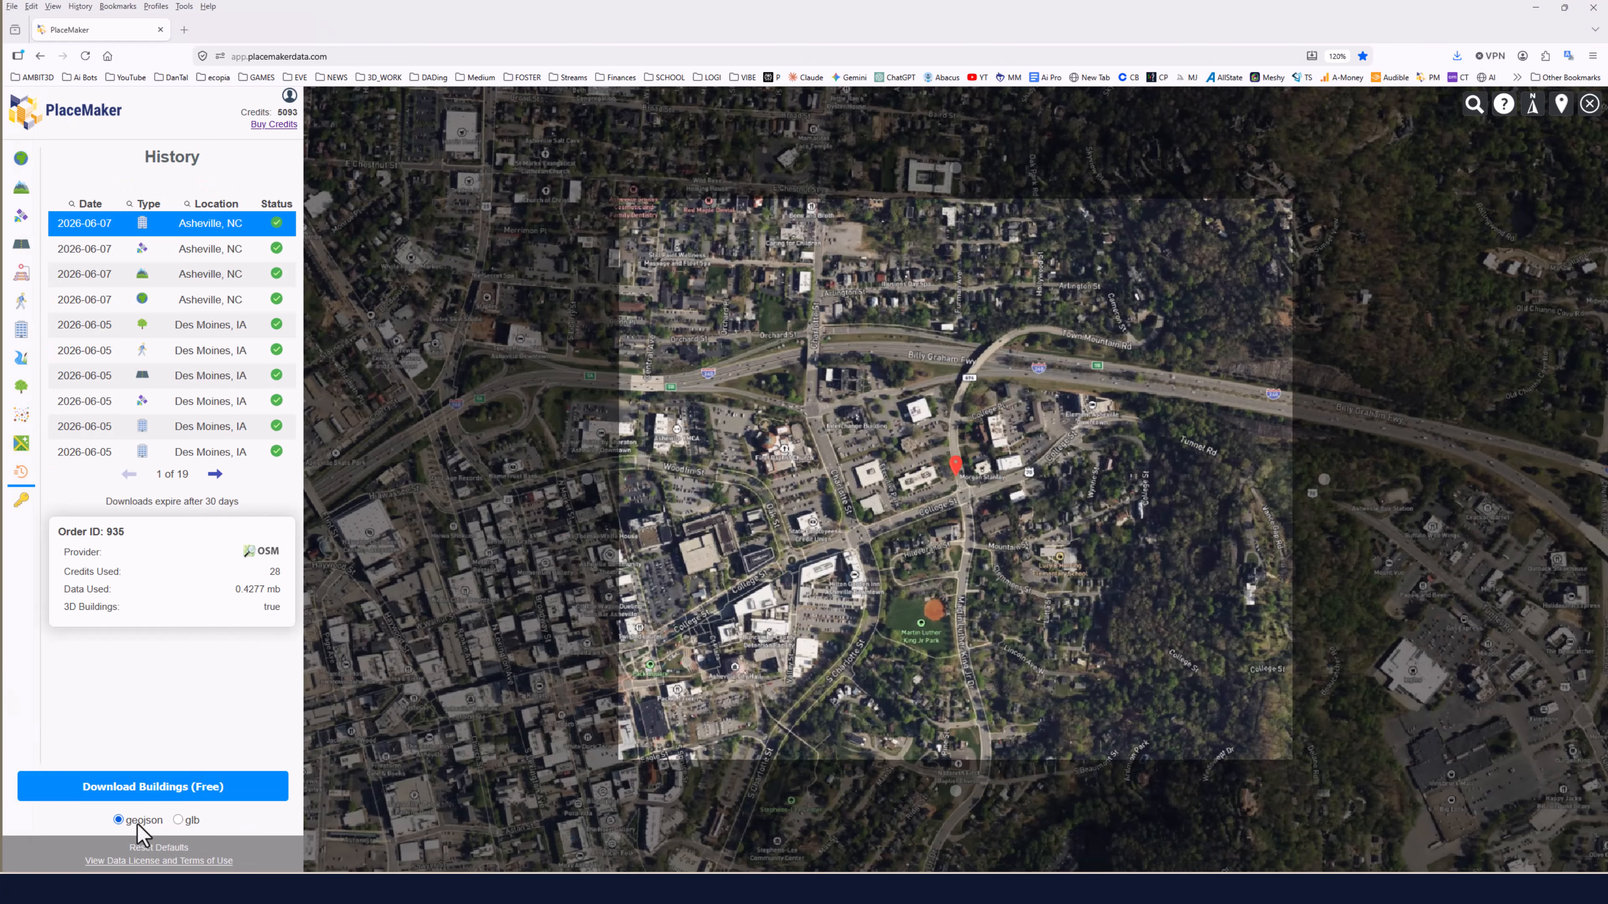
click(150, 792)
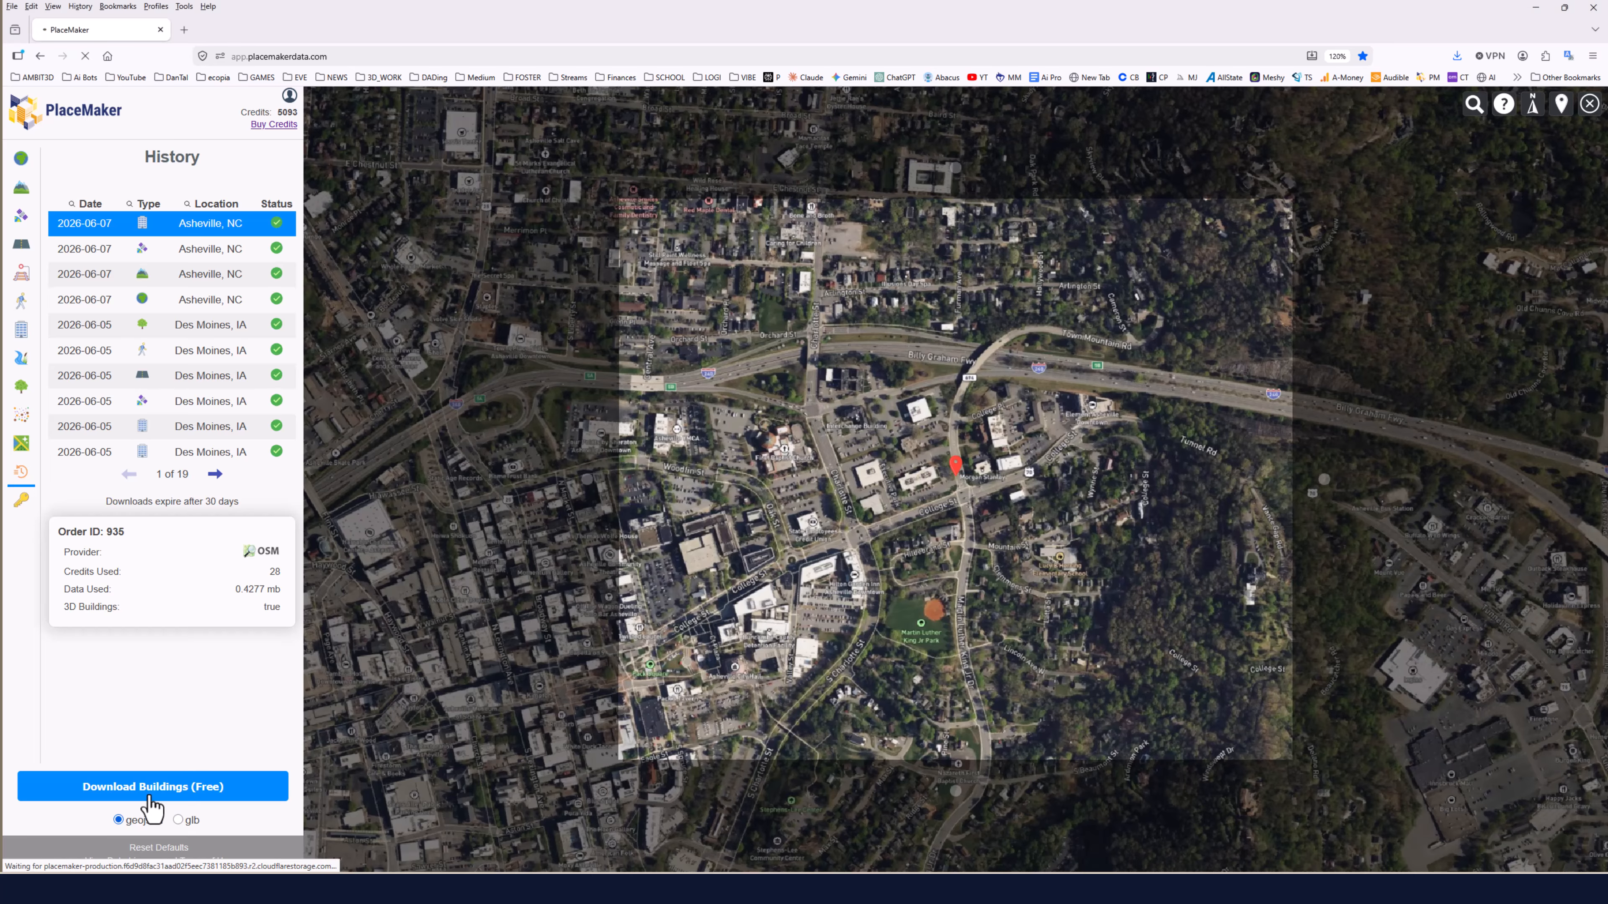
click(365, 496)
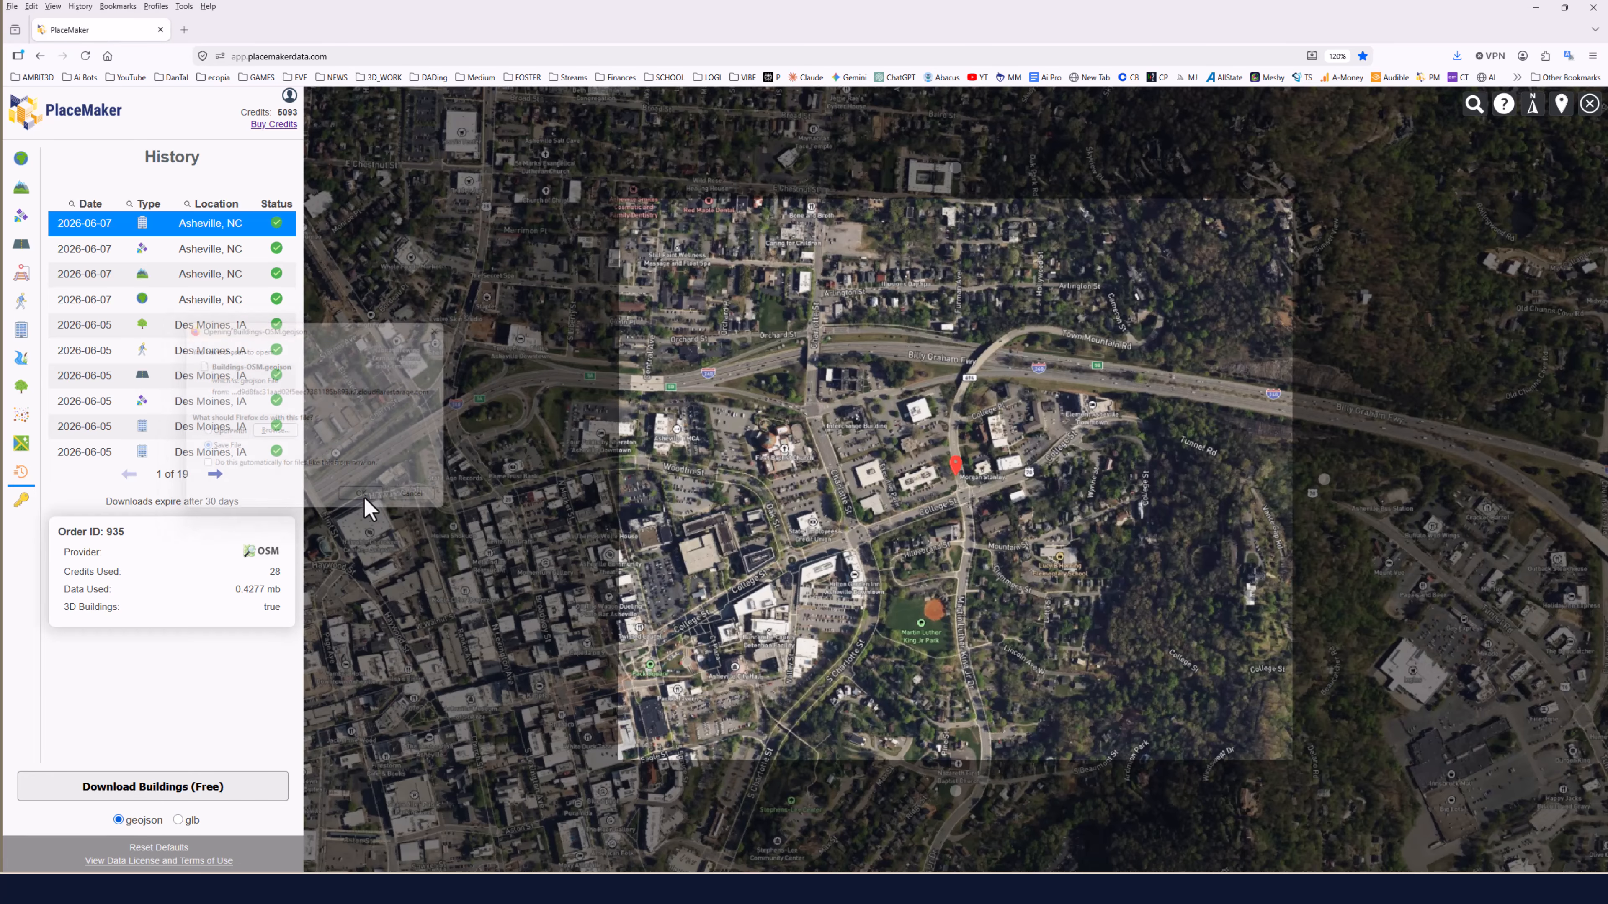
click(1047, 725)
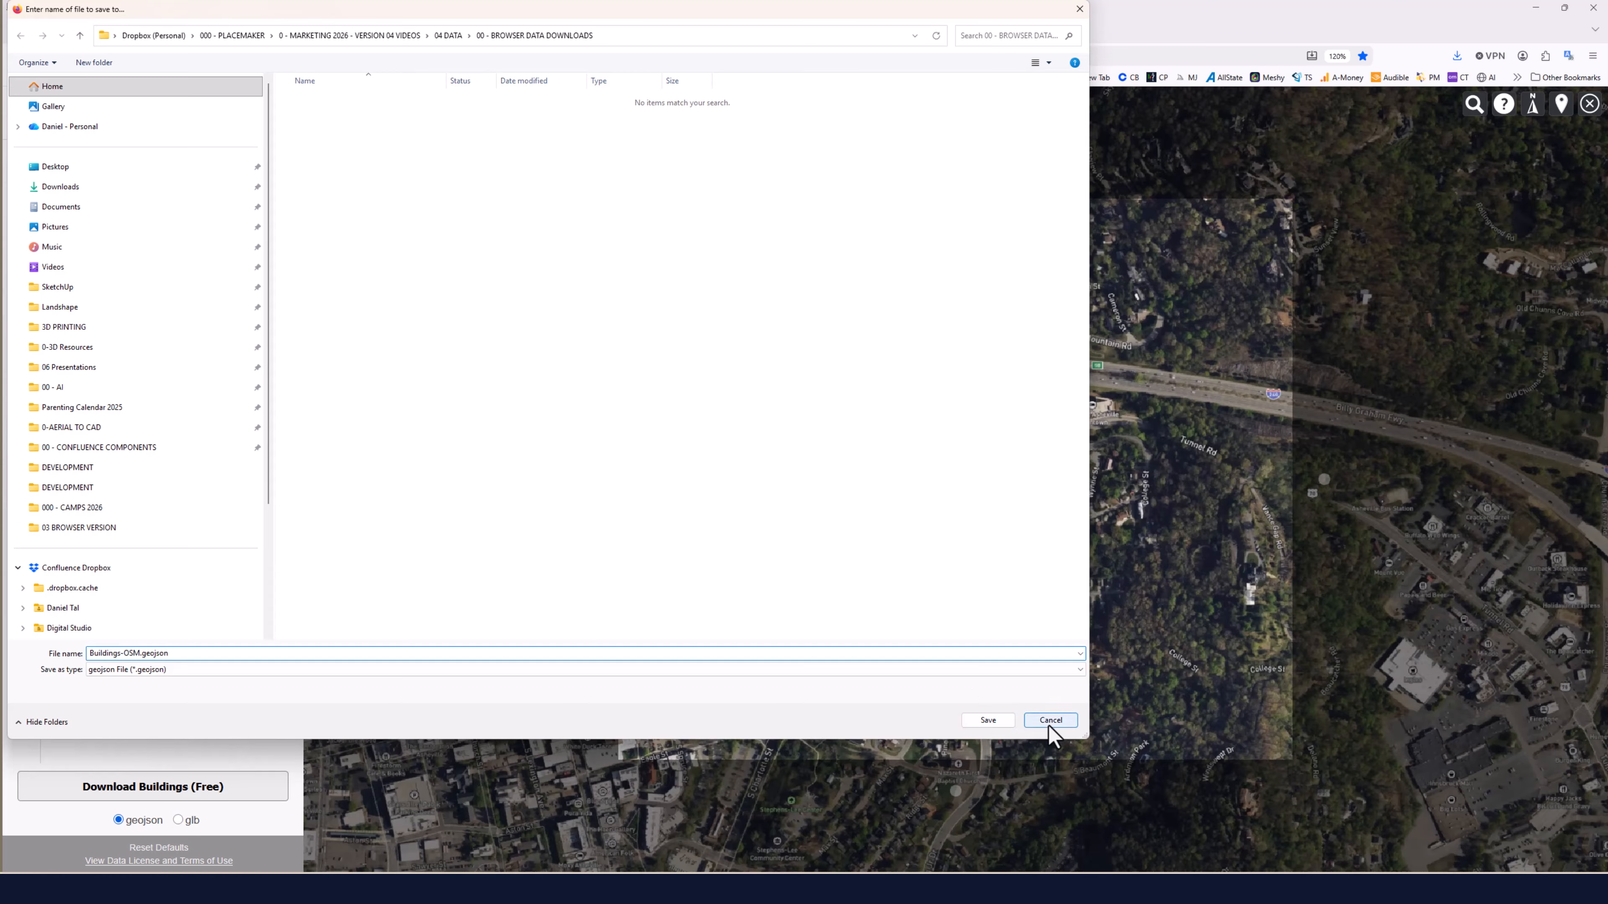
Download the buildings order in glb format and save it as Buildings-OSM.glb.
click(178, 821)
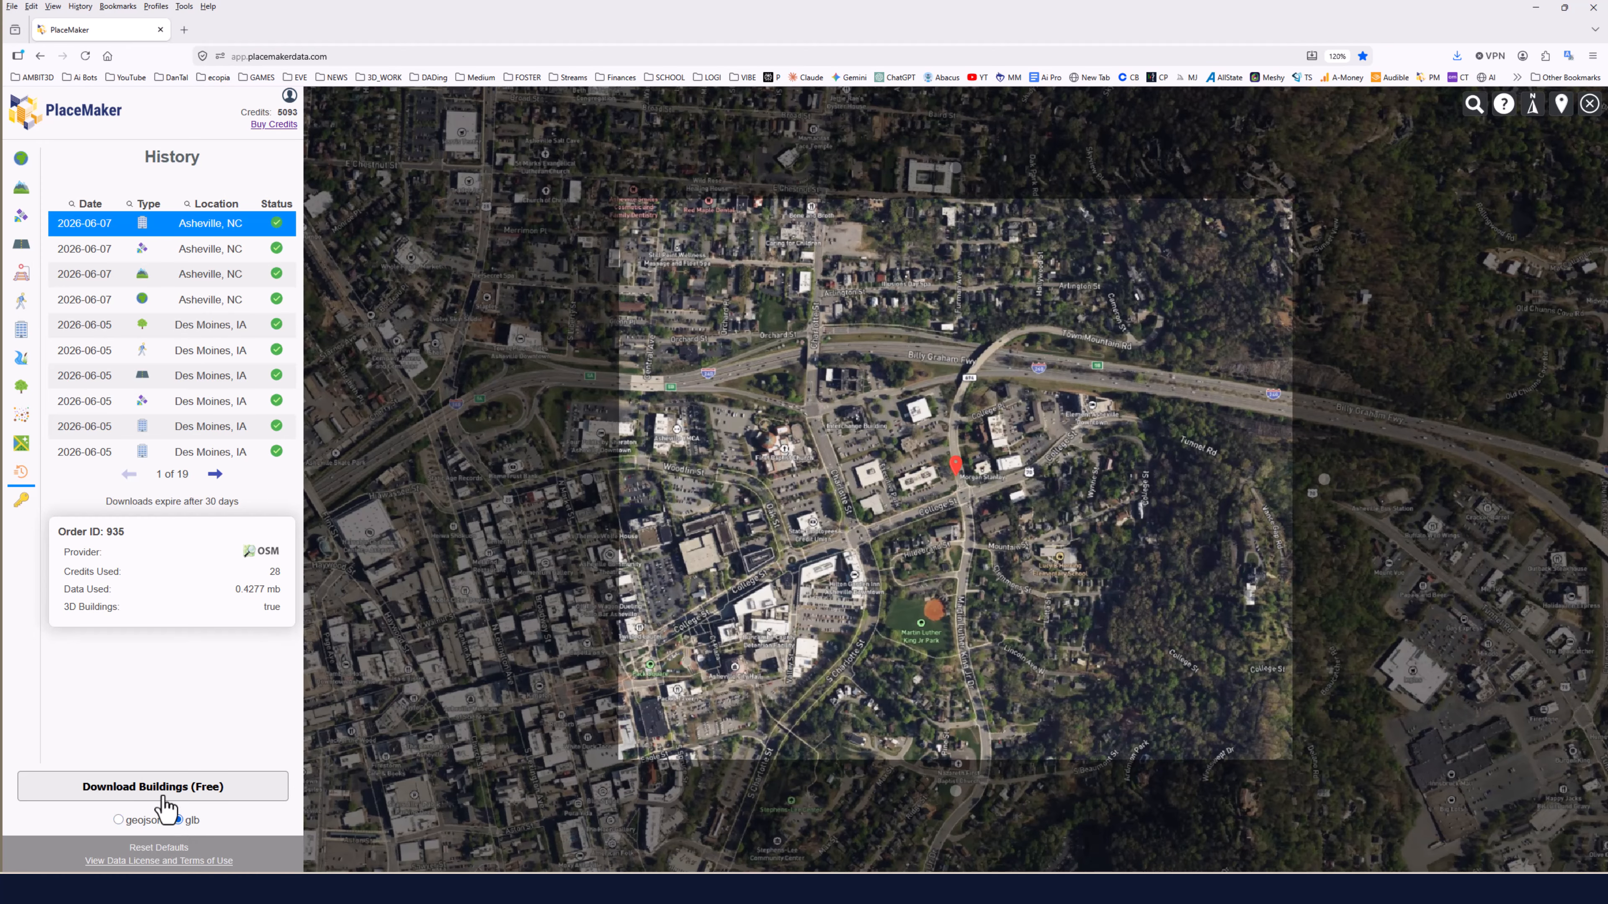
click(160, 797)
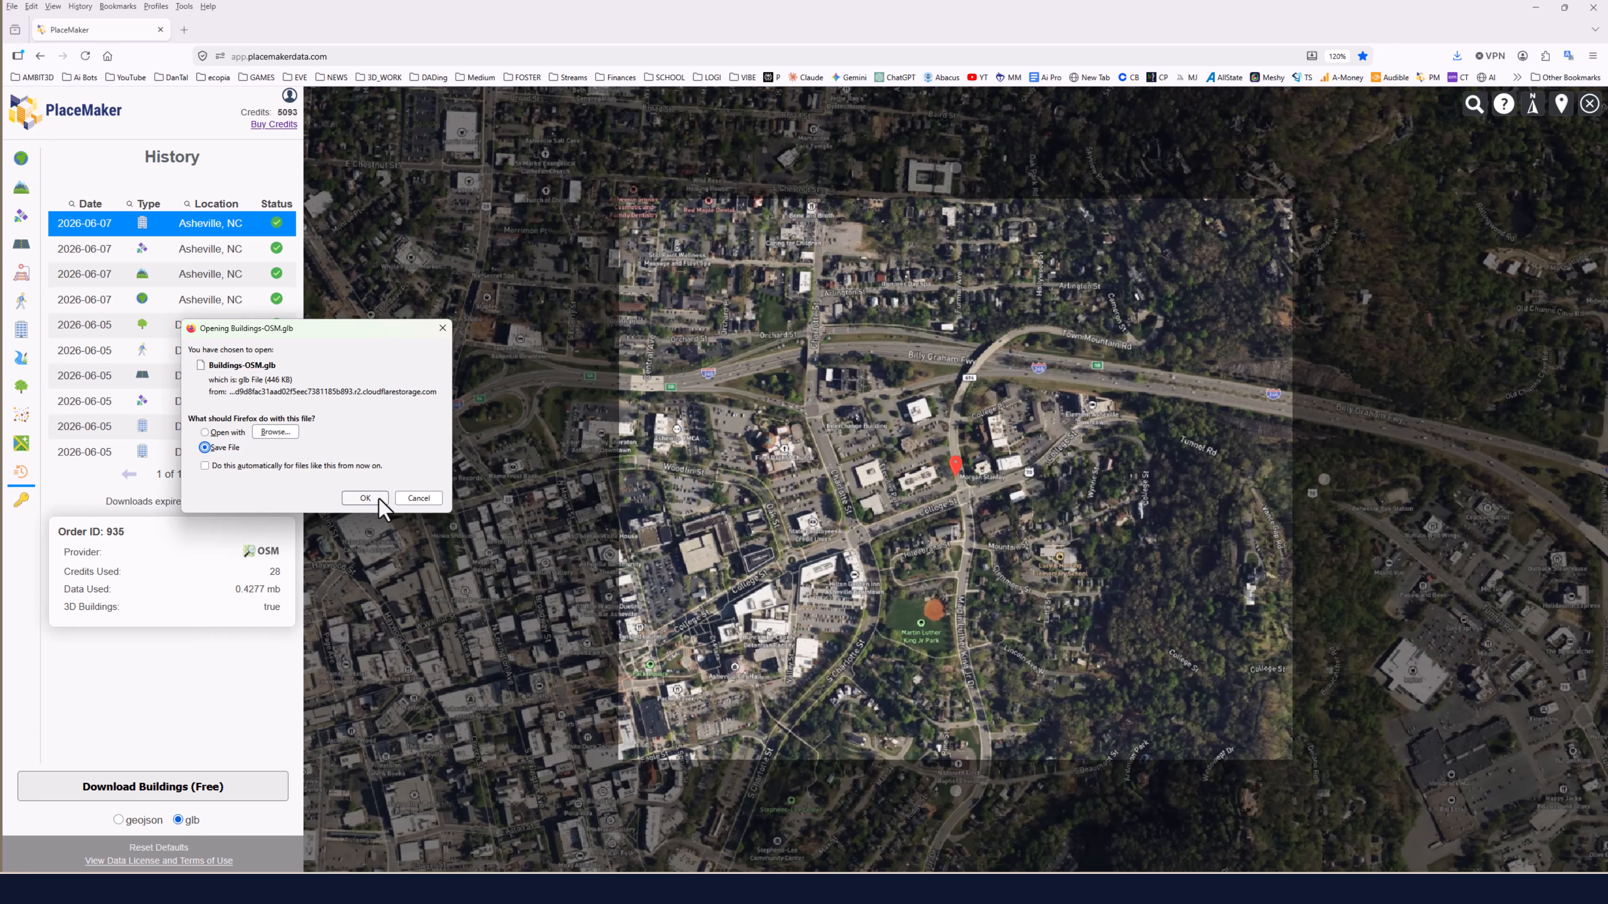
click(374, 499)
click(989, 721)
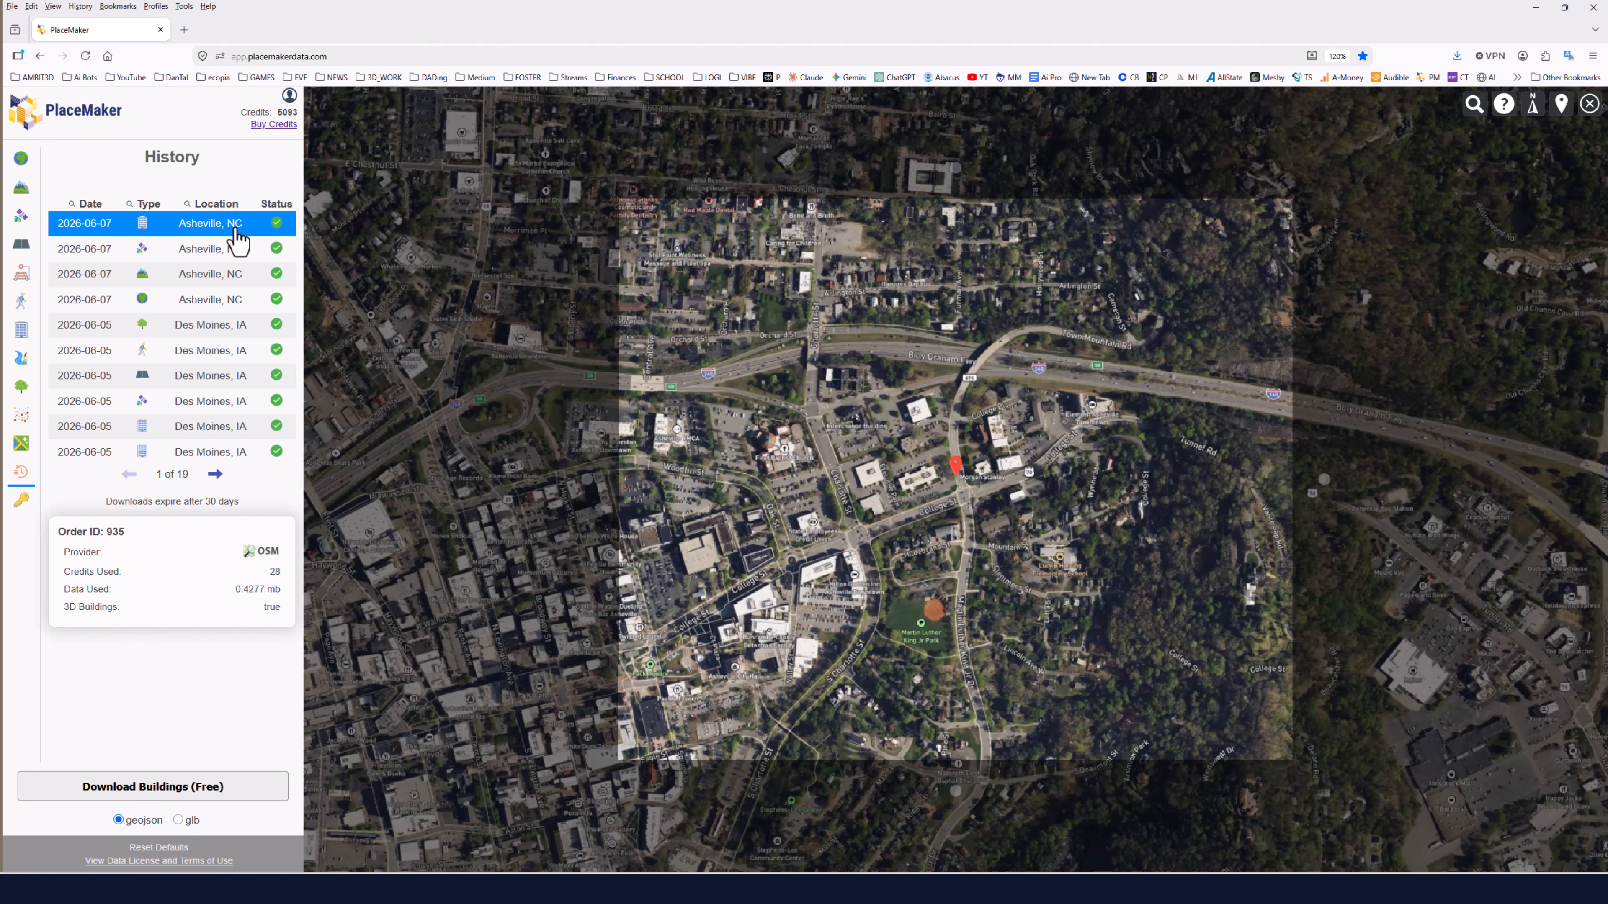
Request an OSM roads import with the default road widths and confirm the 116-credit order.
click(215, 250)
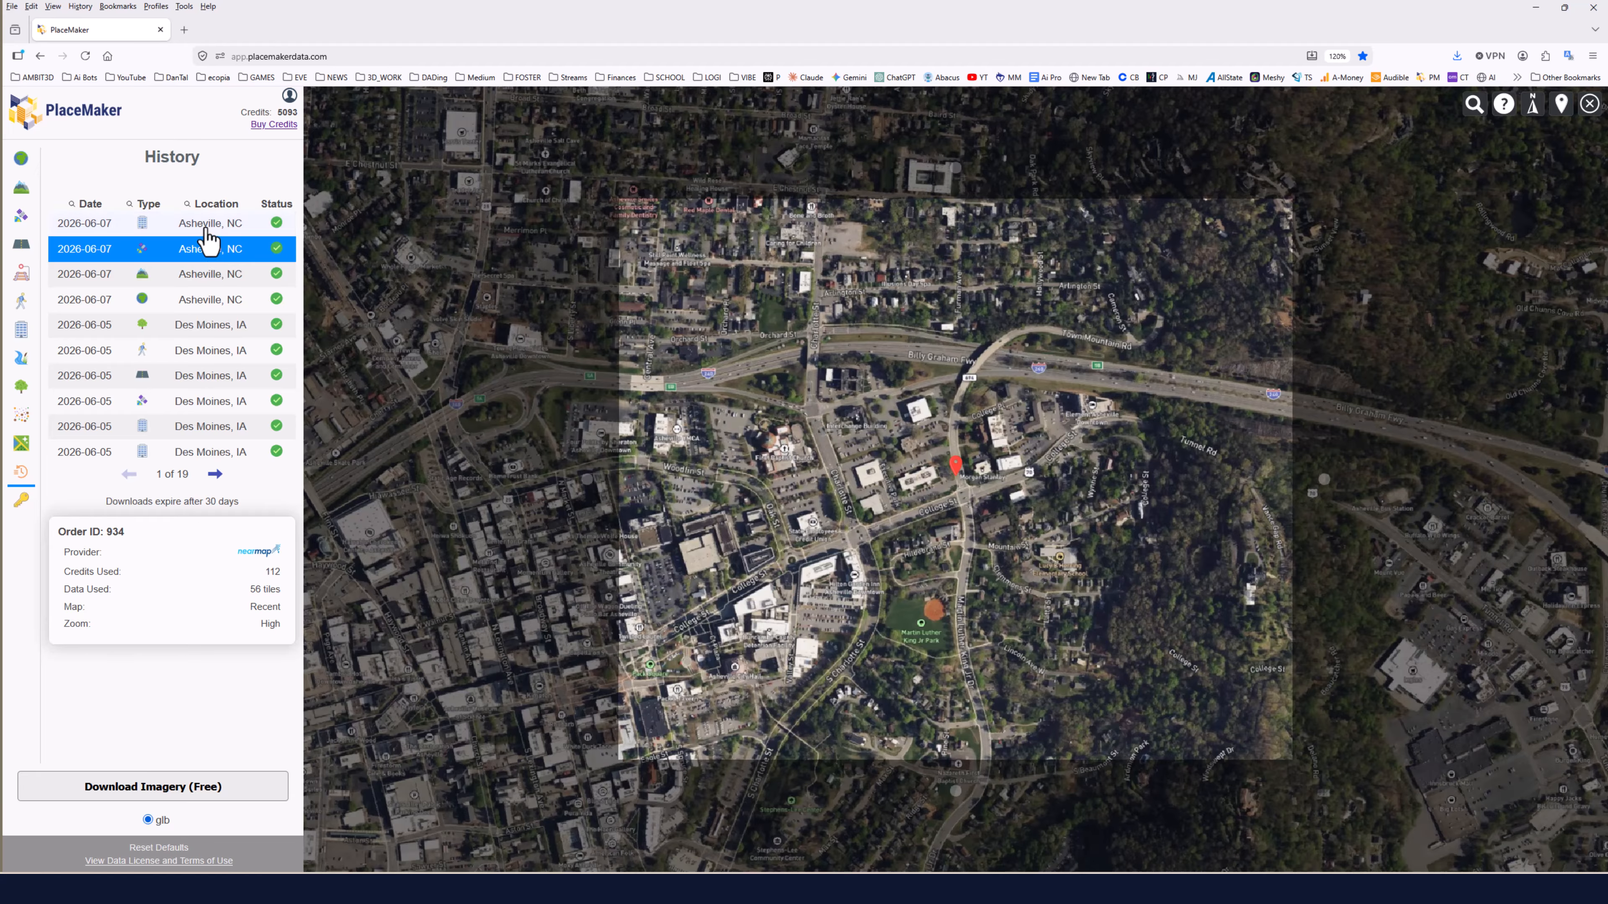
click(205, 229)
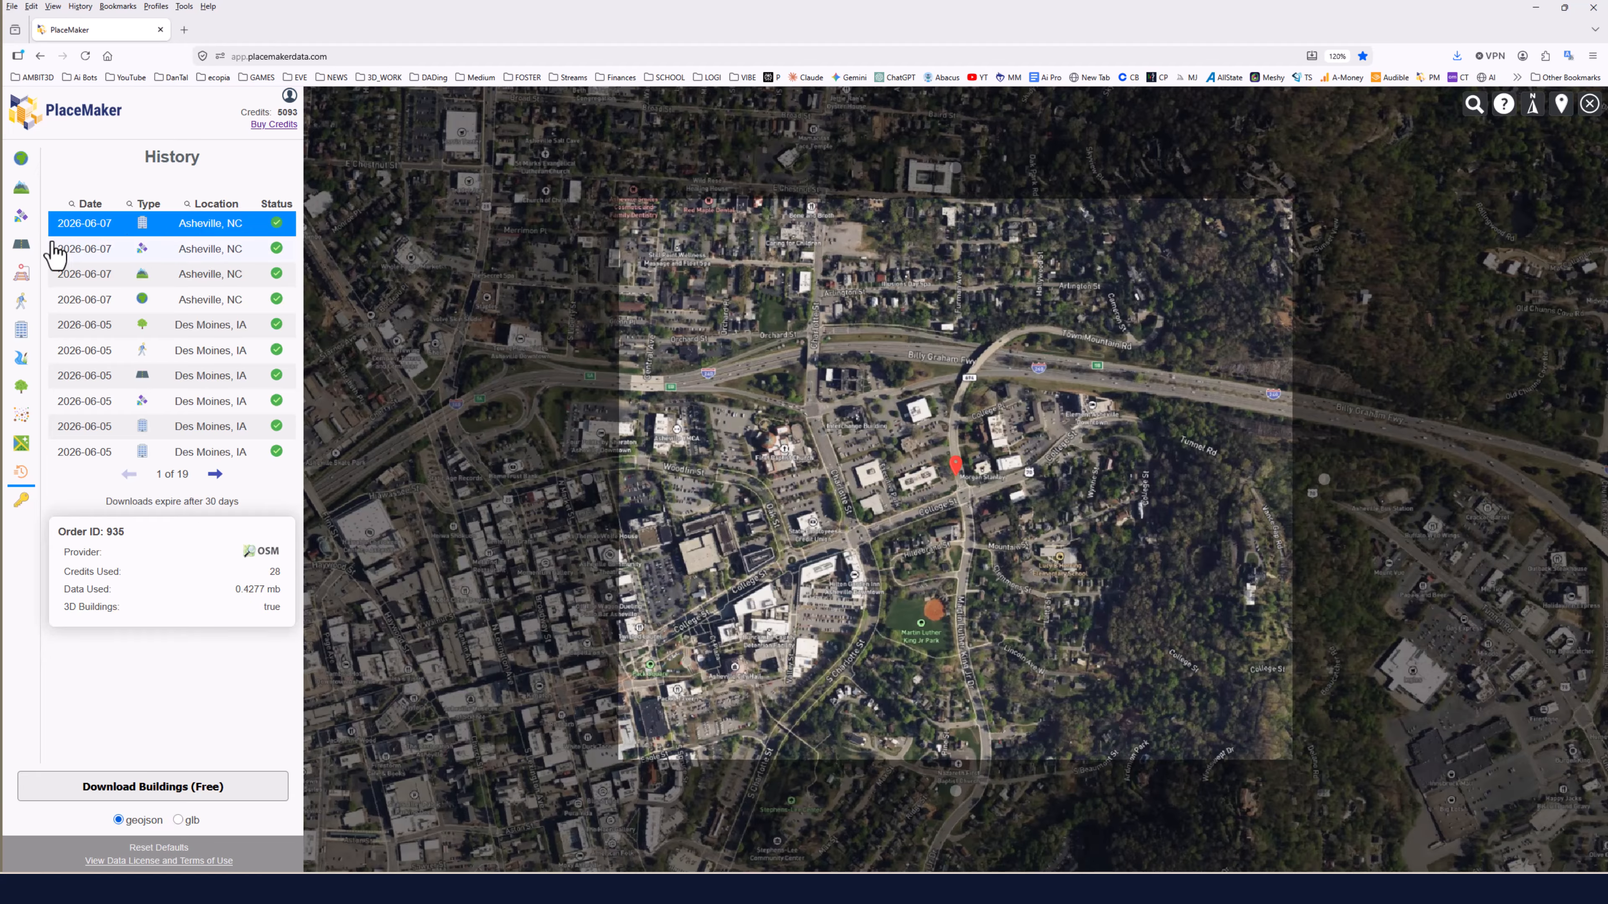
click(19, 248)
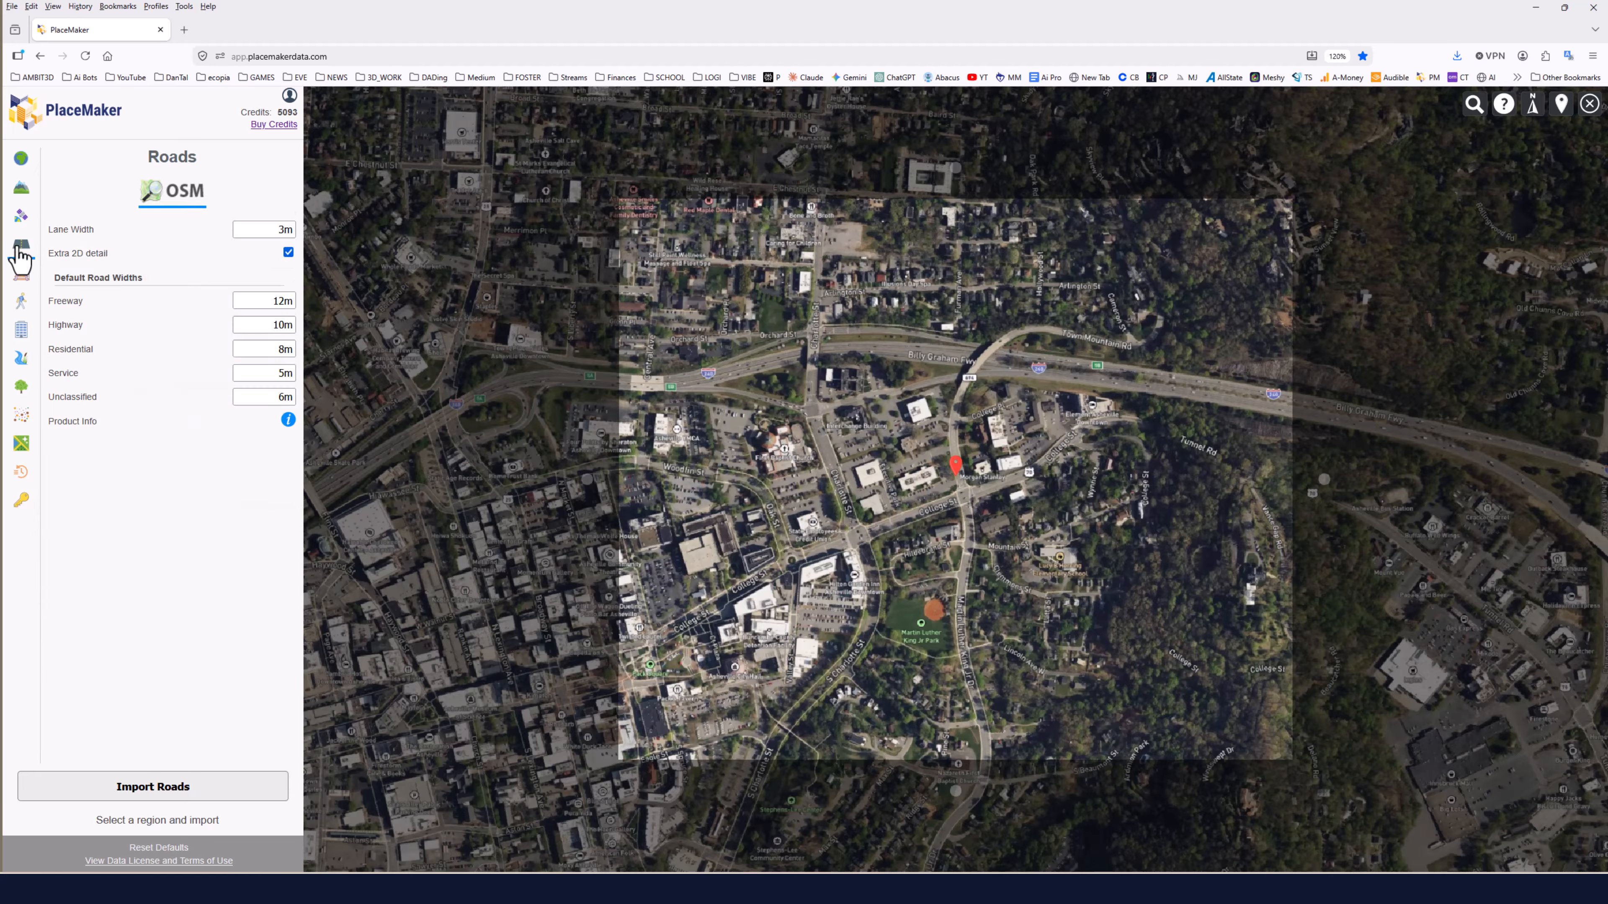
click(164, 796)
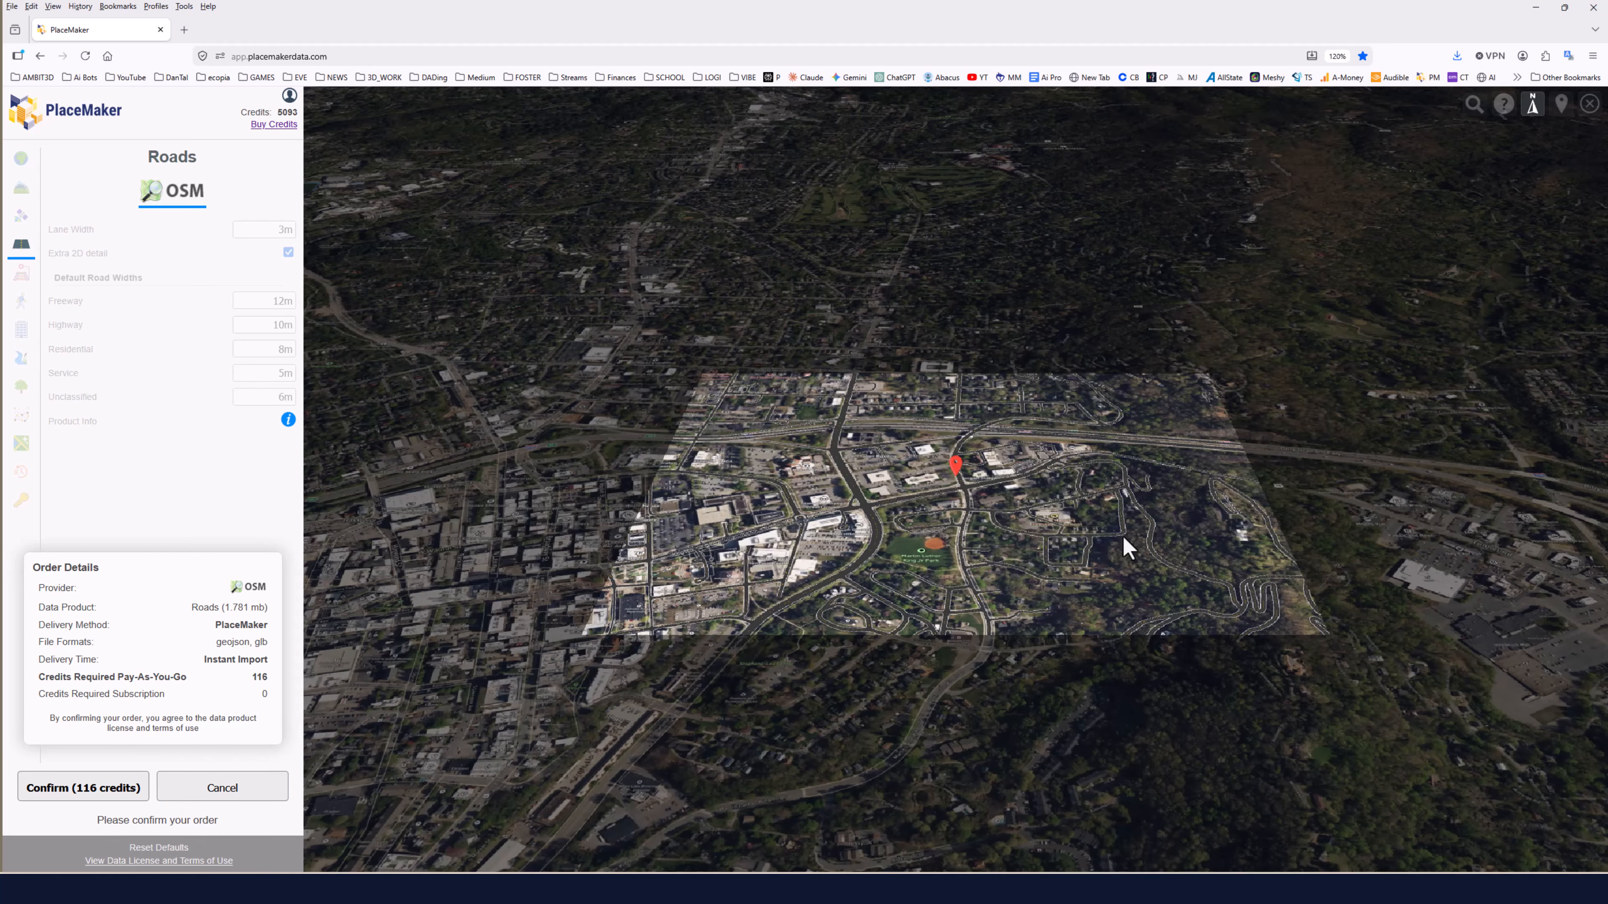
scroll(841, 589, up, 10)
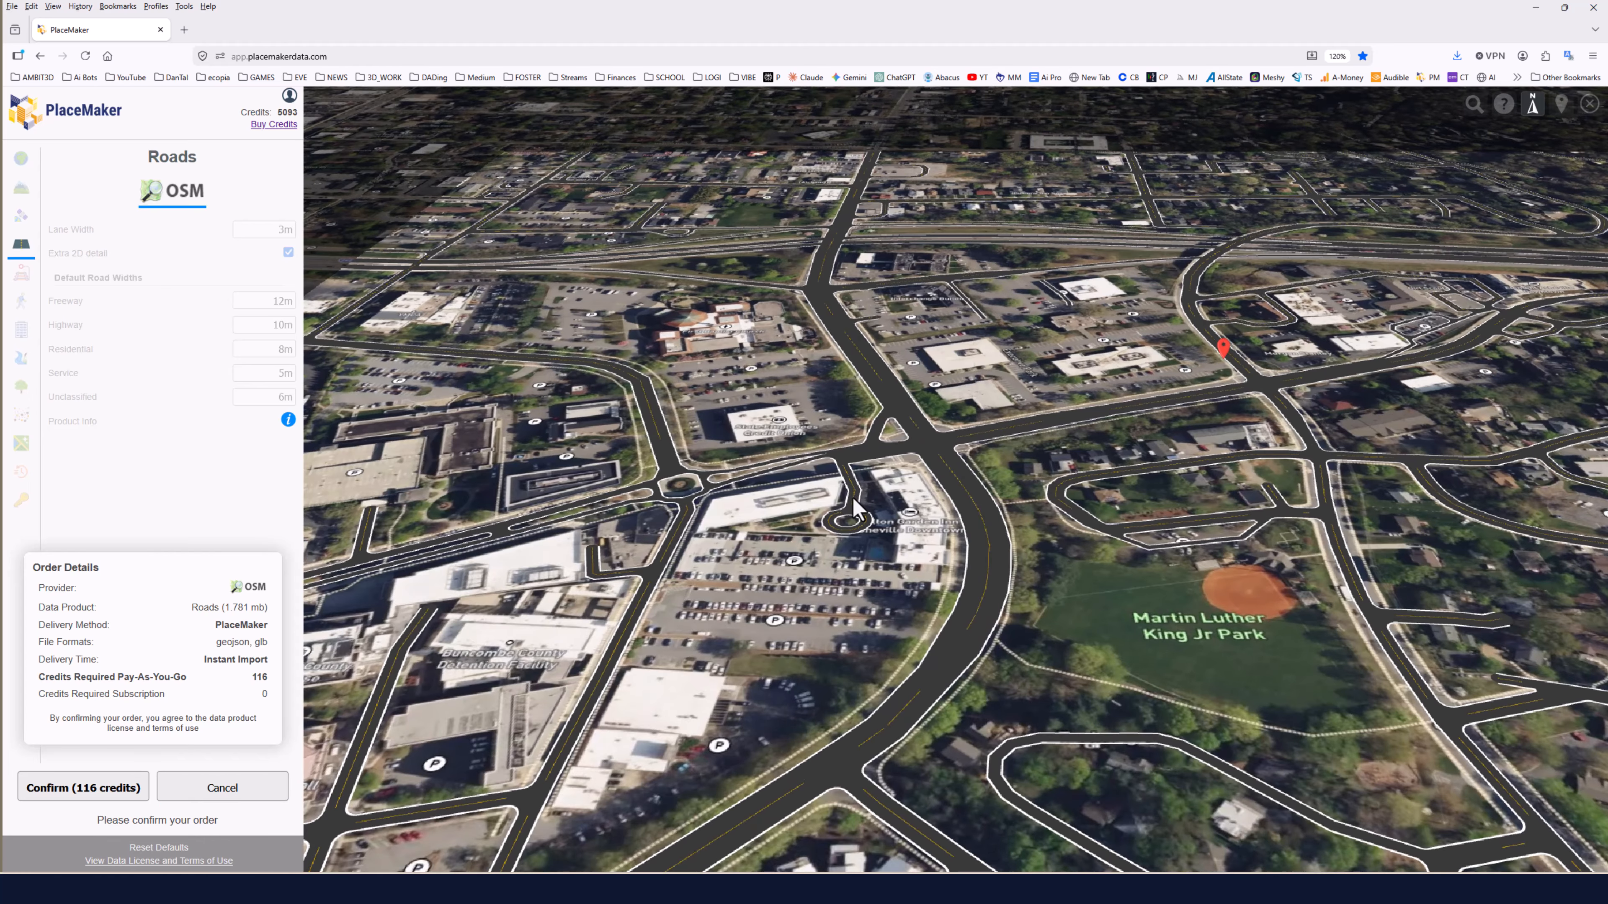
click(95, 791)
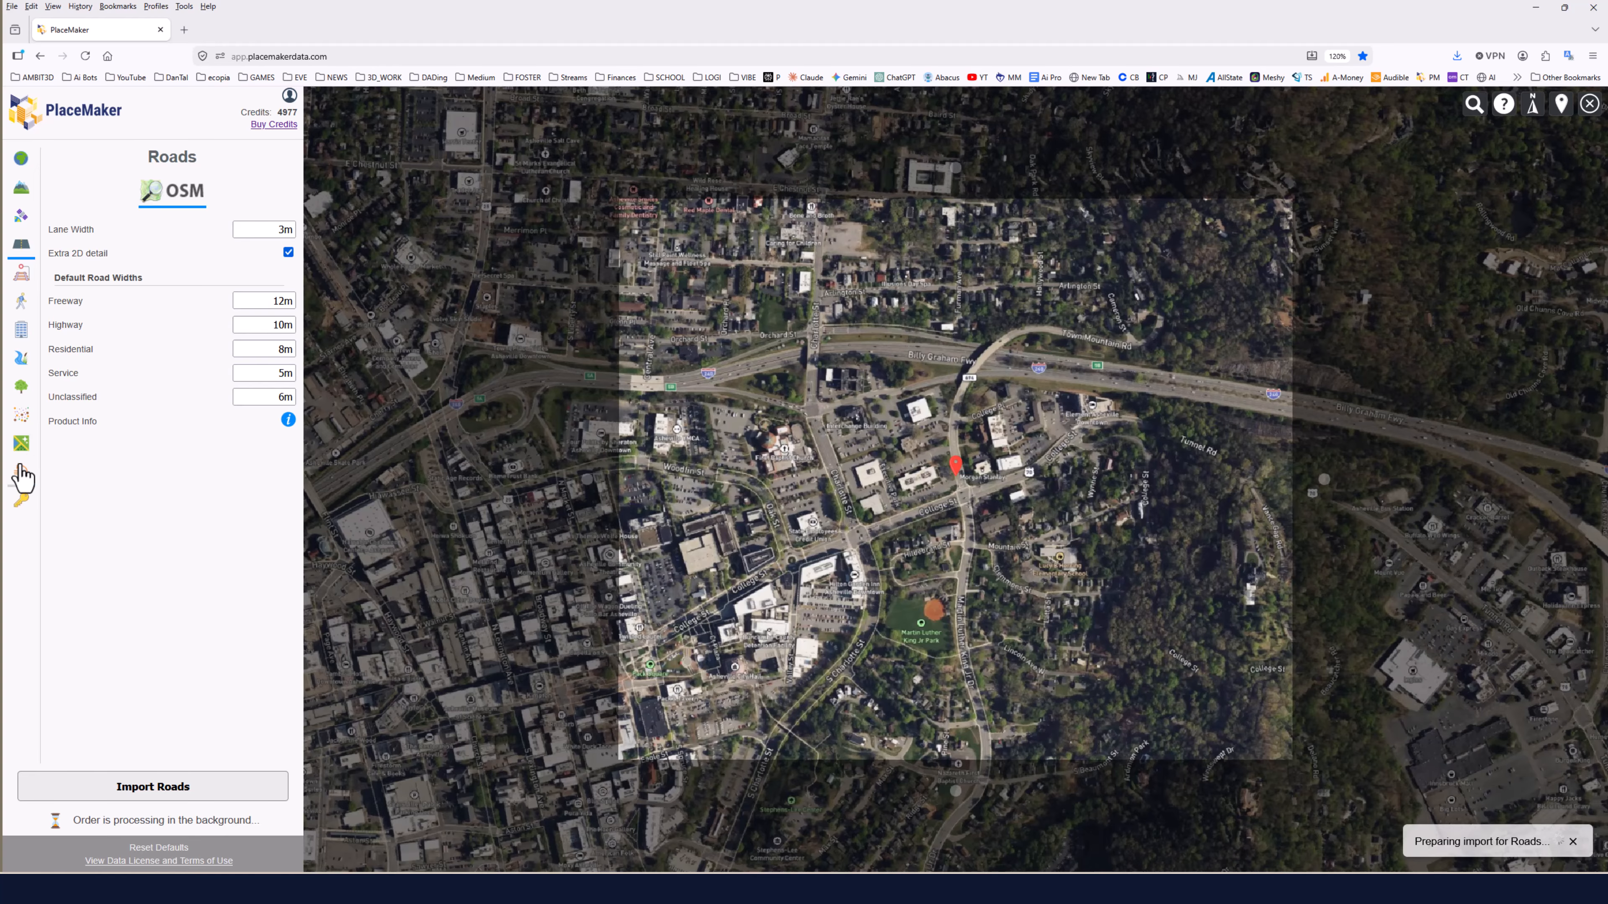
Download the roads order from the history in geojson format and save it as Roads-OSM.geojson.
click(21, 472)
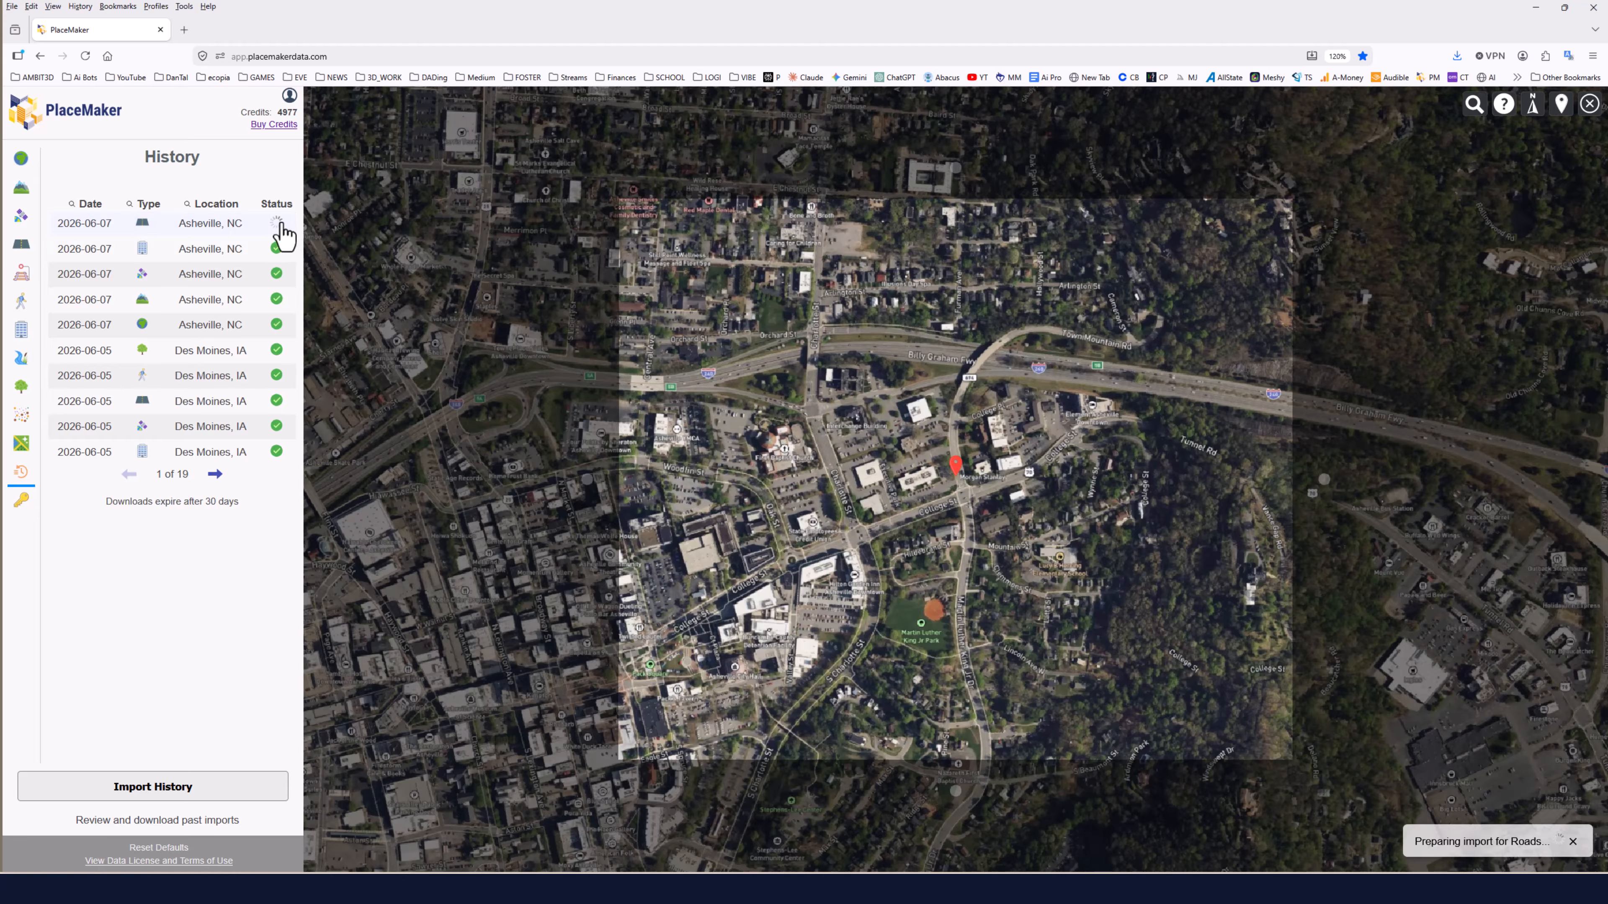
click(77, 221)
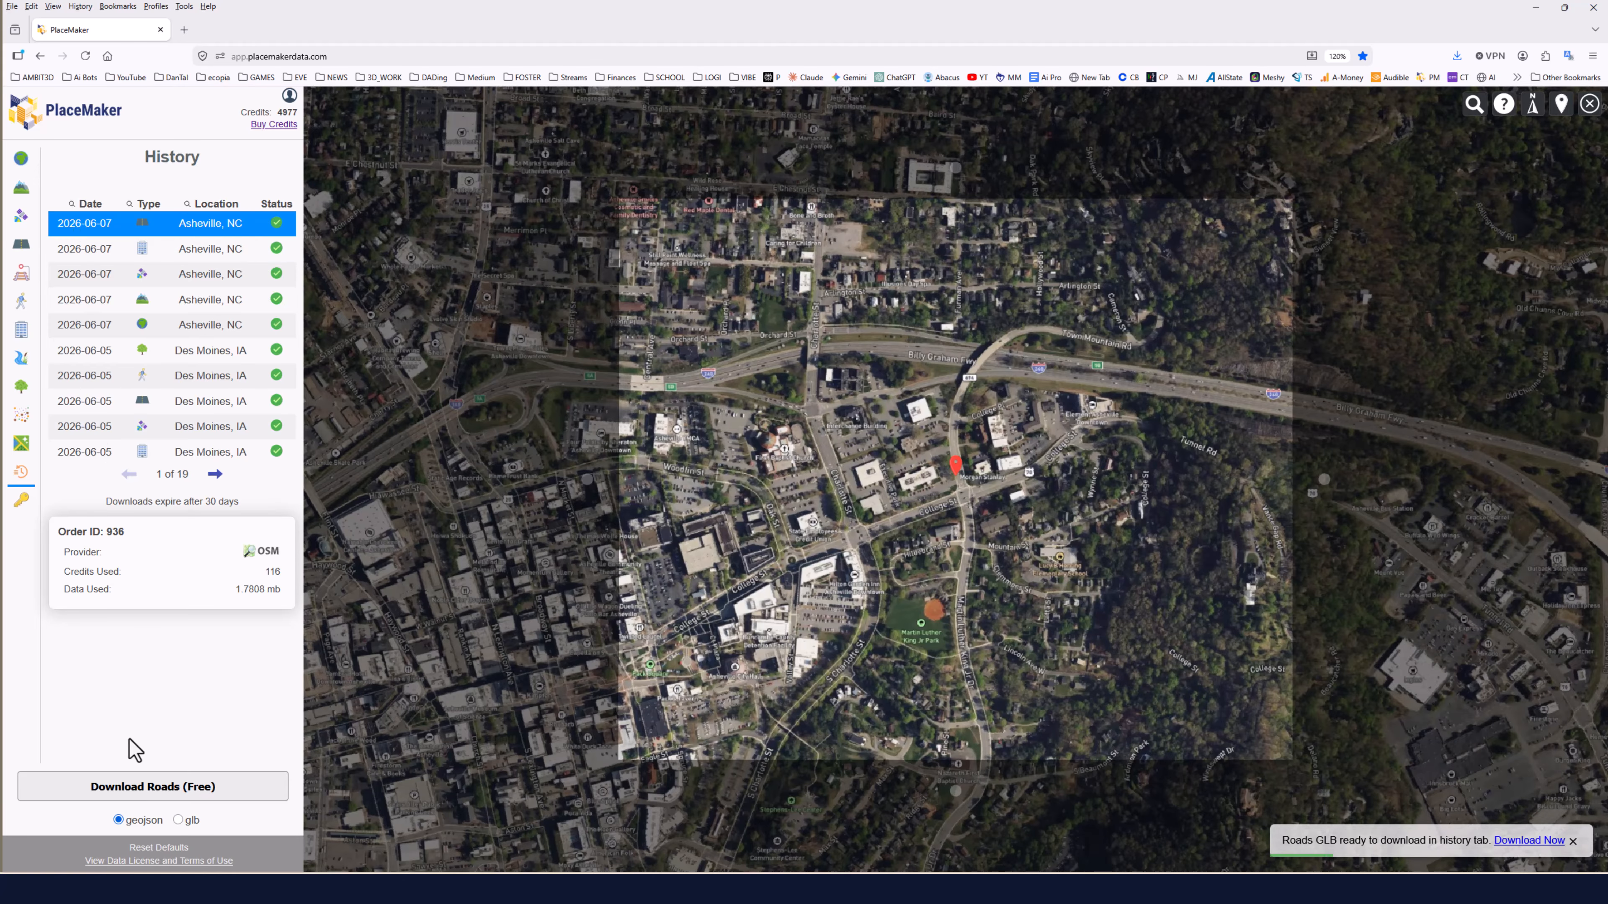
click(136, 788)
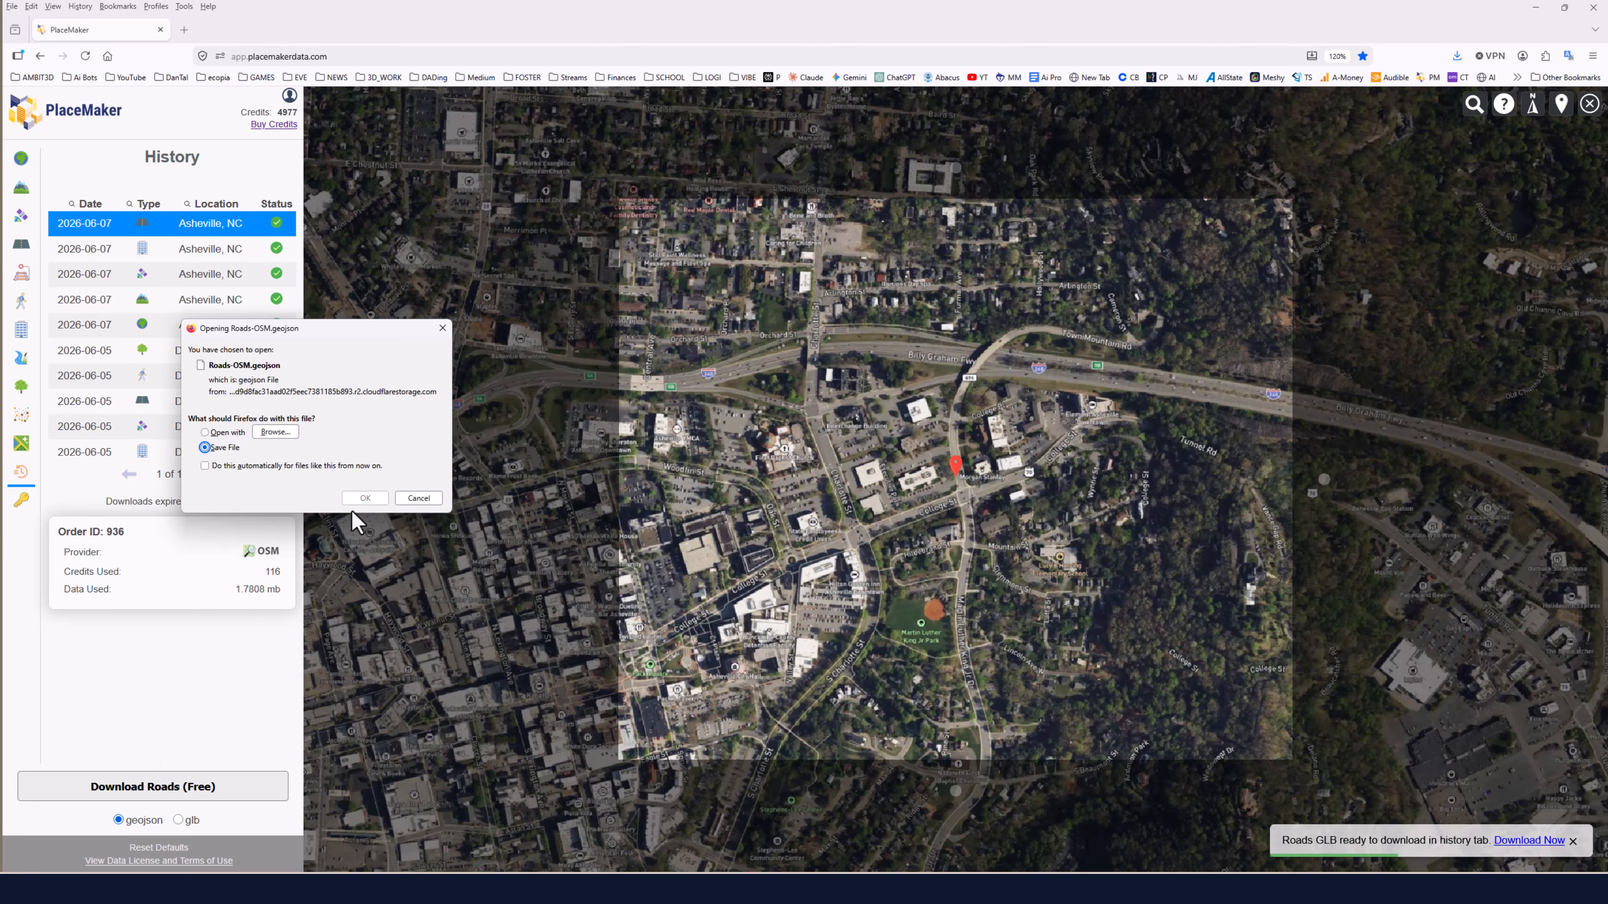
click(365, 498)
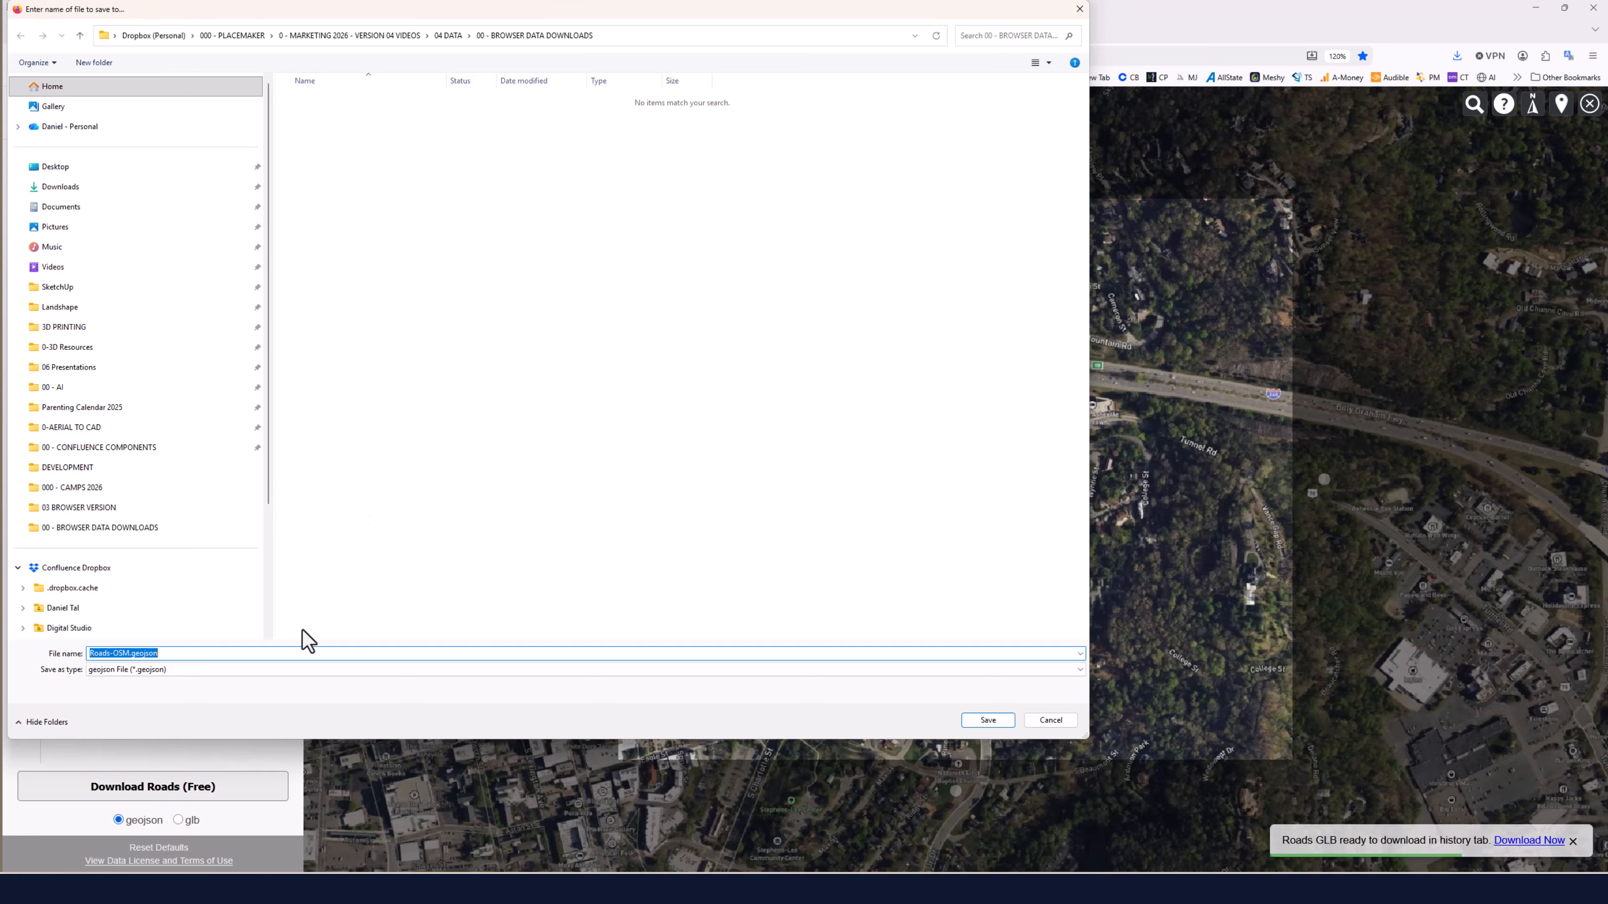
click(1004, 721)
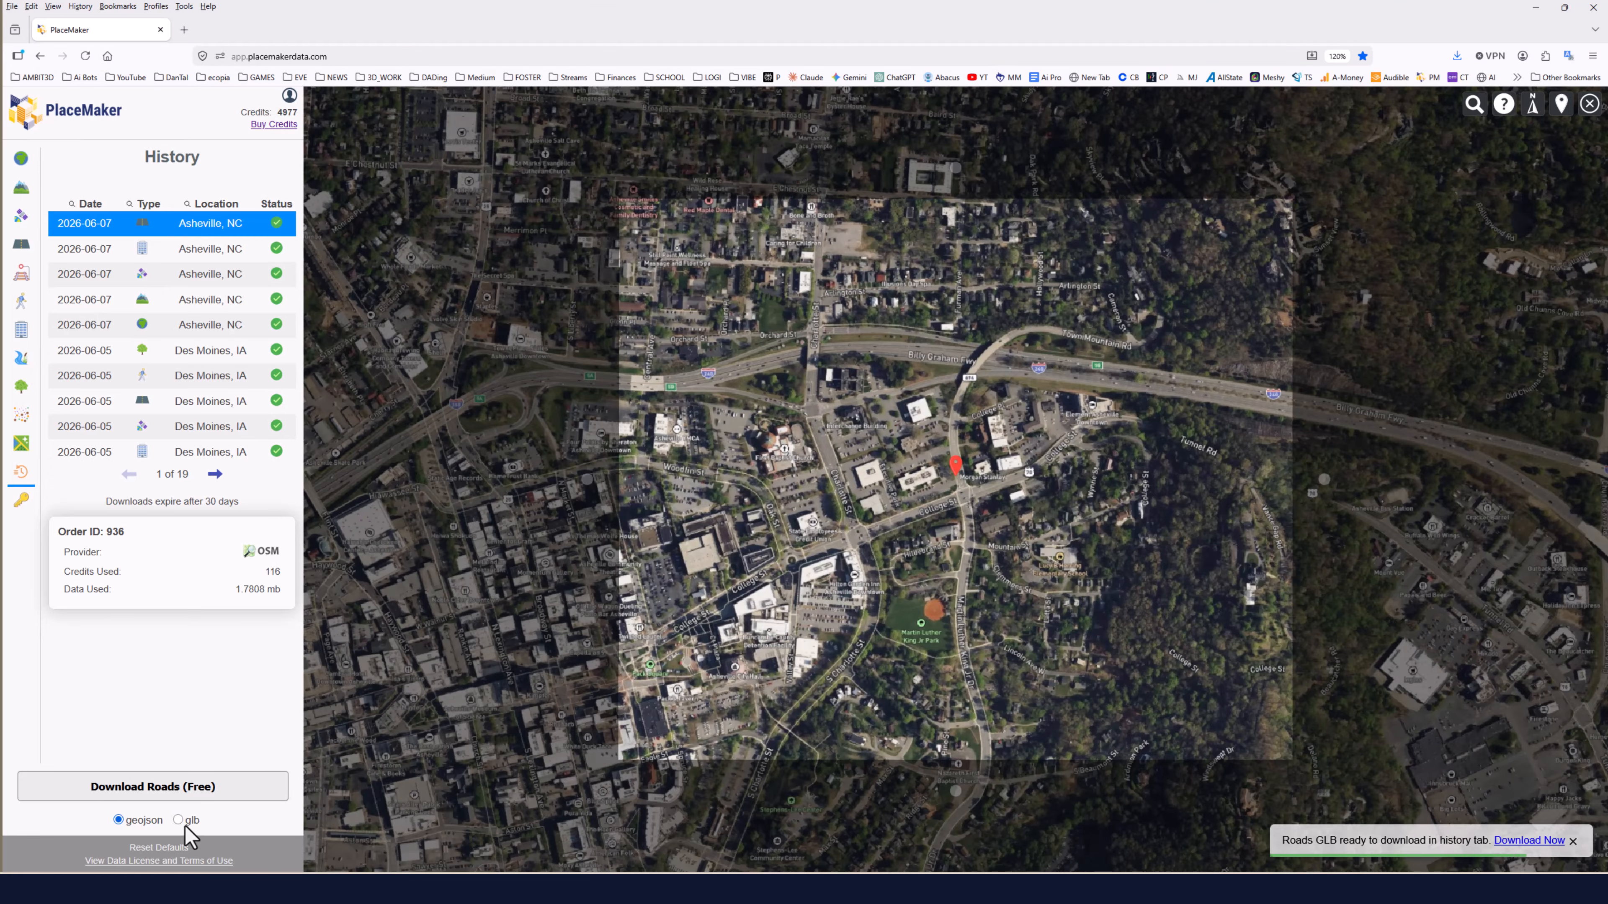
Download the same roads order in glb format and save it as Roads-OSM.glb.
click(178, 820)
click(159, 789)
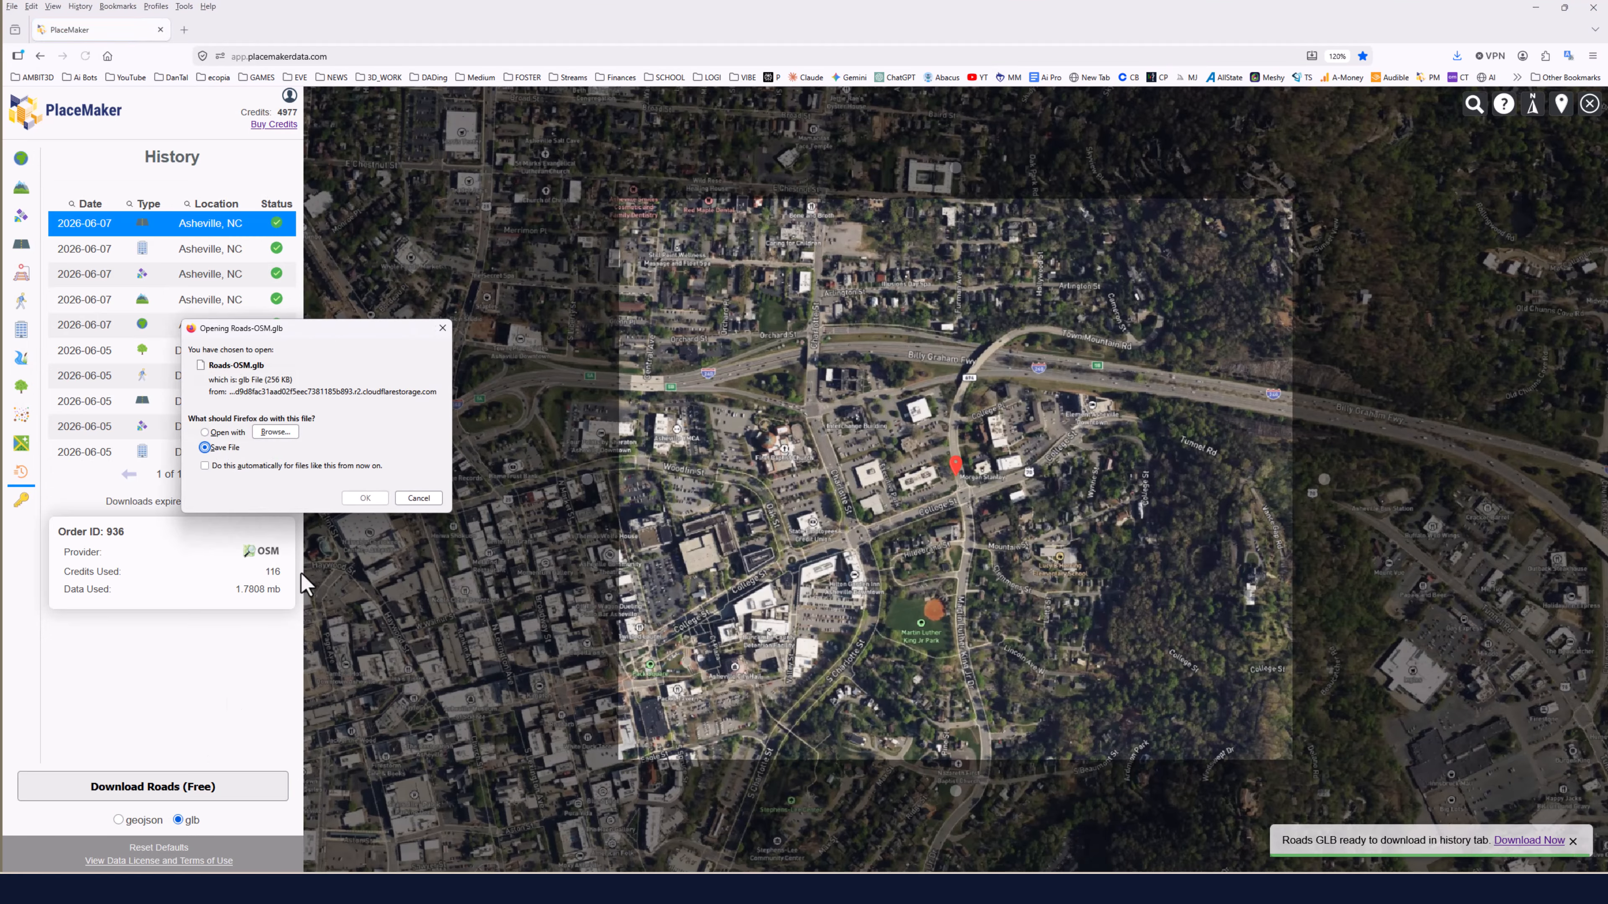
click(361, 500)
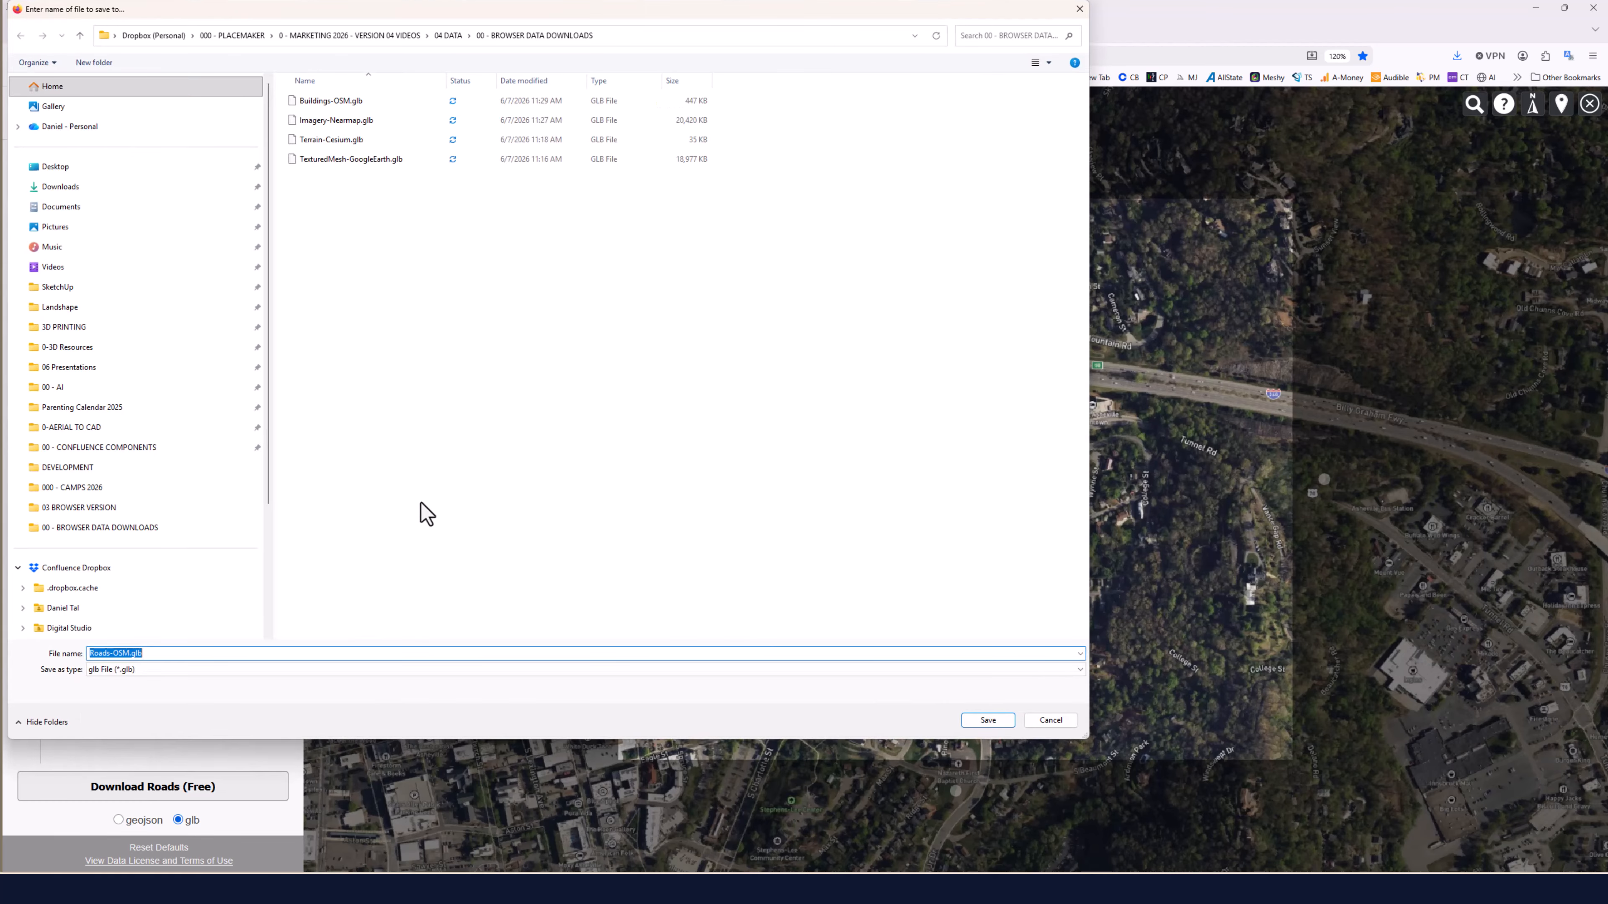
click(964, 722)
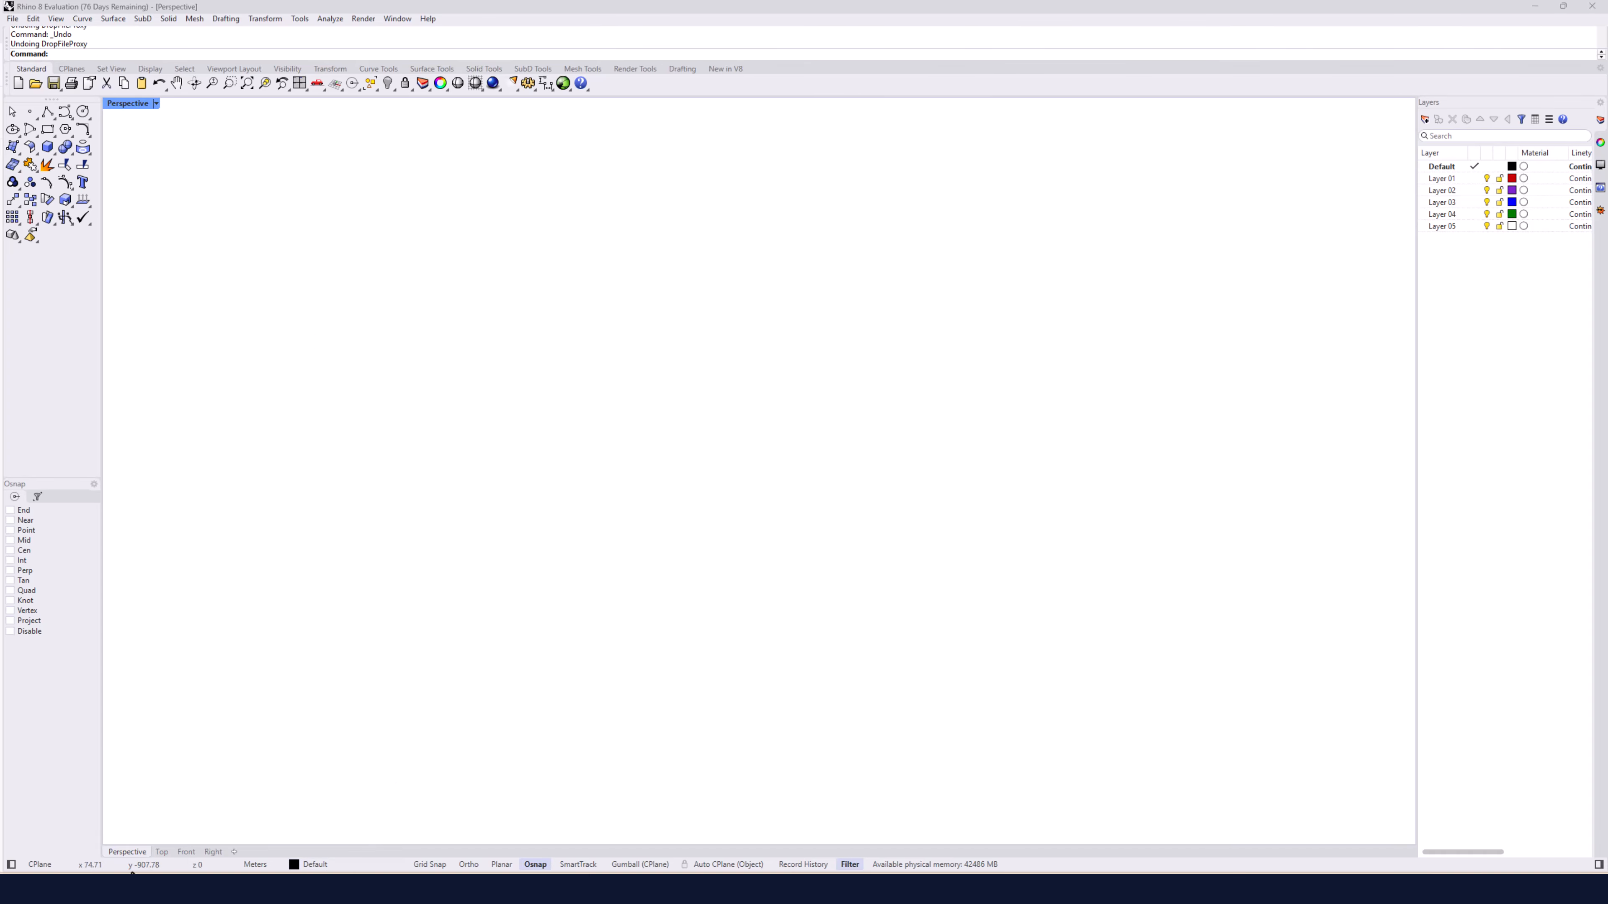
Switch to Rhino and import Imagery-Nearmap.glb from the downloads folder into the Perspective viewport.
click(132, 888)
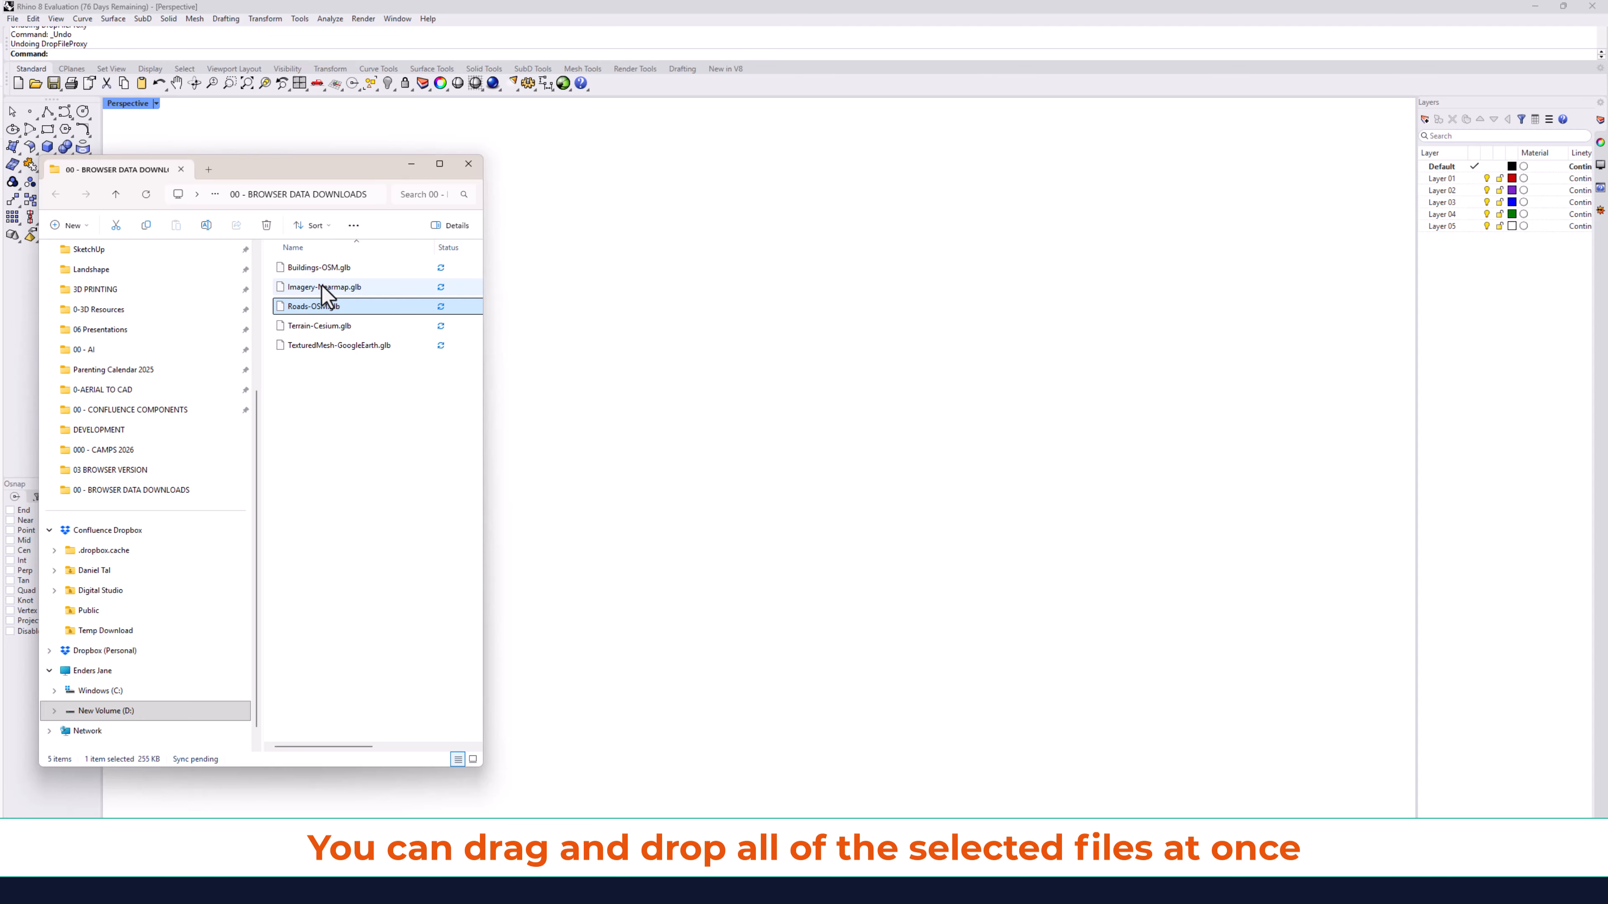
drag(321, 287, 887, 475)
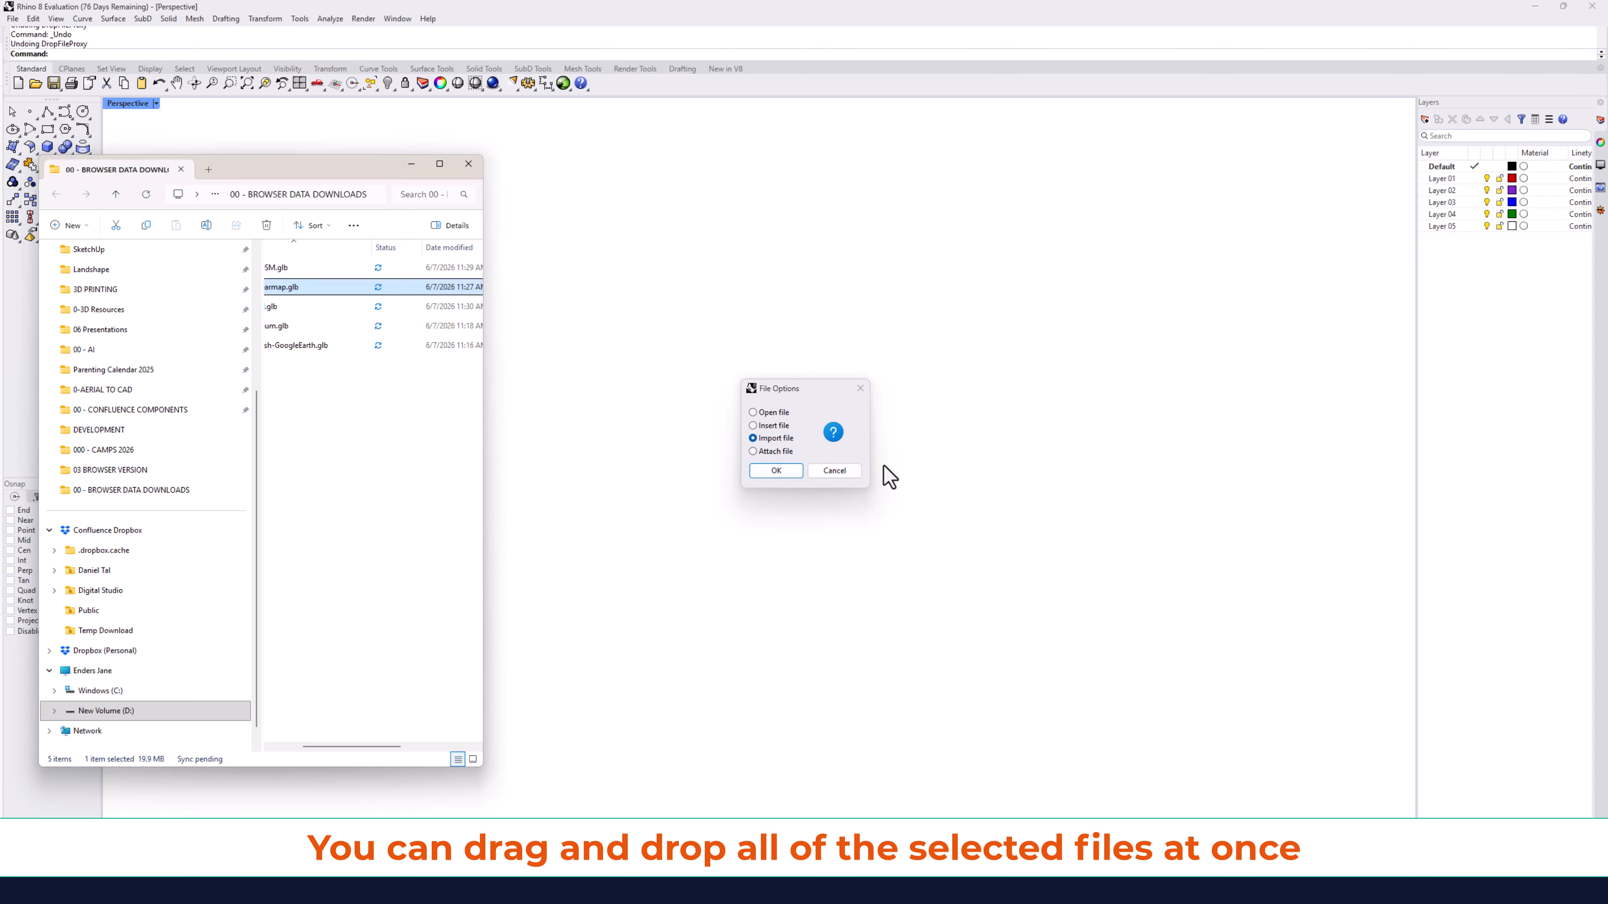
click(773, 473)
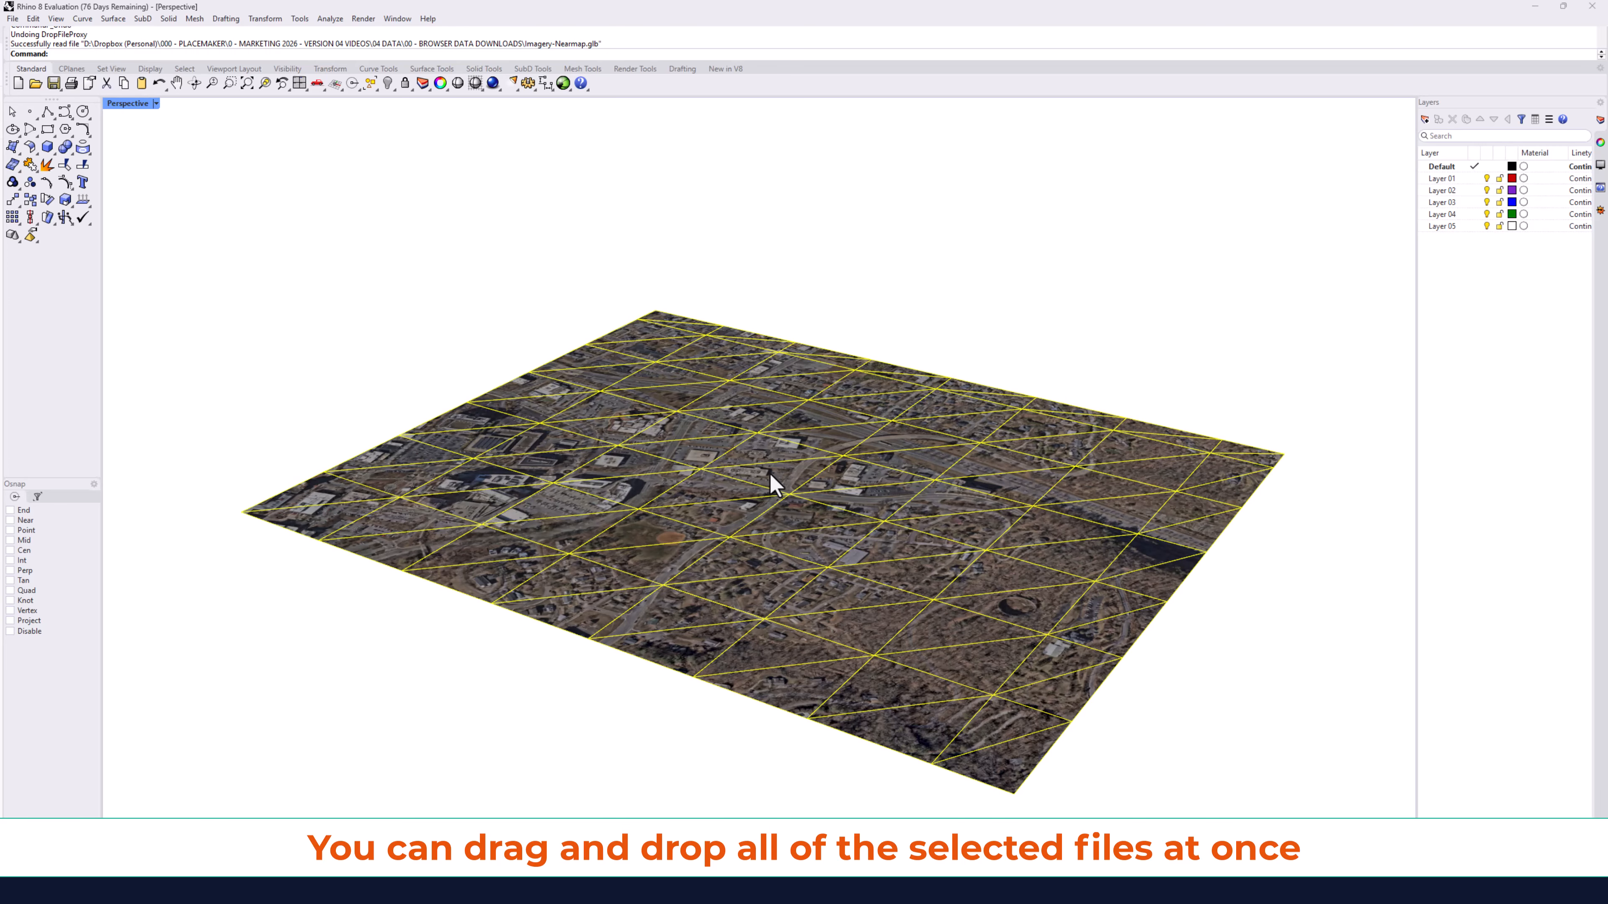
Import Roads-OSM.glb from the downloads folder into the model.
scroll(771, 477, up, 5)
right_drag(717, 551, 709, 631)
scroll(712, 604, down, 8)
click(393, 676)
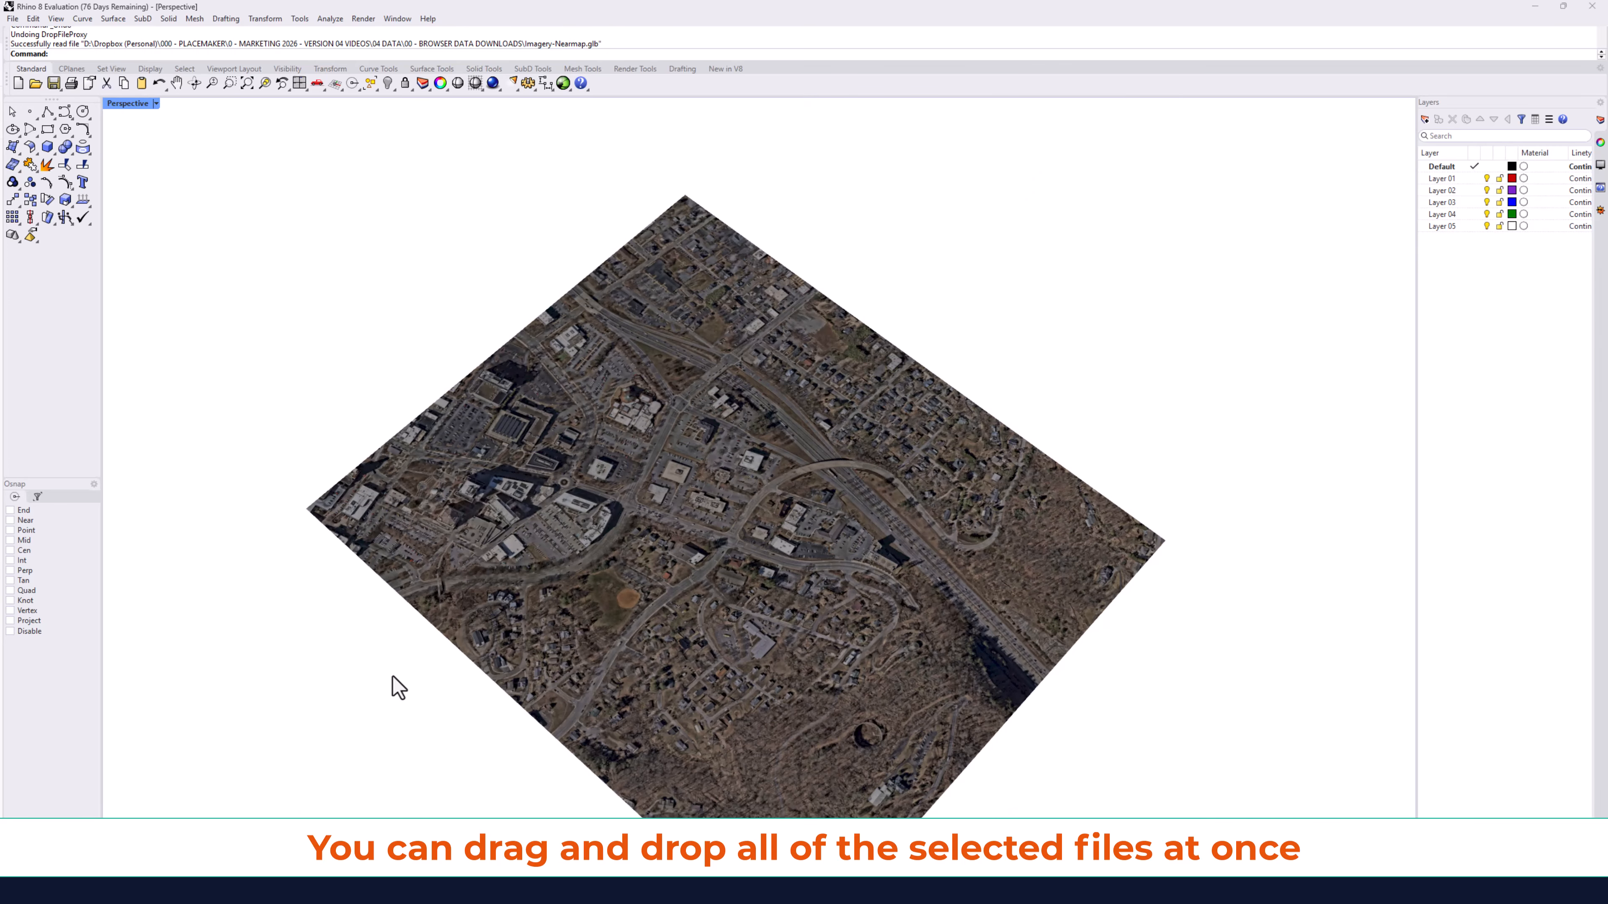
click(231, 895)
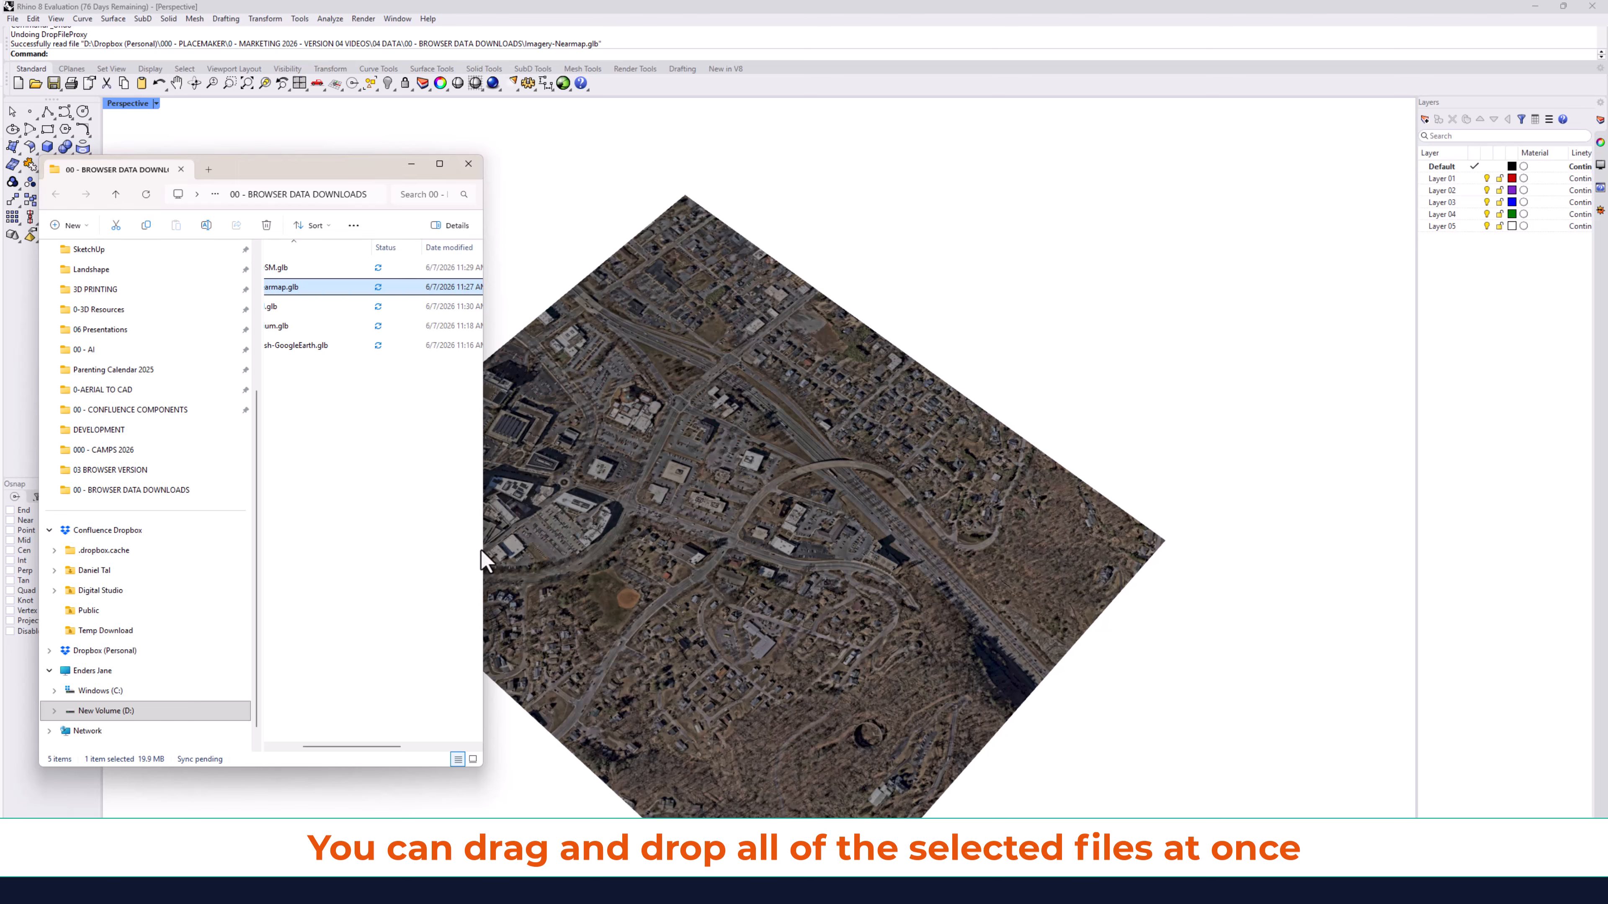
drag(481, 557, 487, 562)
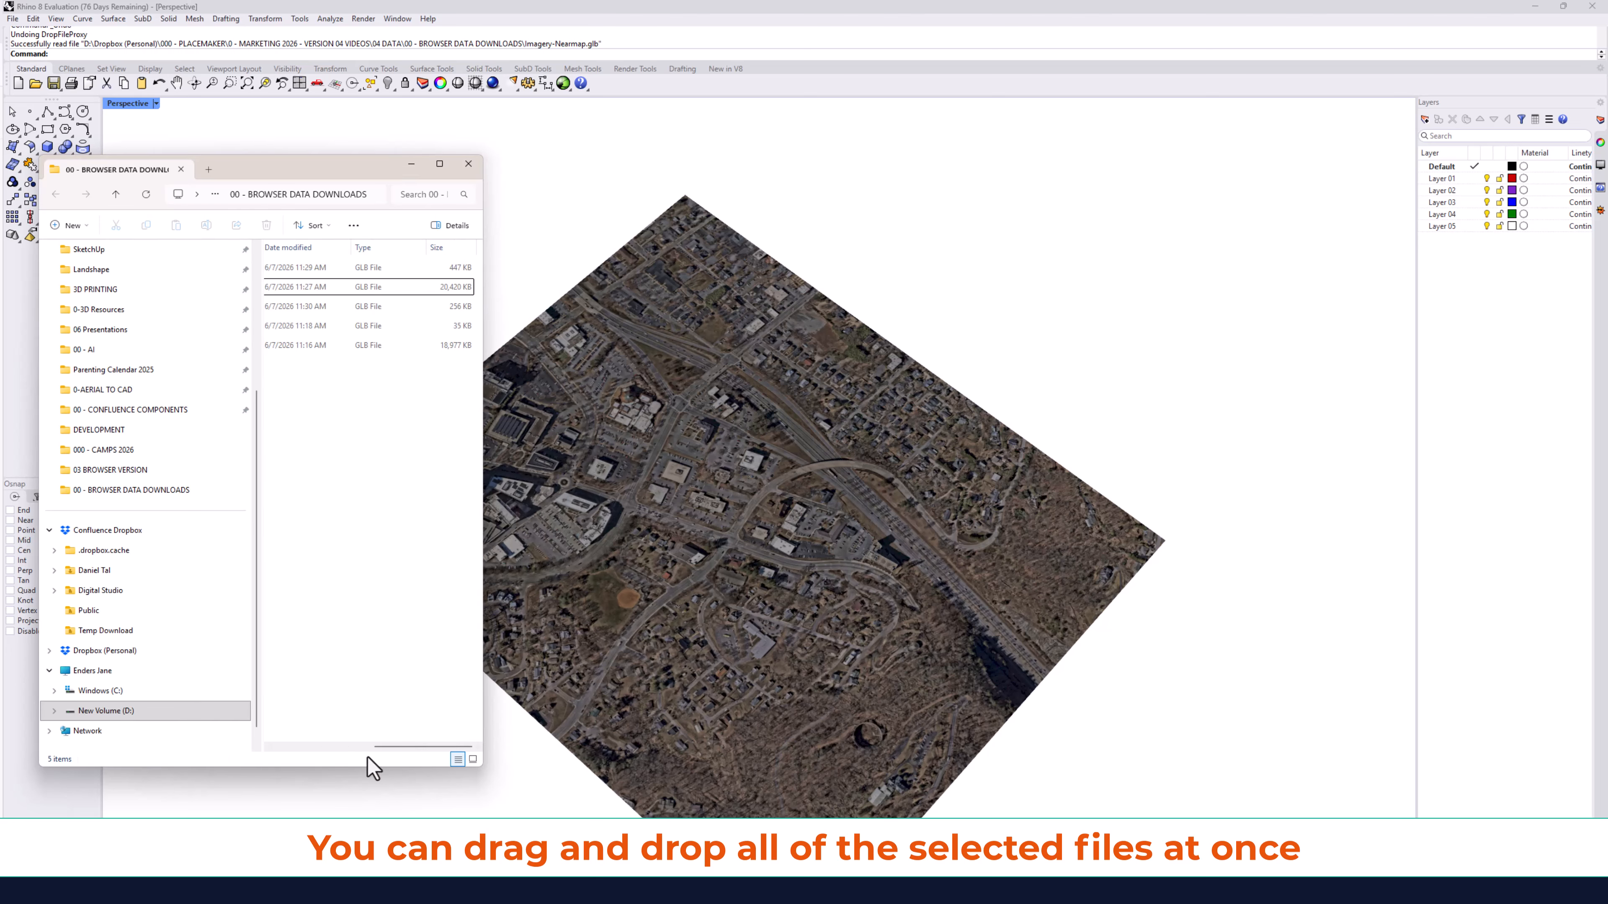
drag(383, 746, 291, 750)
drag(331, 323, 761, 570)
click(776, 471)
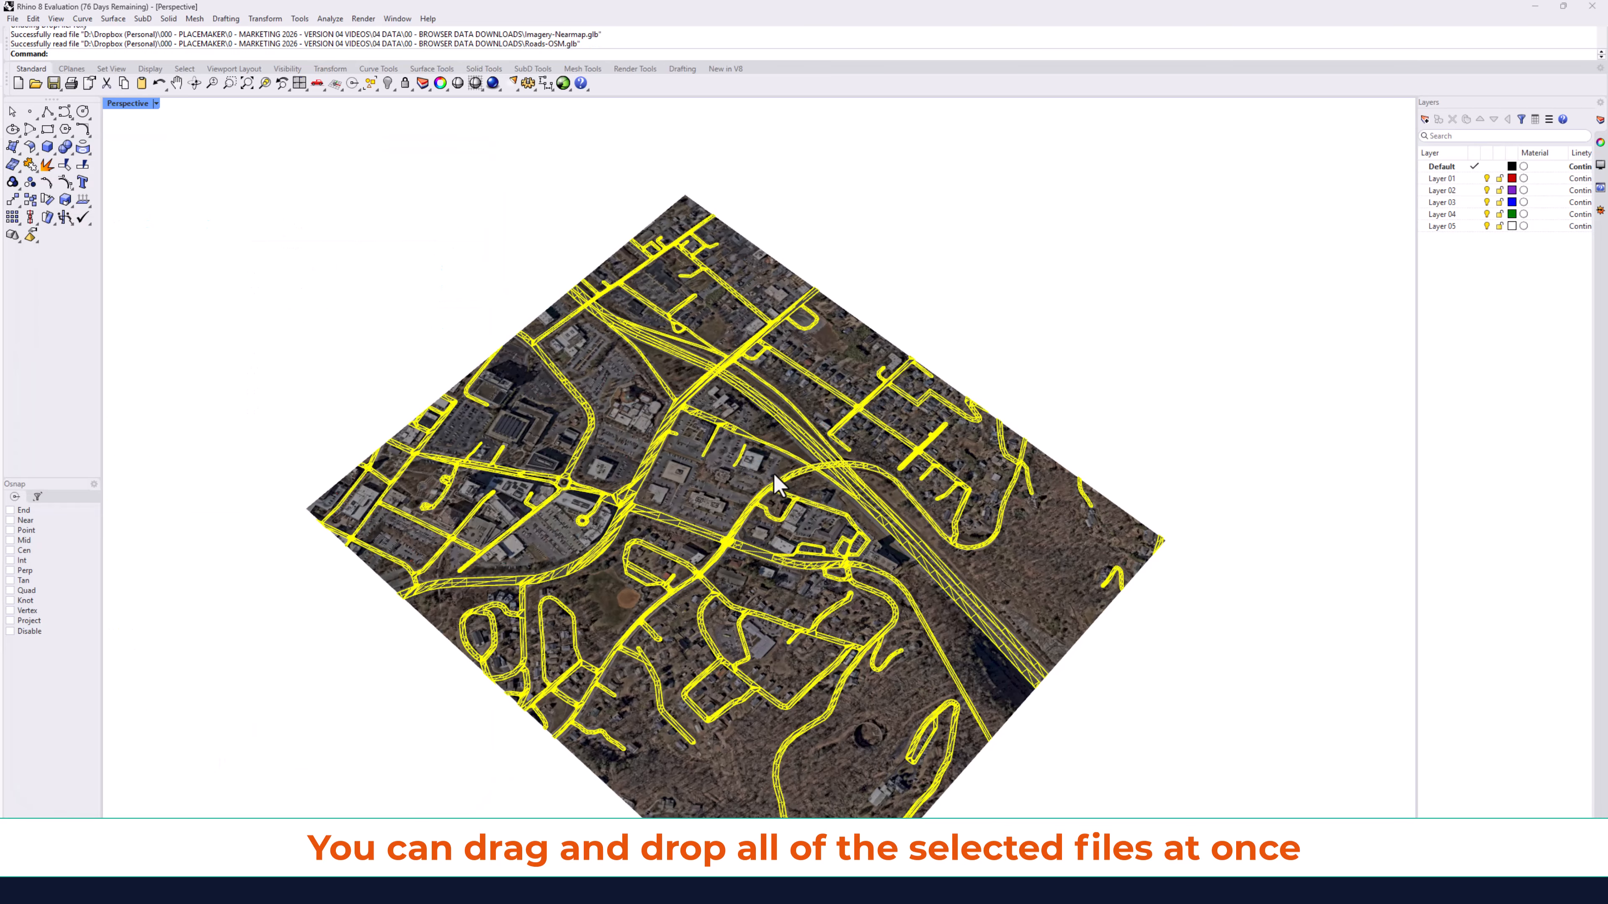
Set the Perspective viewport to Rendered display mode.
key(ctrl+alt+r)
scroll(633, 697, up, 5)
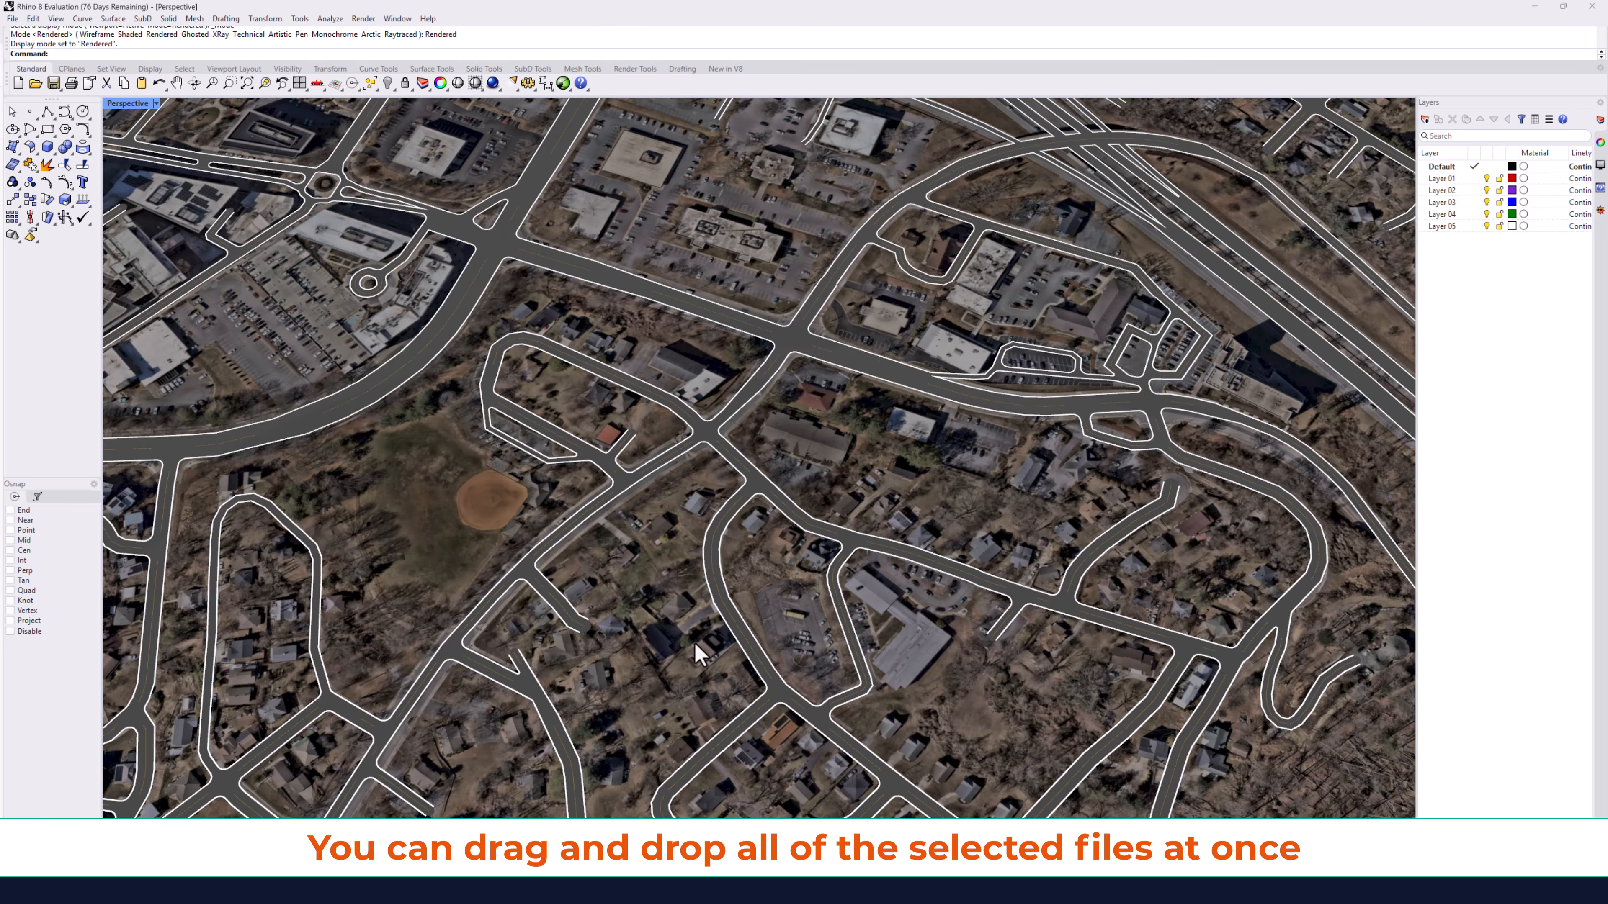
scroll(703, 631, down, 5)
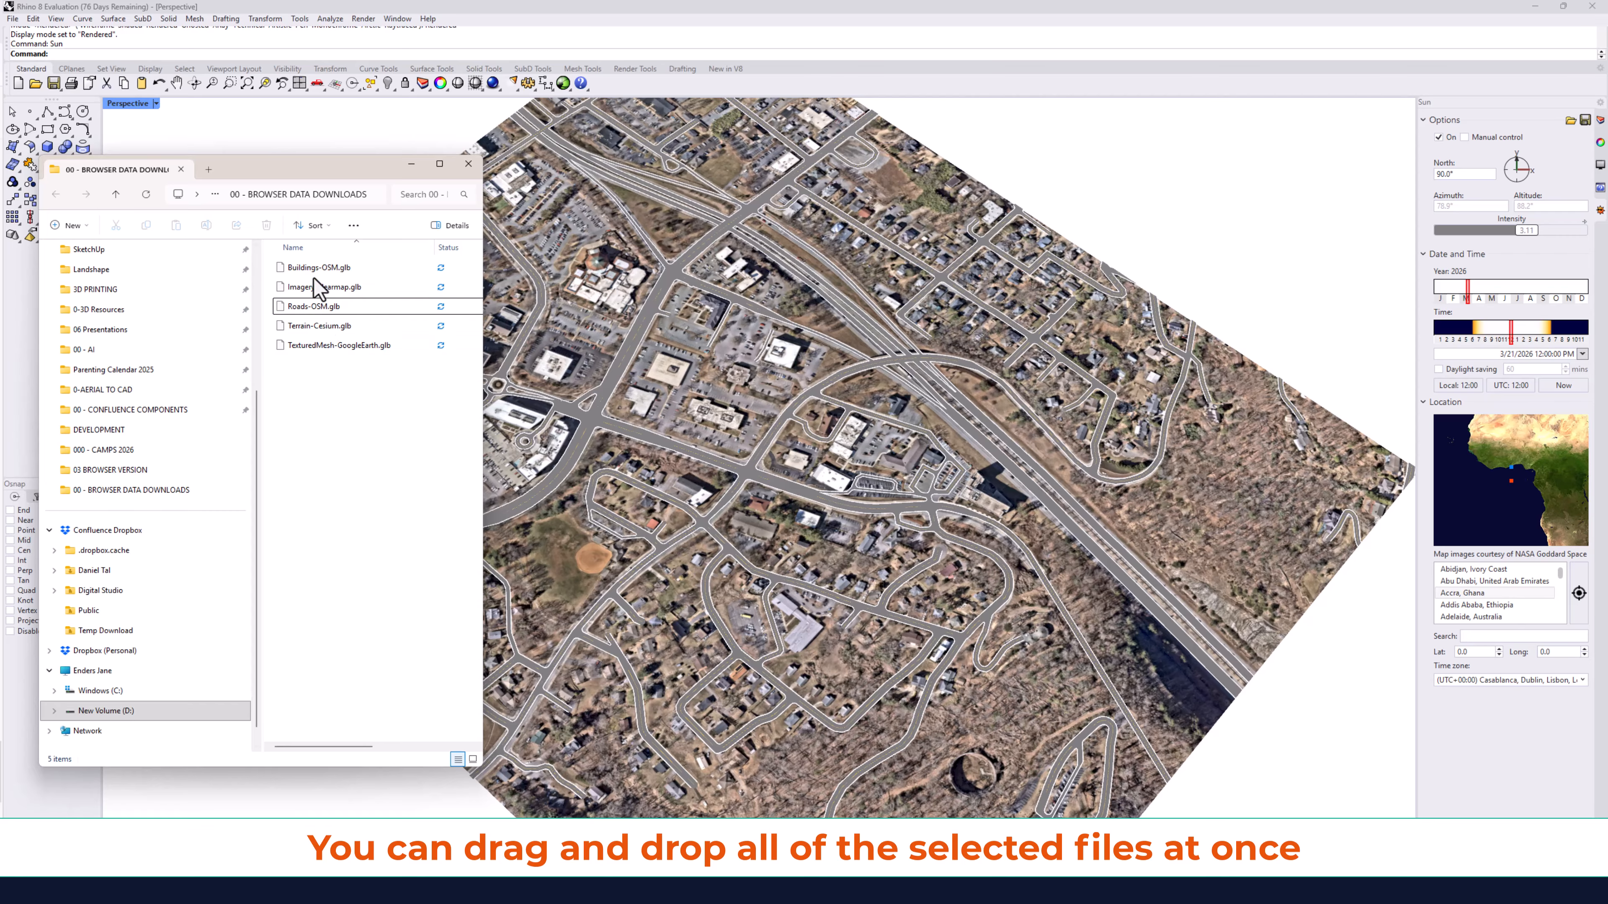
Import Buildings-OSM.glb from the downloads folder into the model and deselect it.
drag(309, 271, 783, 527)
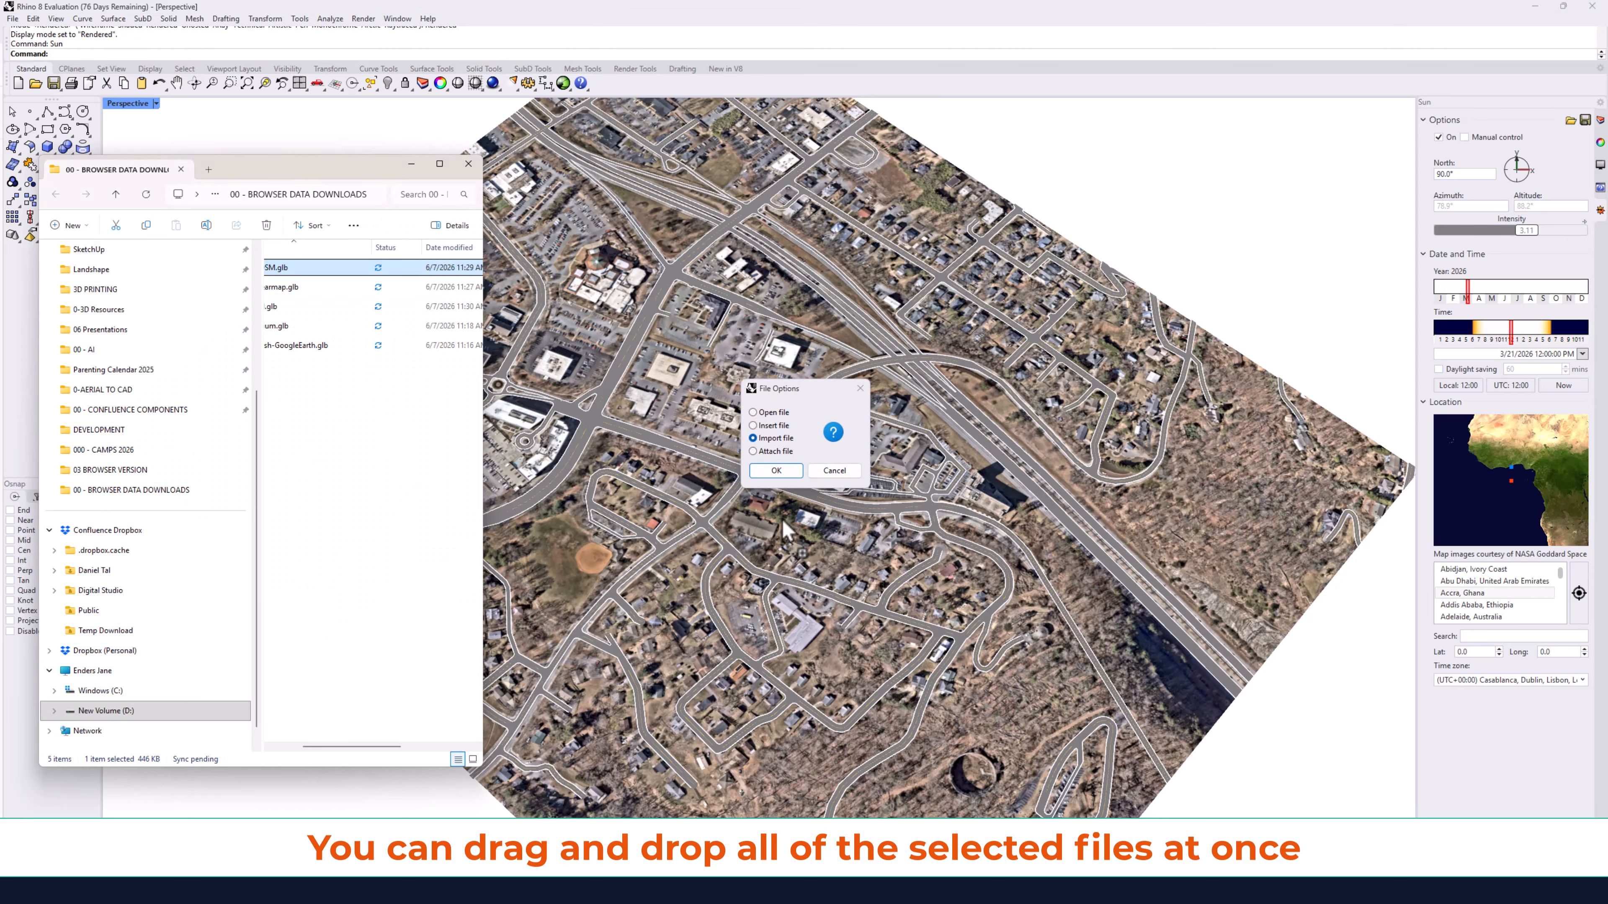
click(774, 471)
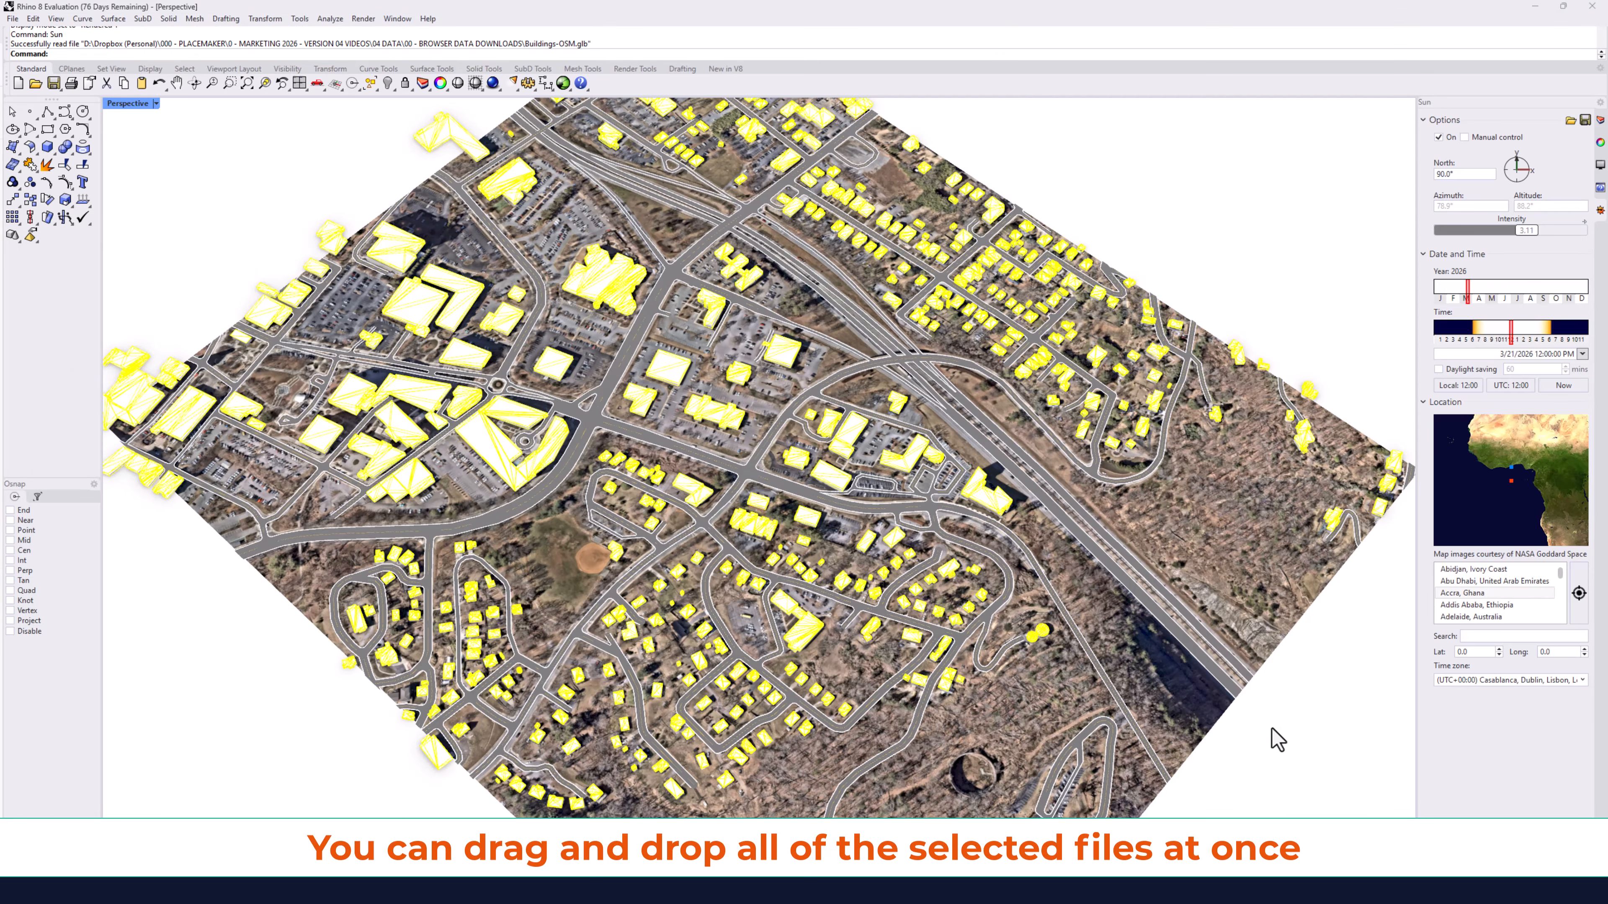
key(Escape)
Import TexturedMesh-GoogleEarth.glb from the downloads folder into the model and deselect it.
right_drag(1257, 682, 785, 582)
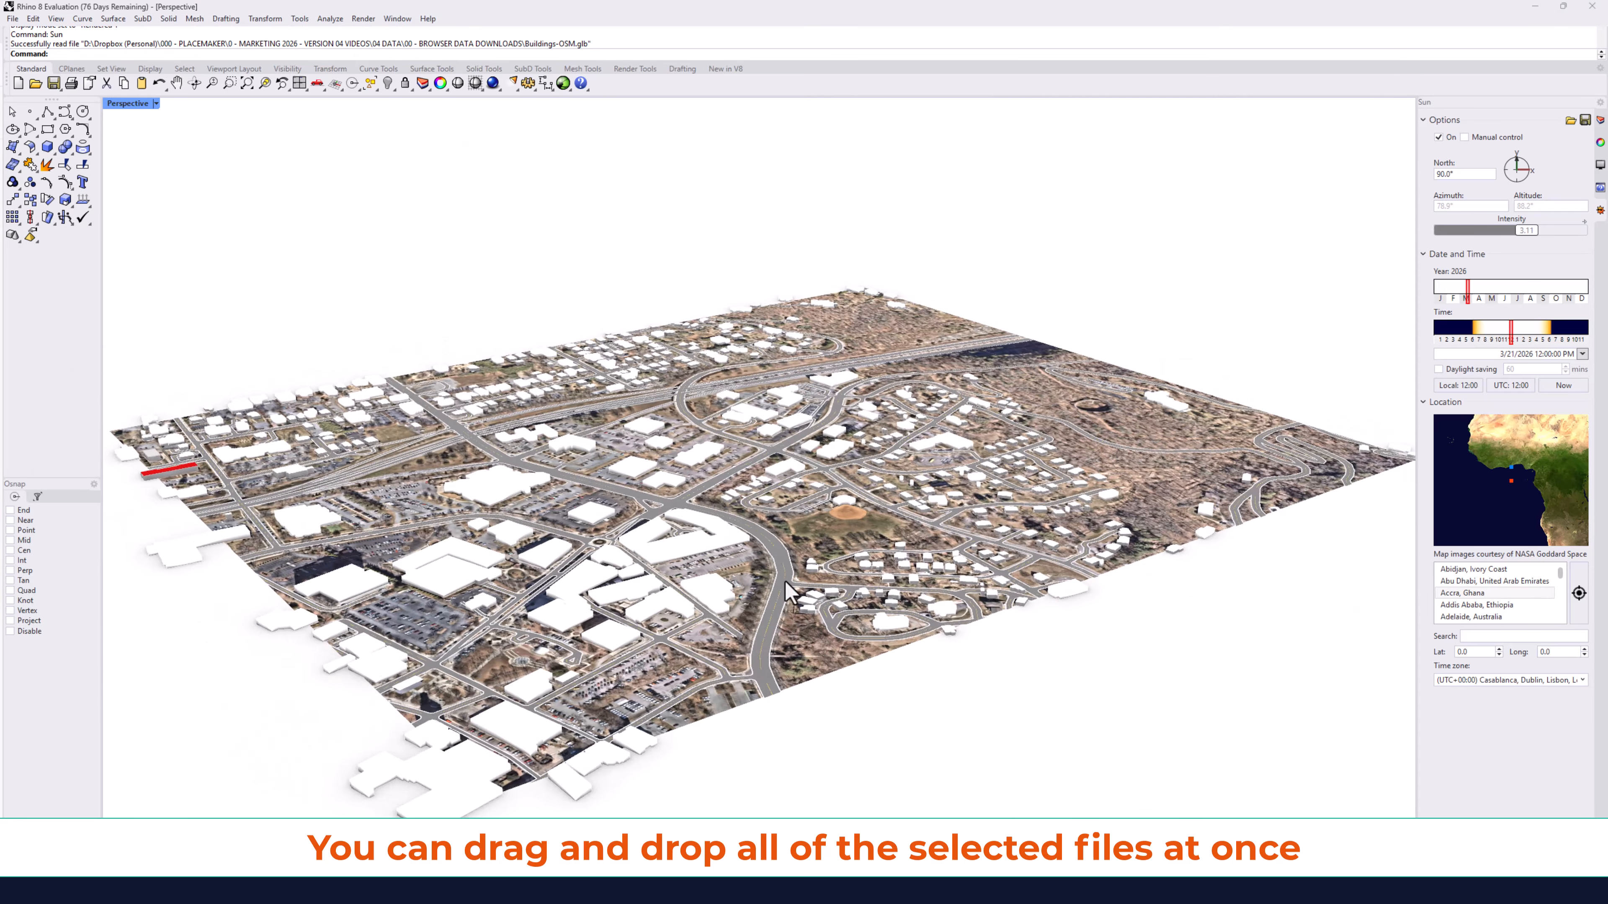
scroll(676, 571, up, 7)
right_drag(736, 511, 545, 576)
scroll(651, 549, down, 6)
scroll(650, 549, down, 2)
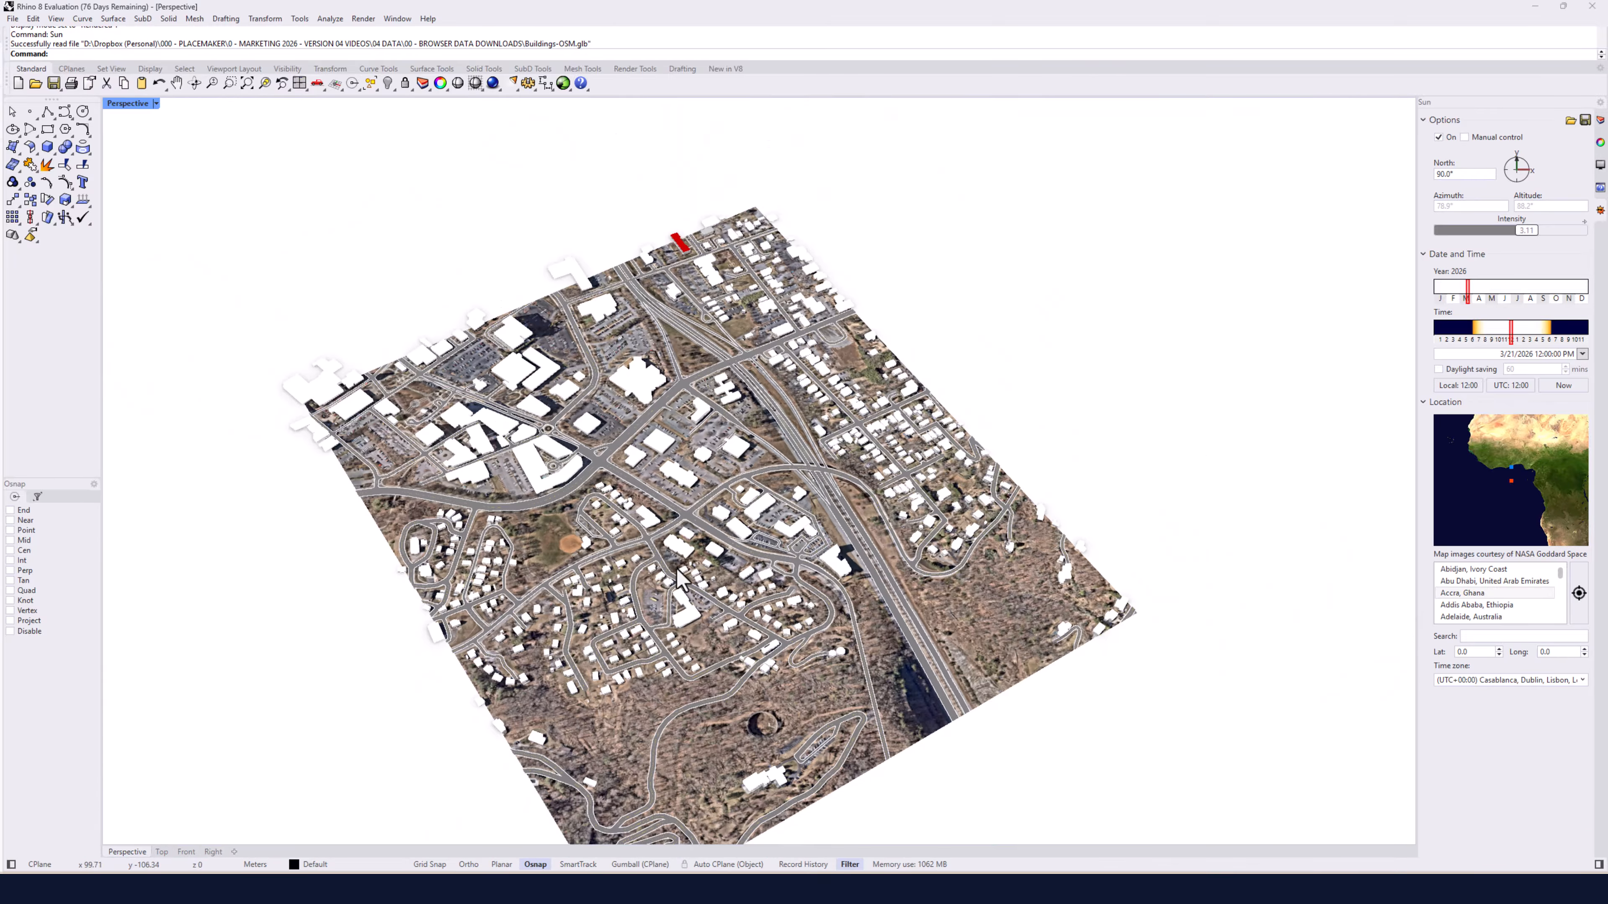
scroll(665, 560, down, 3)
key(alt+Tab)
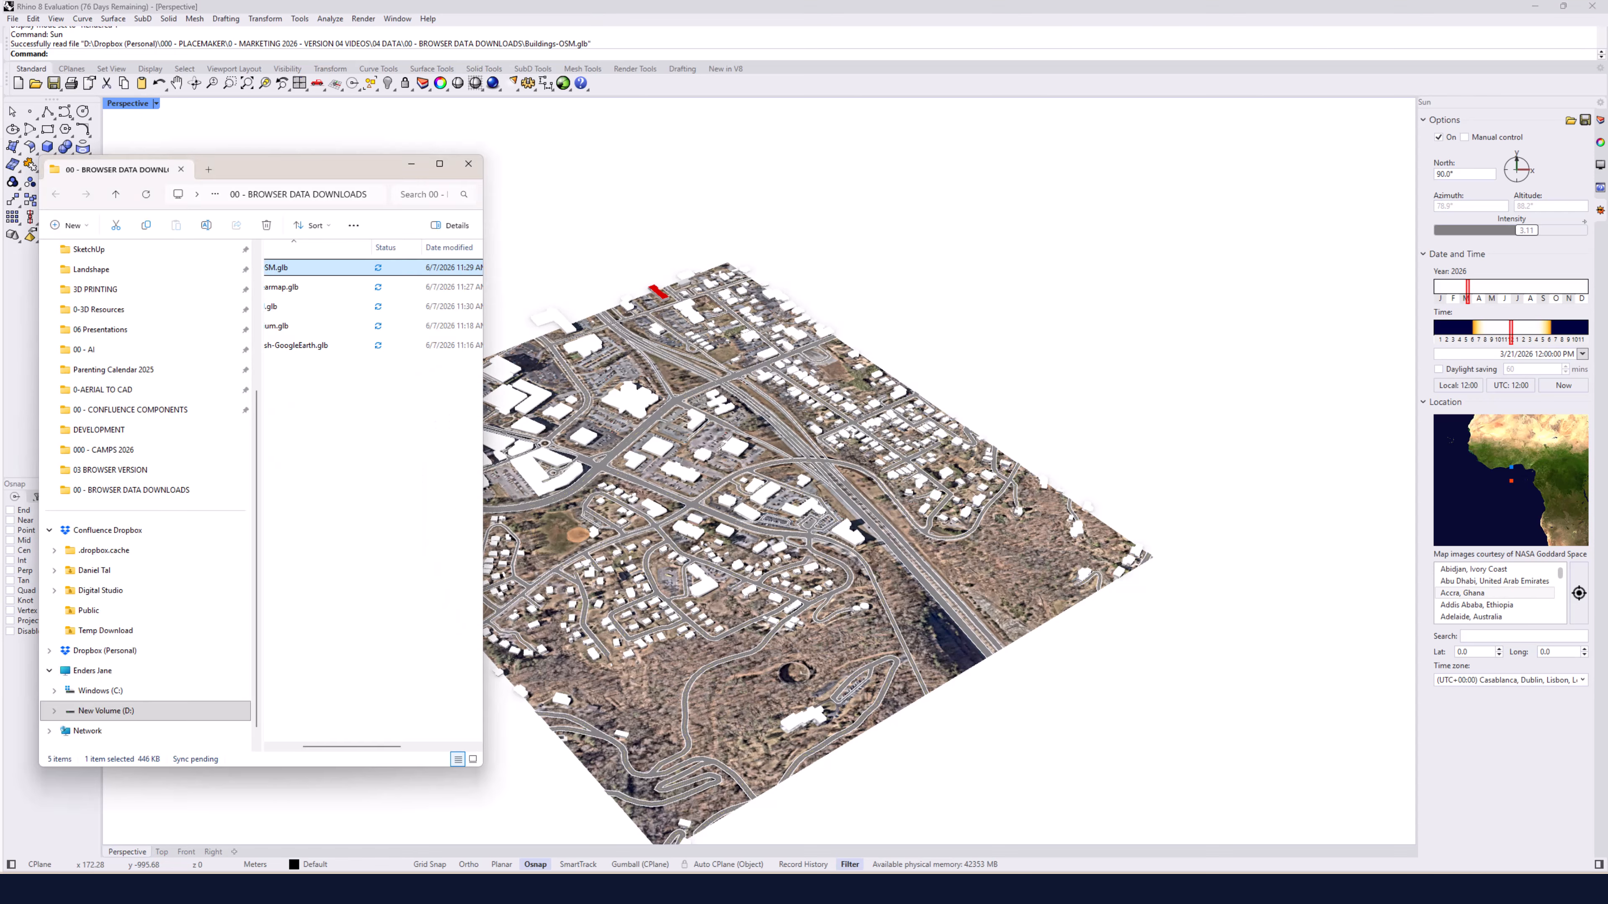
drag(369, 754, 340, 755)
drag(379, 345, 762, 482)
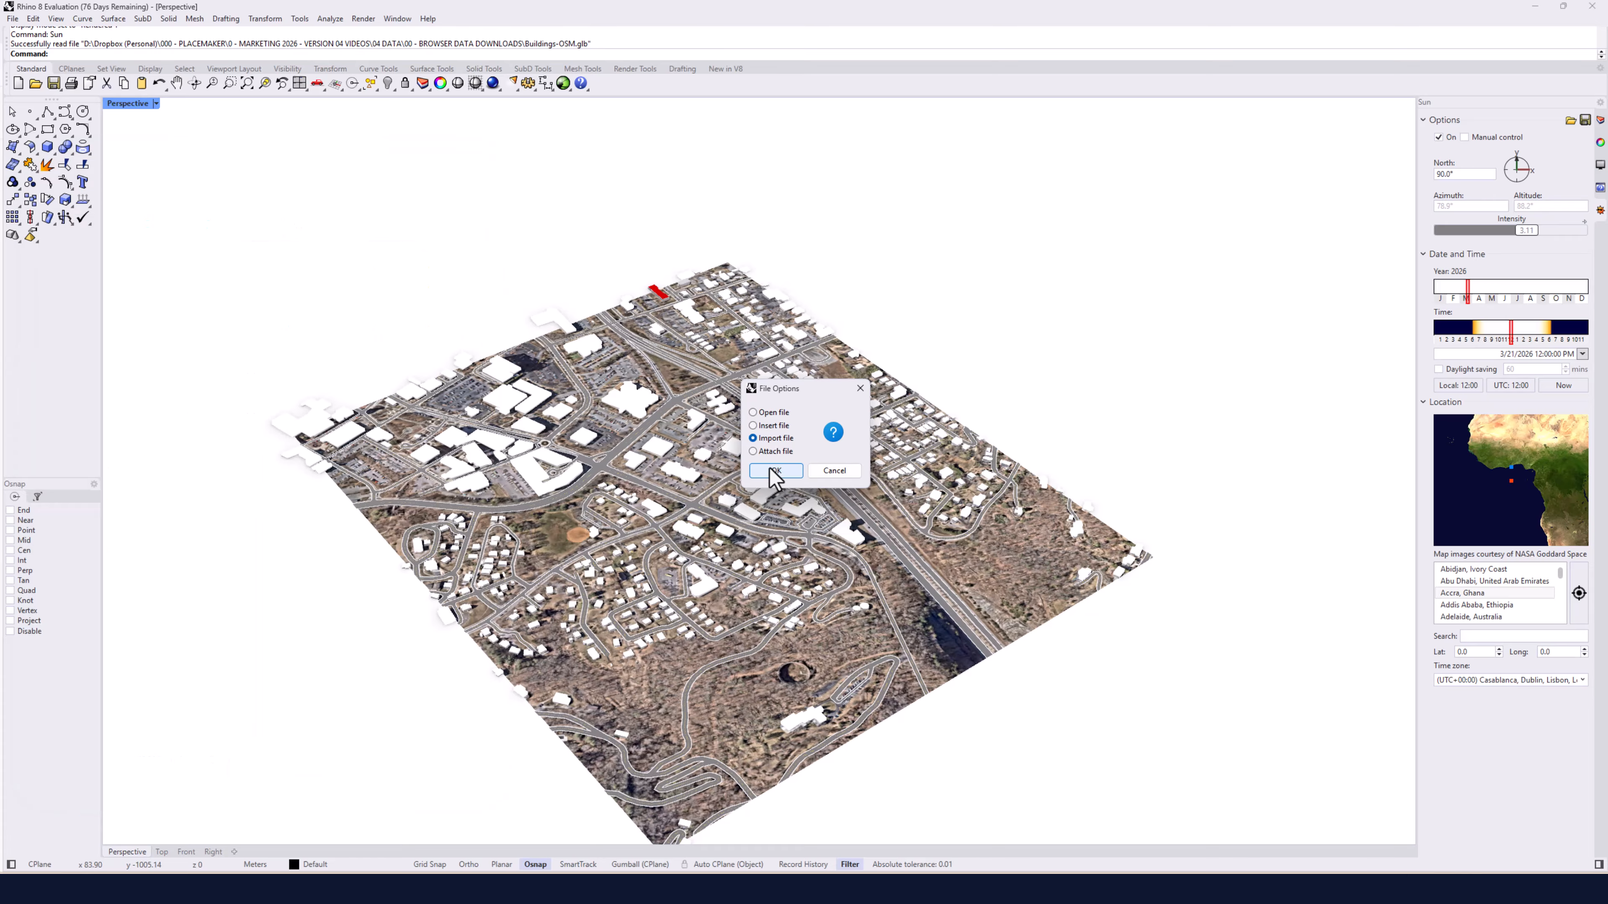
click(773, 470)
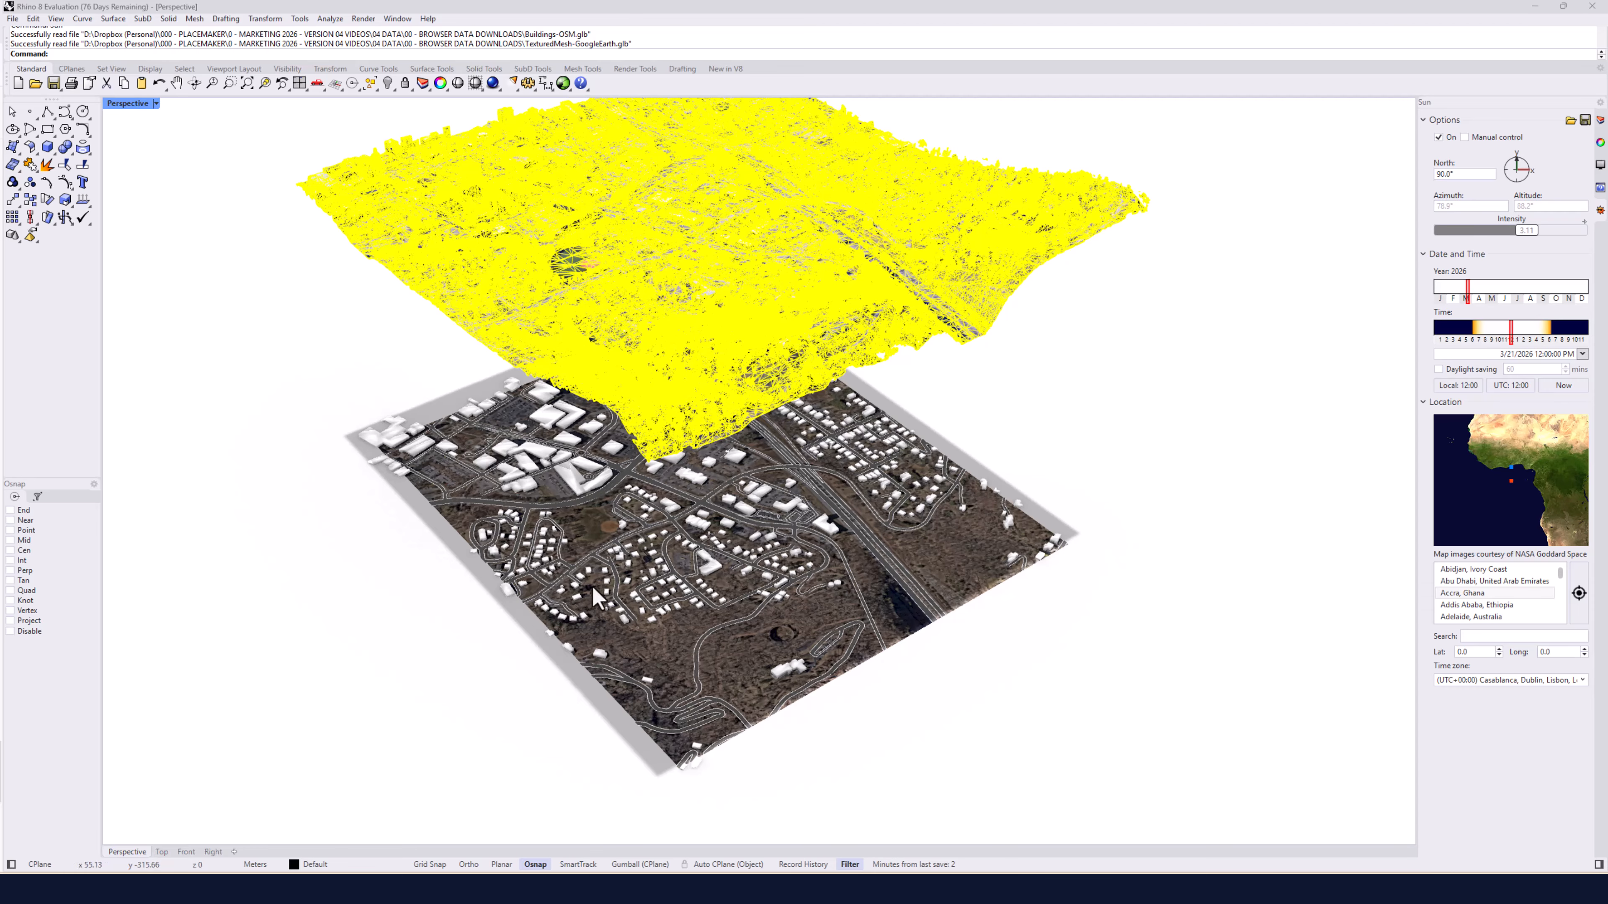
click(346, 476)
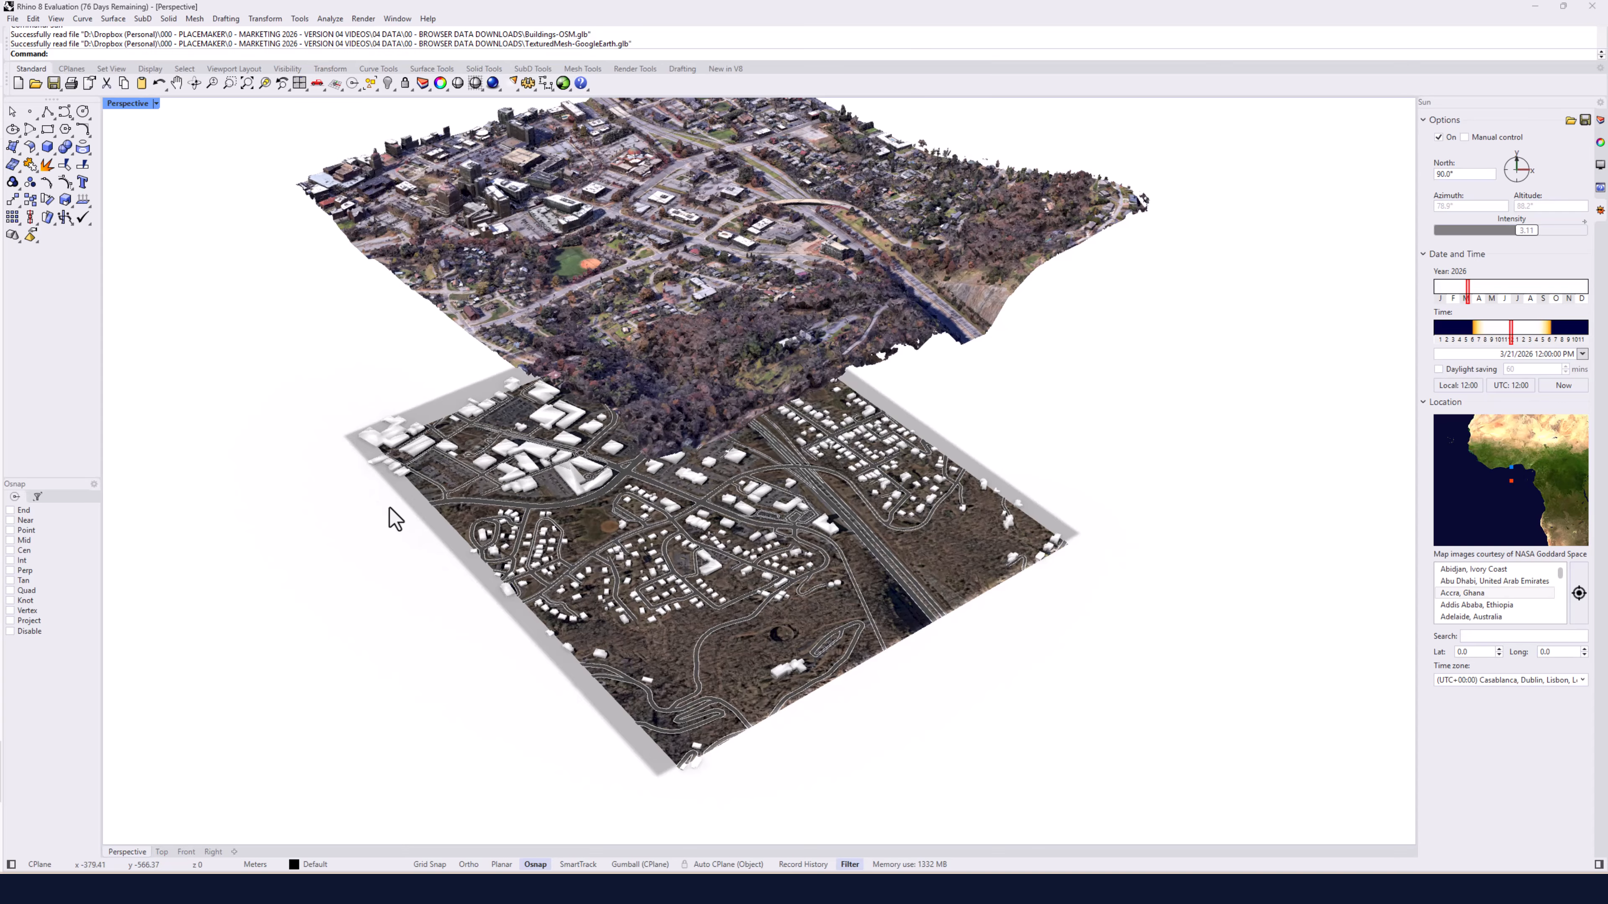
Examine the imported Google 3D mesh up close in the Perspective viewport.
right_drag(387, 521, 761, 315)
scroll(775, 317, up, 5)
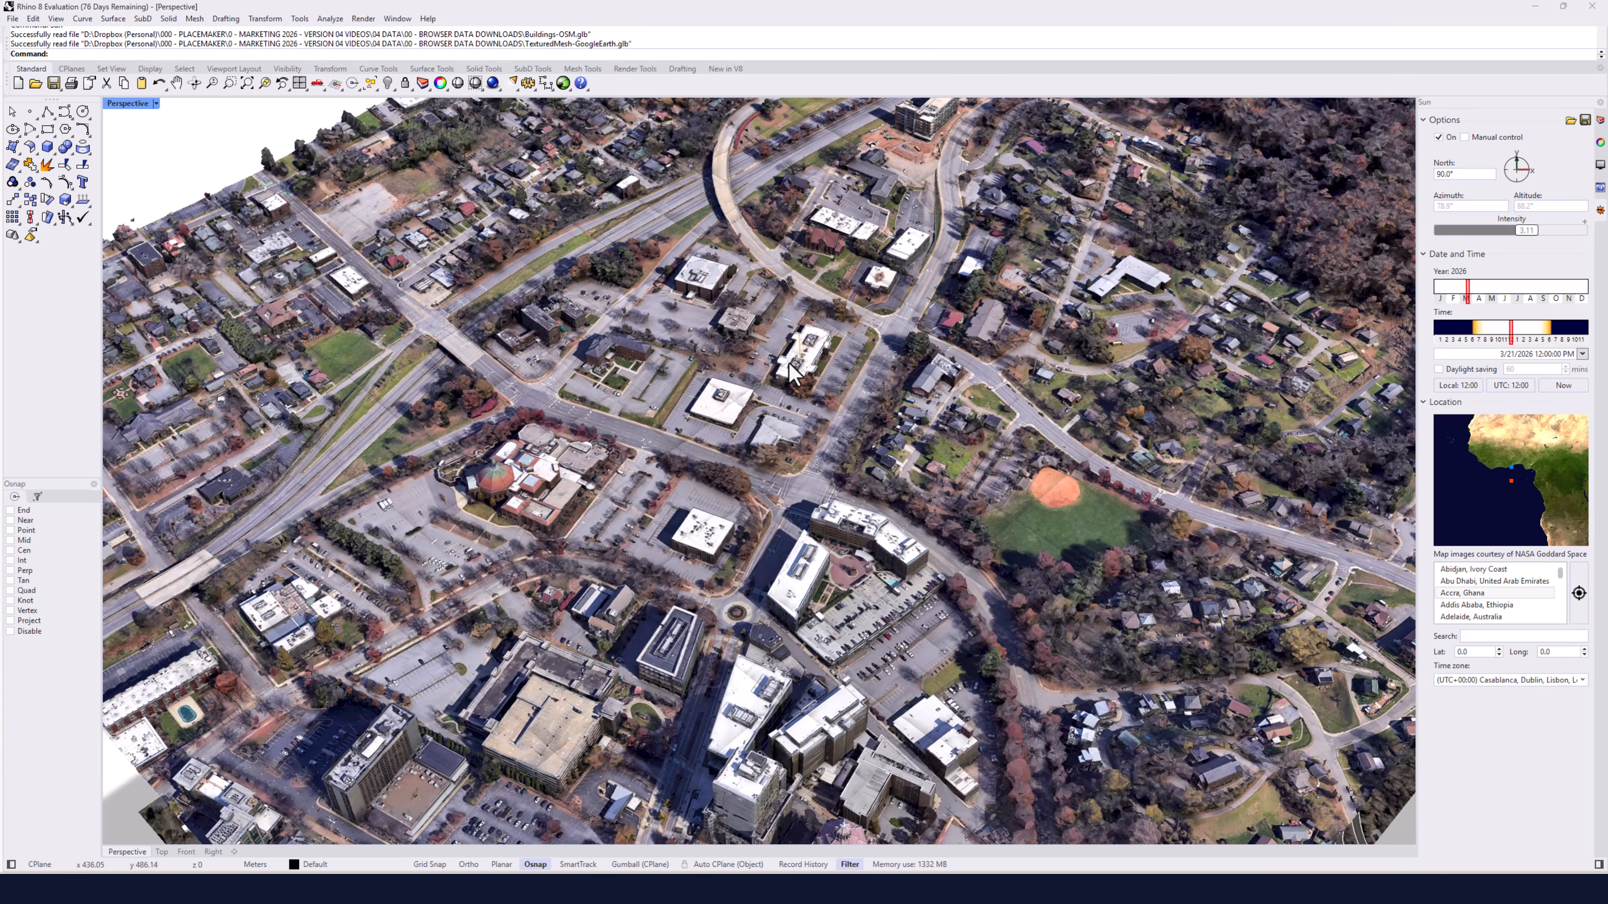
scroll(787, 365, down, 5)
right_drag(791, 393, 788, 437)
scroll(837, 405, up, 3)
shift+right_drag(788, 437, 749, 460)
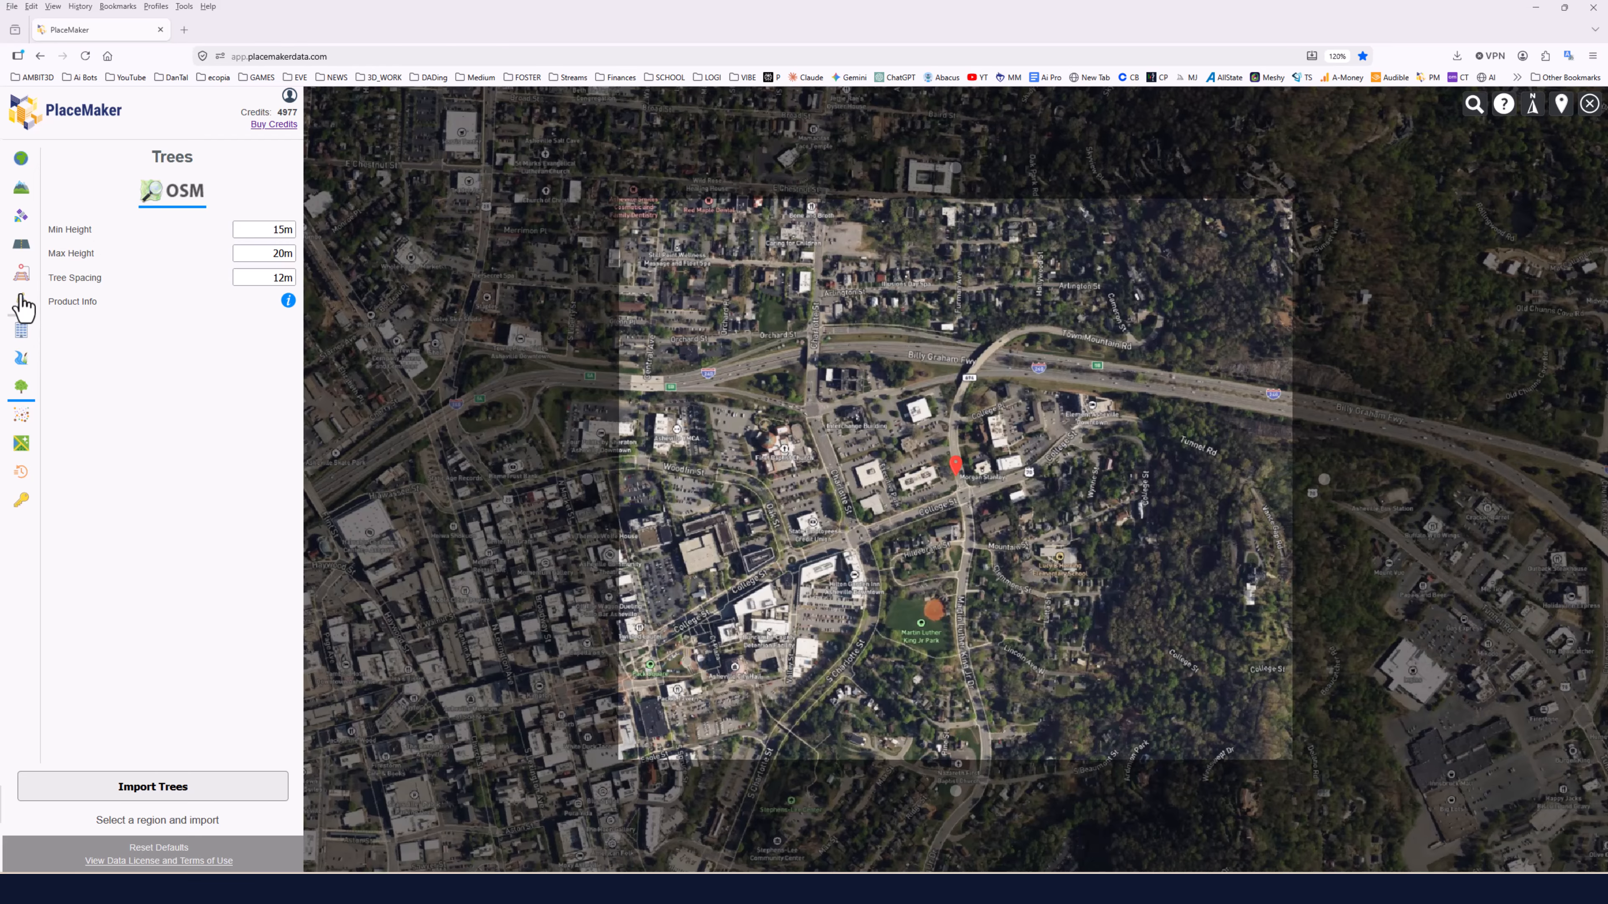
Switch to PlaceMaker and request an OSM paths import for the region, confirming the 10-credit order.
click(21, 301)
click(191, 792)
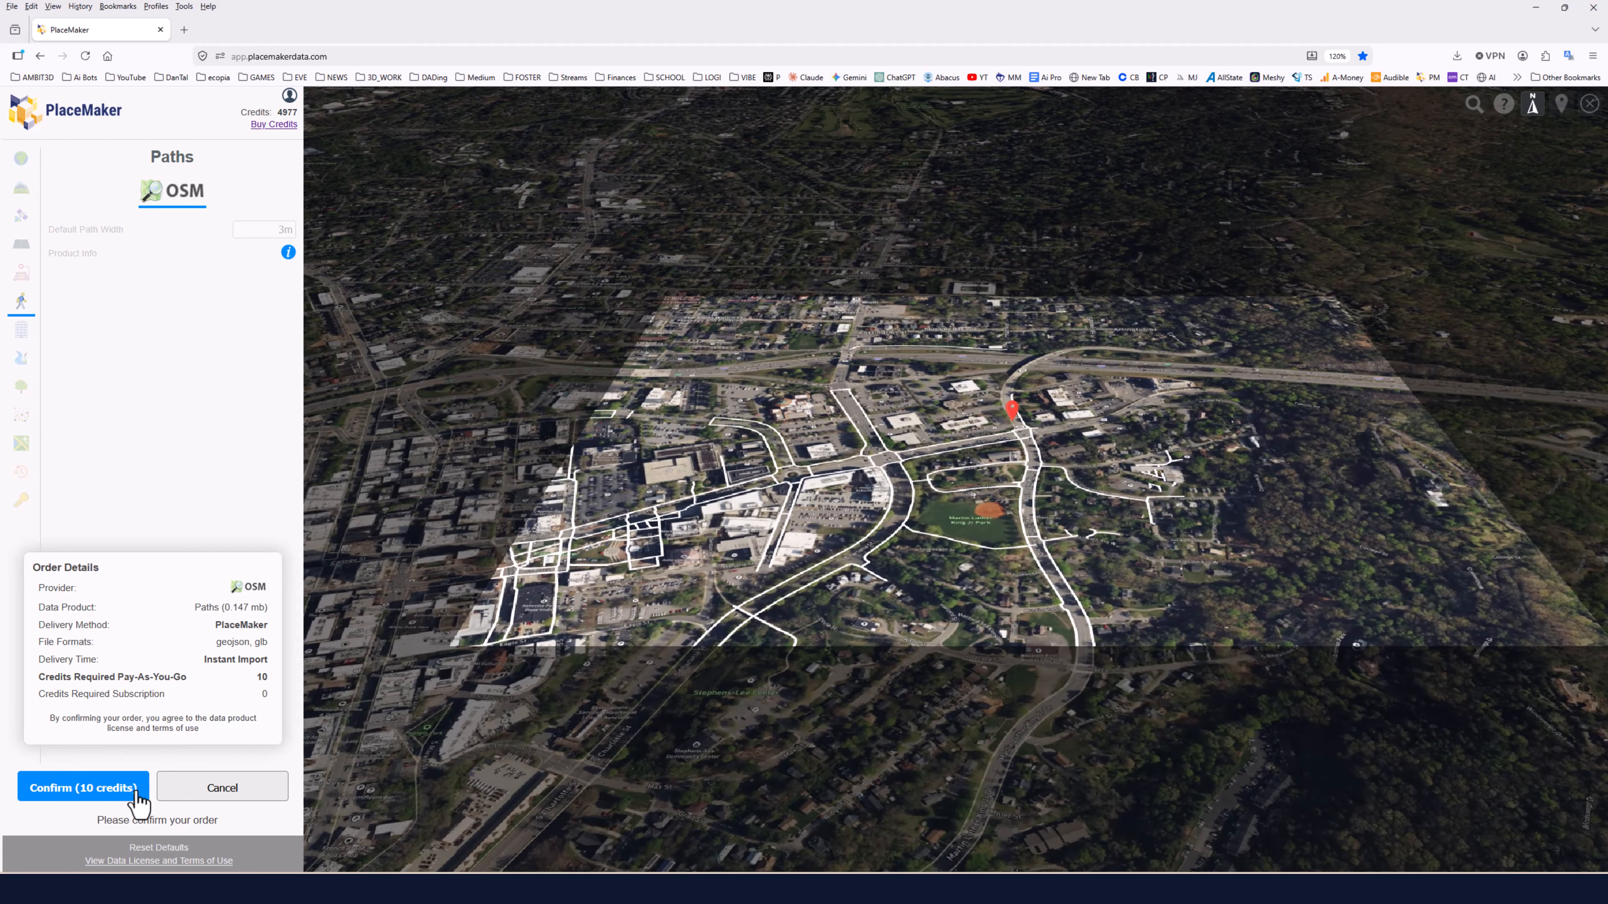
click(113, 791)
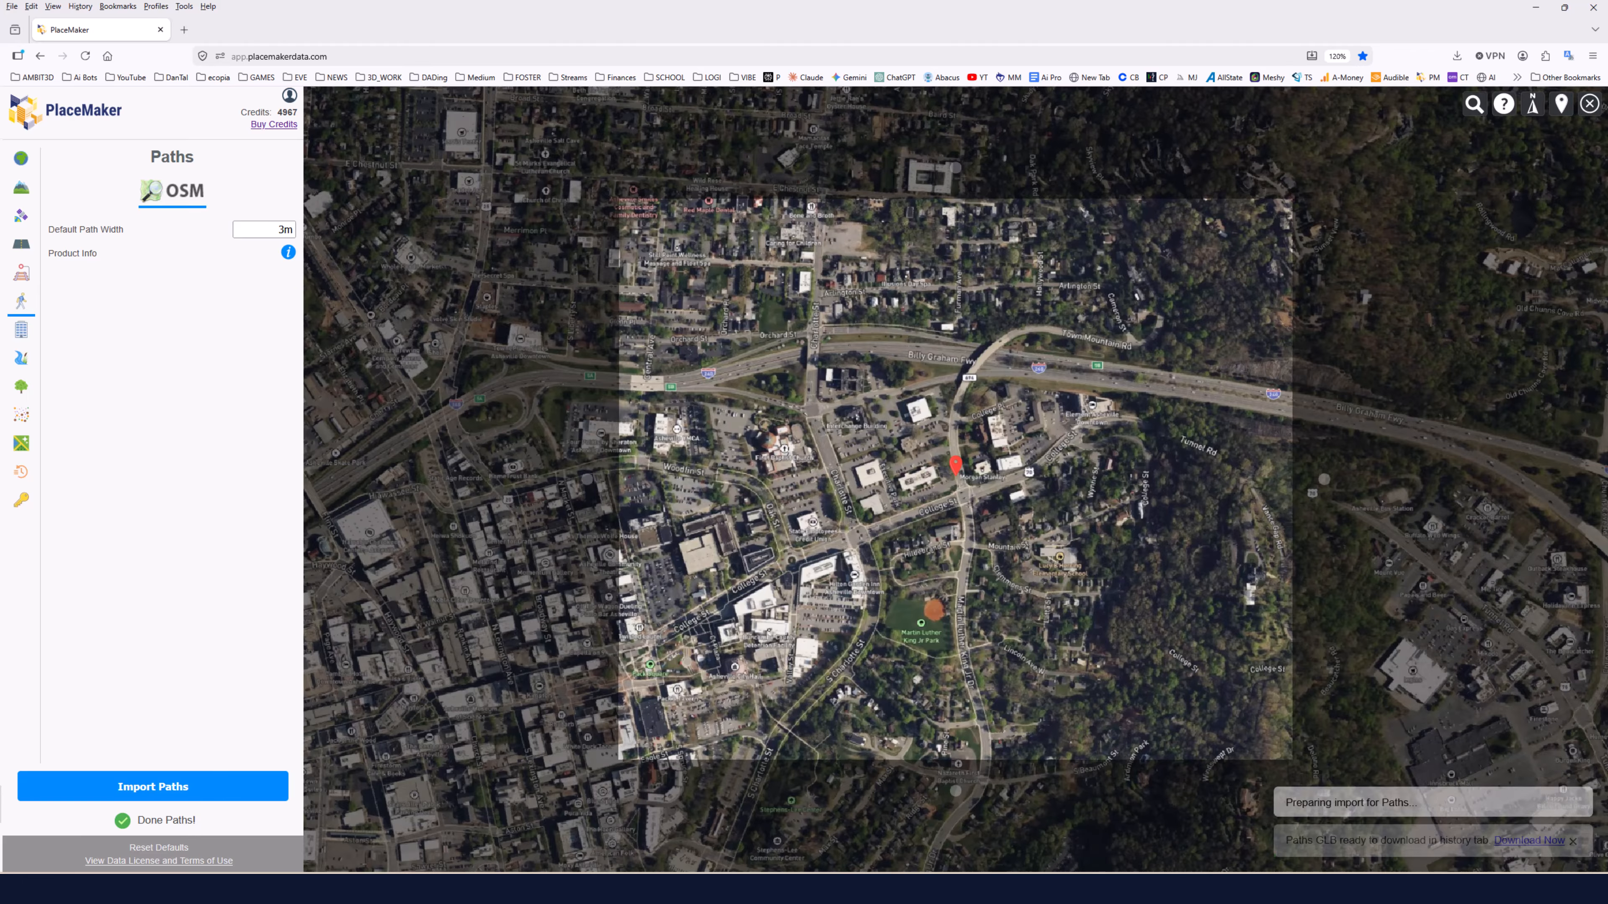
Try to import OSM rails and OSM water data for the selected region.
click(21, 272)
click(156, 790)
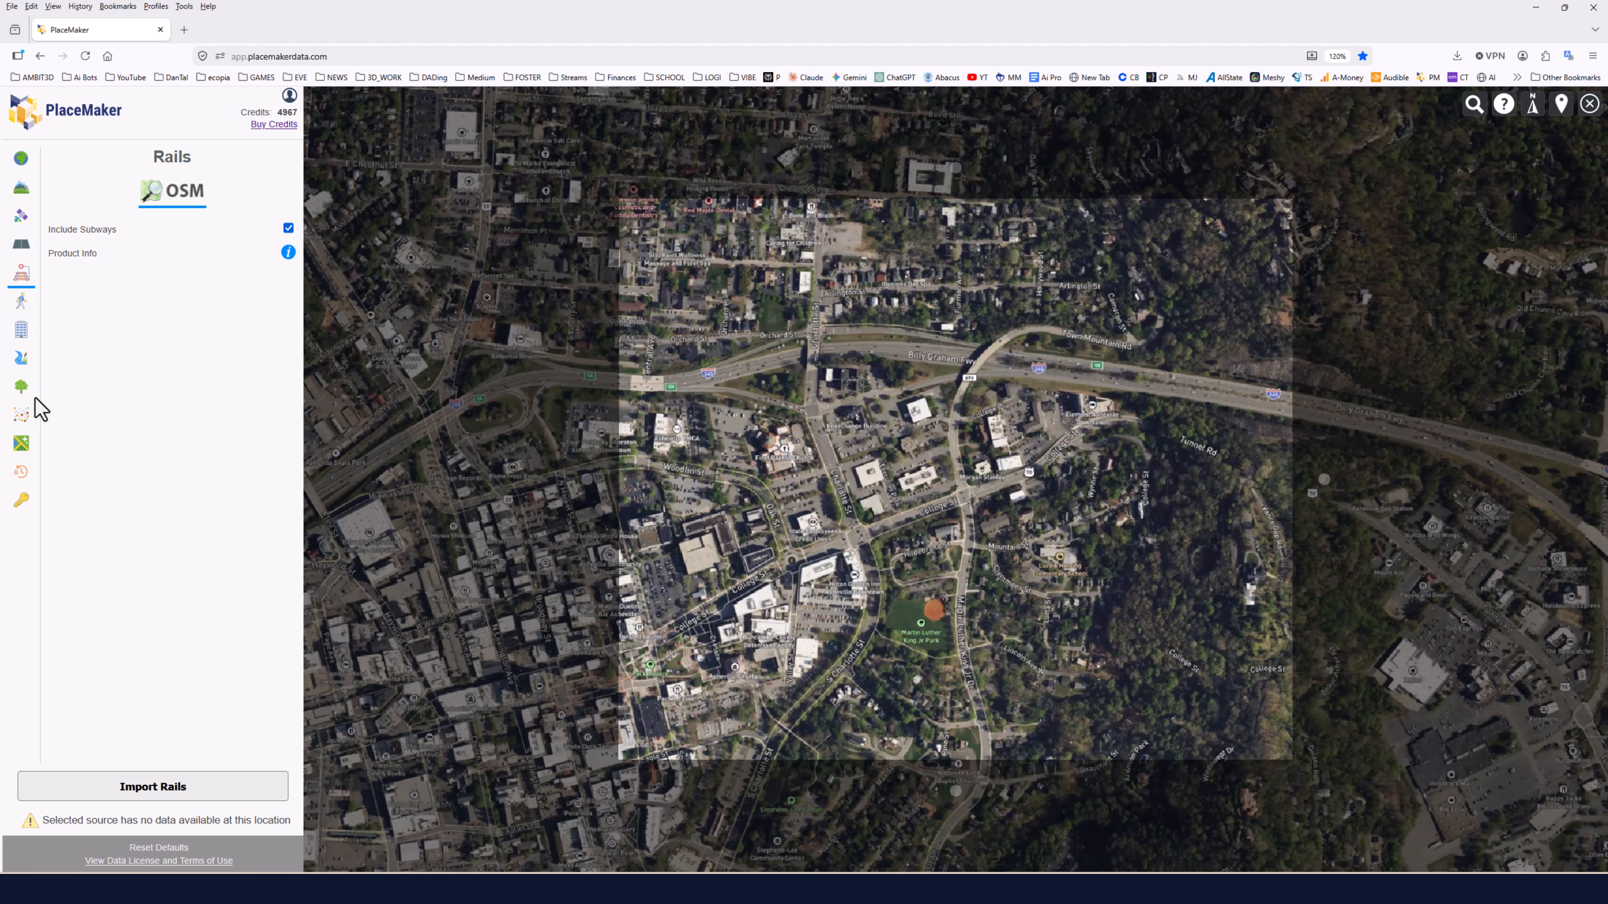
click(21, 358)
click(159, 792)
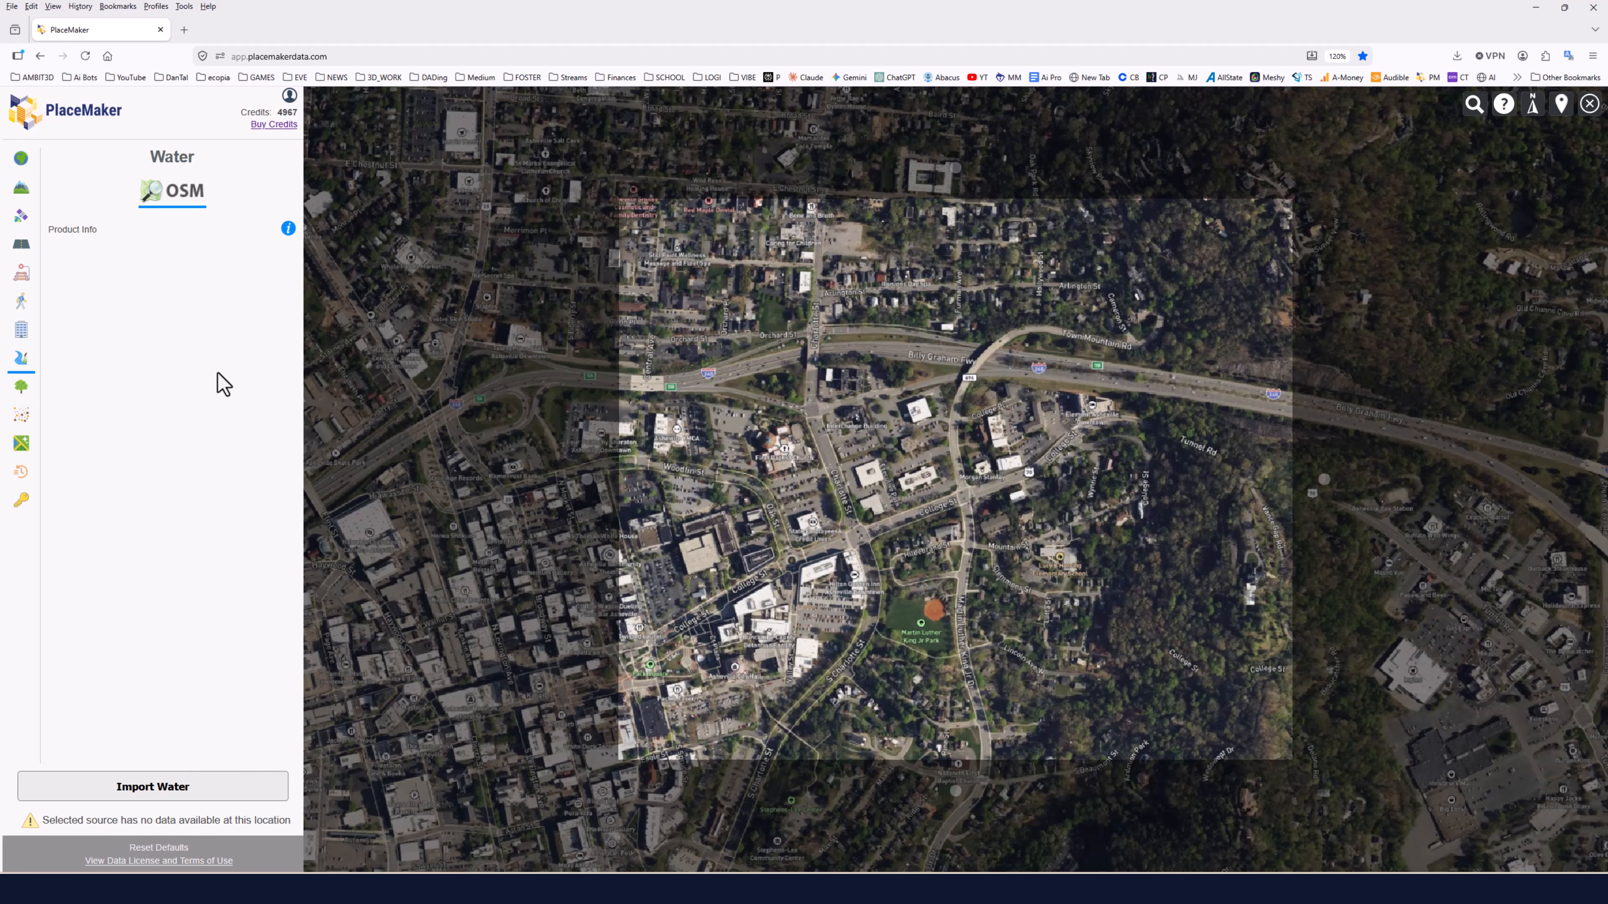
click(25, 389)
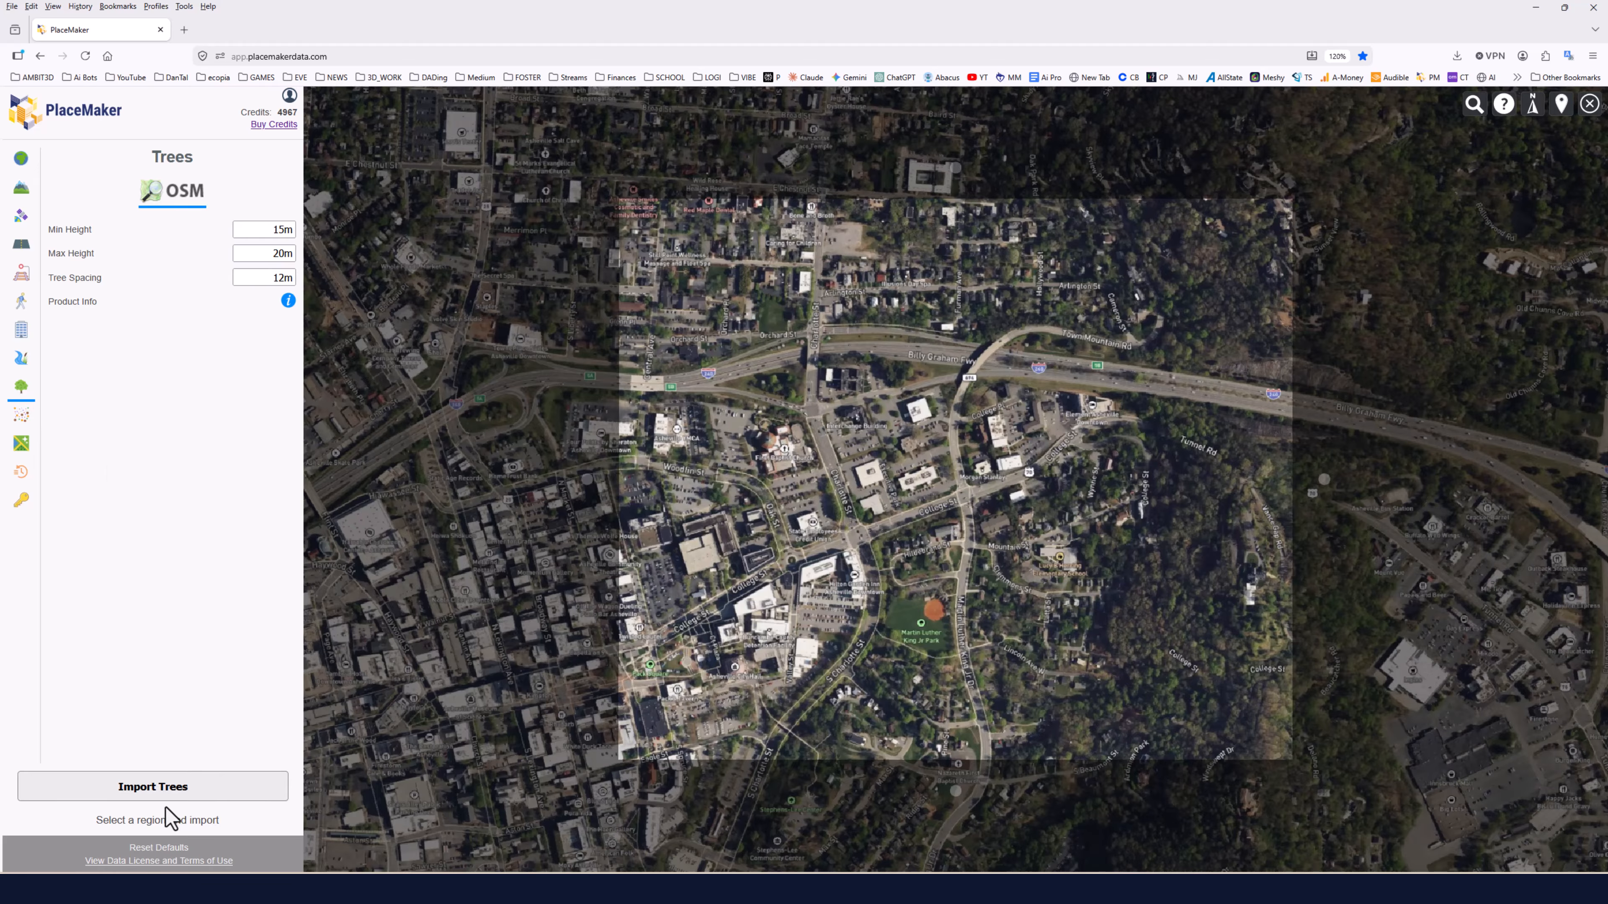
click(160, 786)
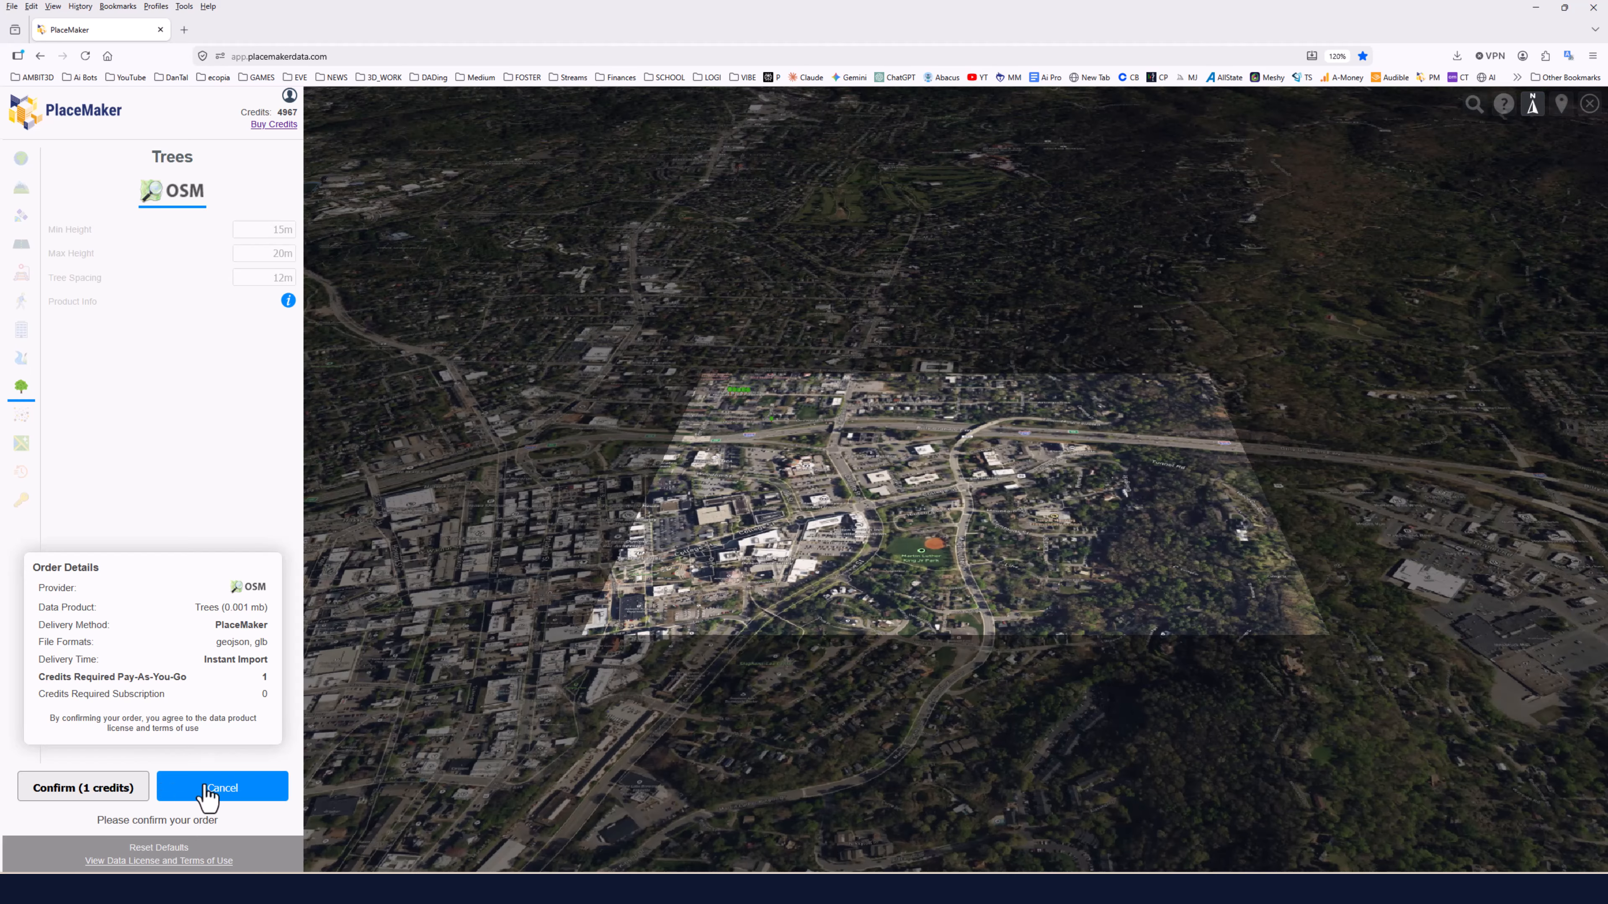
scroll(765, 386, up, 3)
scroll(765, 399, up, 5)
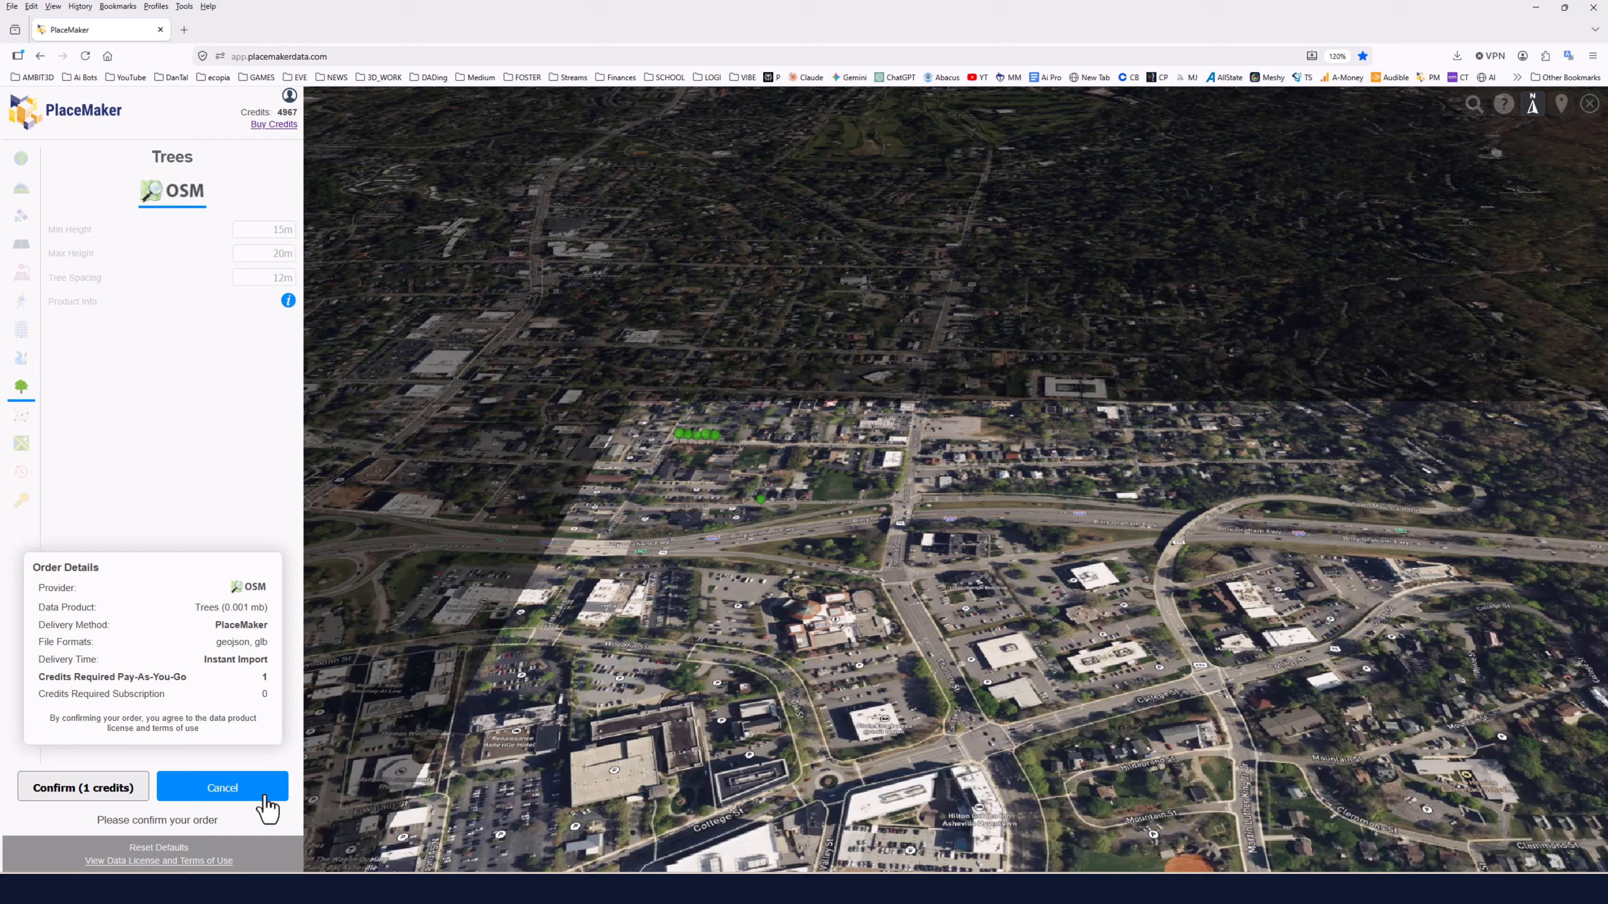
click(265, 793)
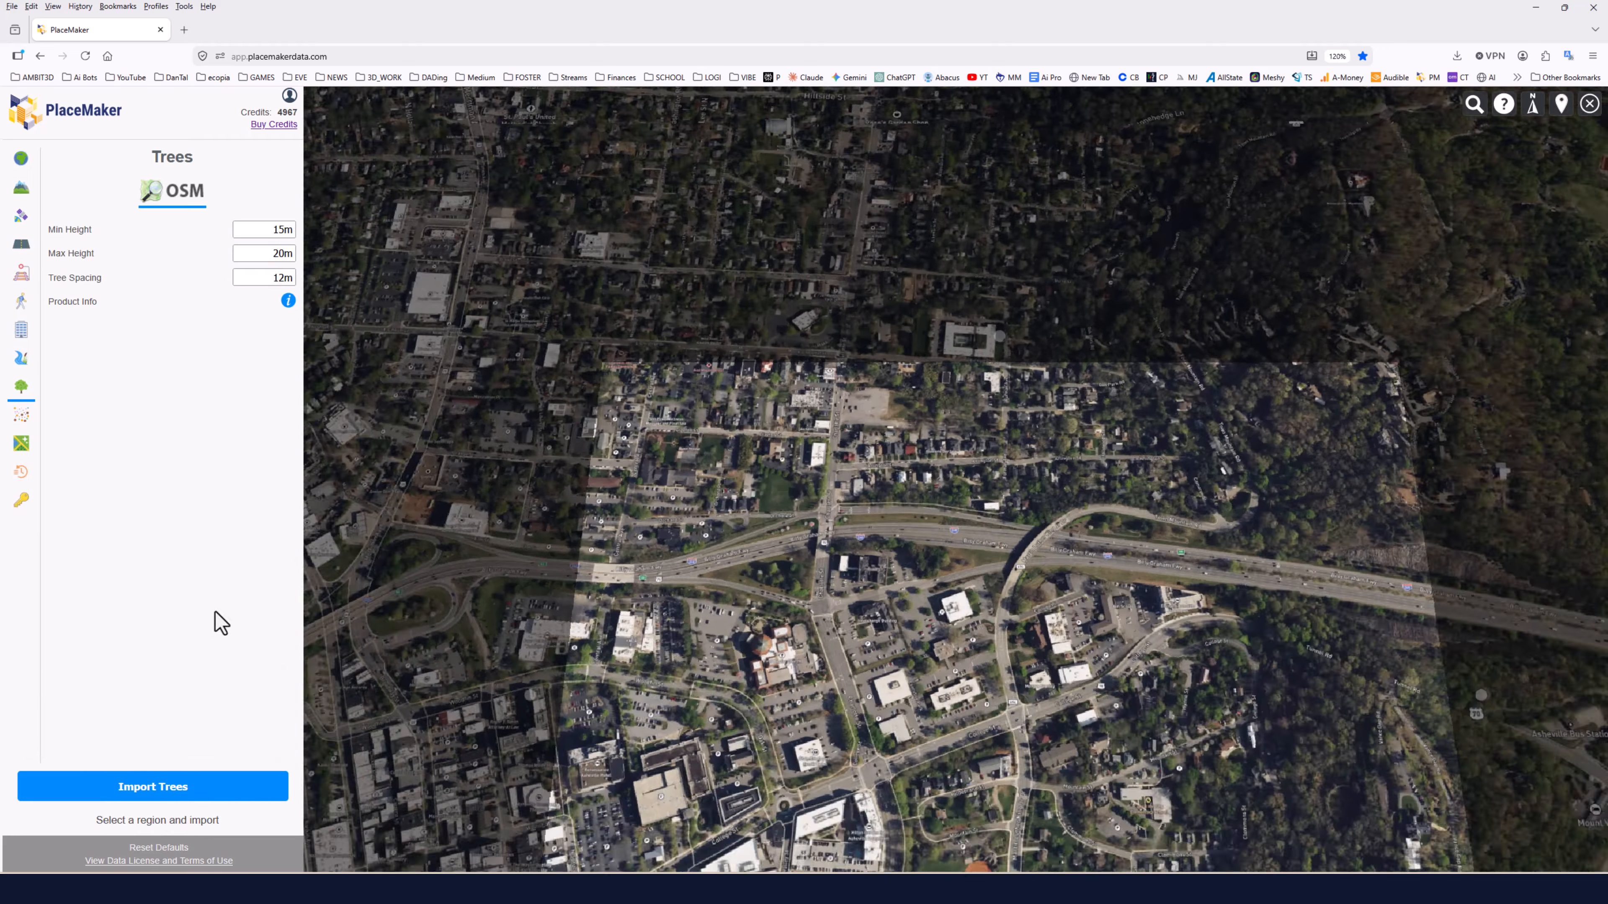
Order a Nearmap point cloud, shrinking the selection region to about 0.189 km² and confirming the 29-credit order.
click(21, 418)
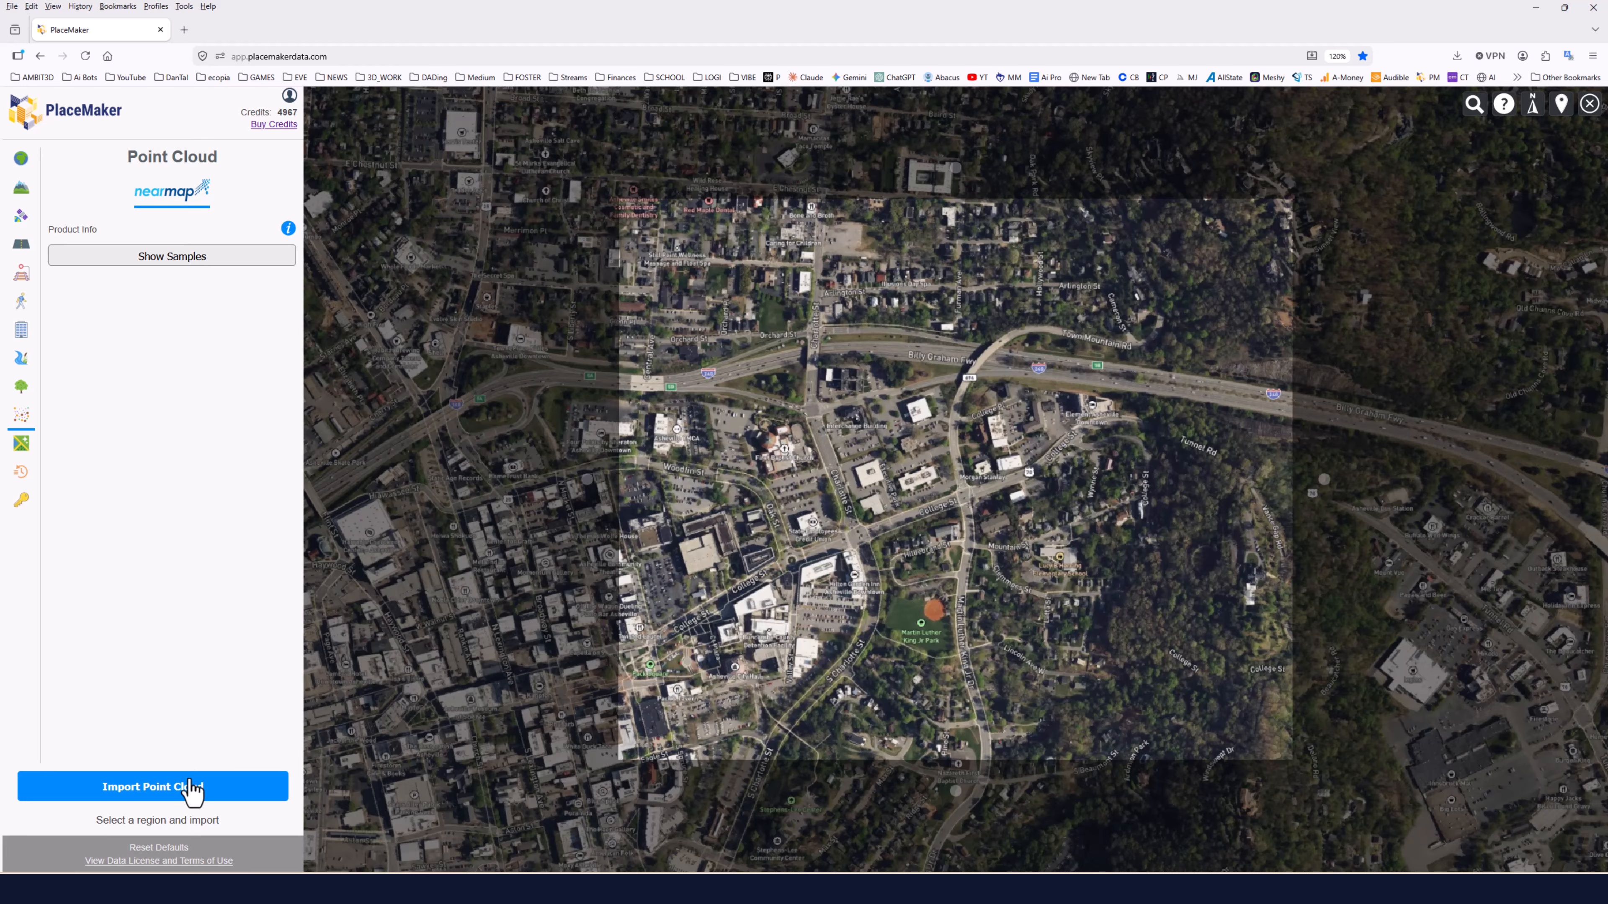
click(190, 786)
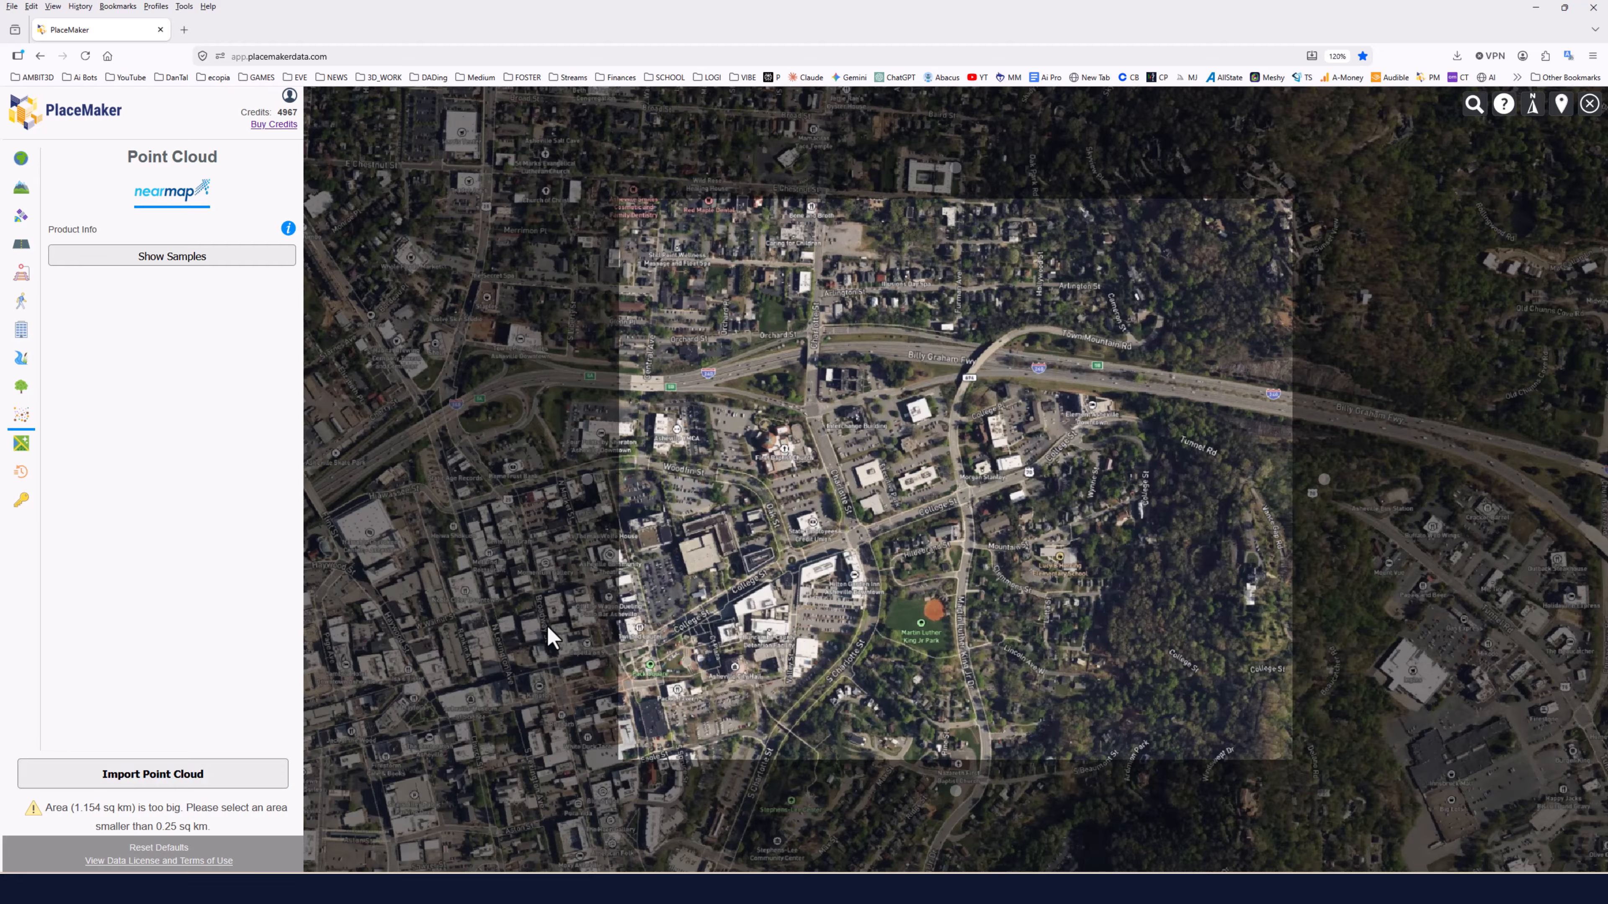
drag(955, 760, 955, 616)
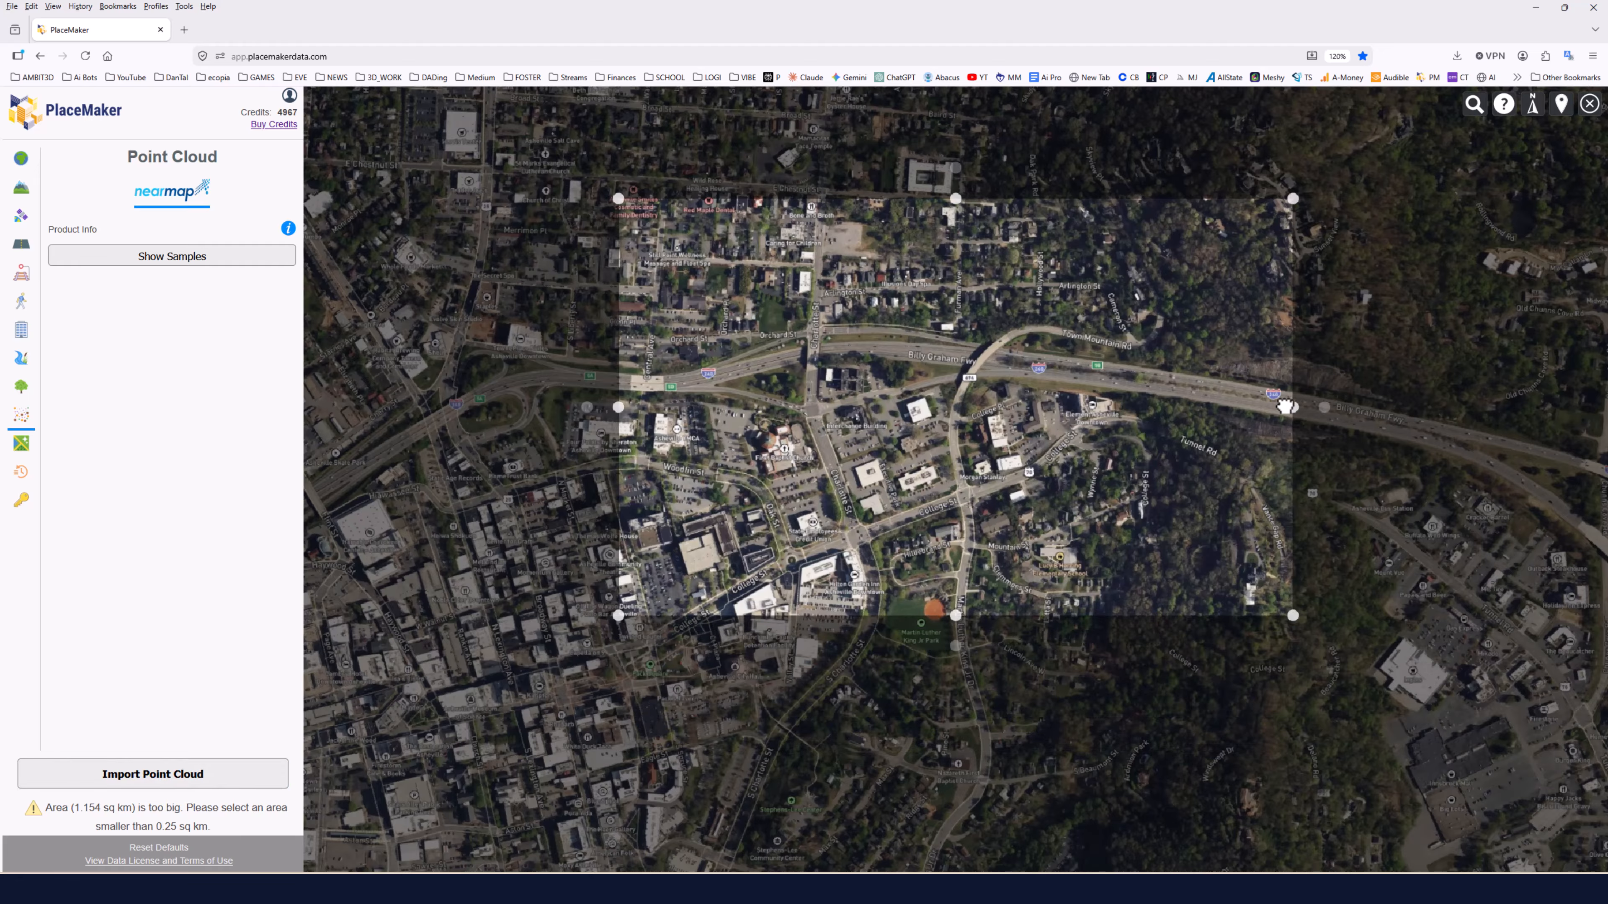
drag(1289, 406, 1143, 406)
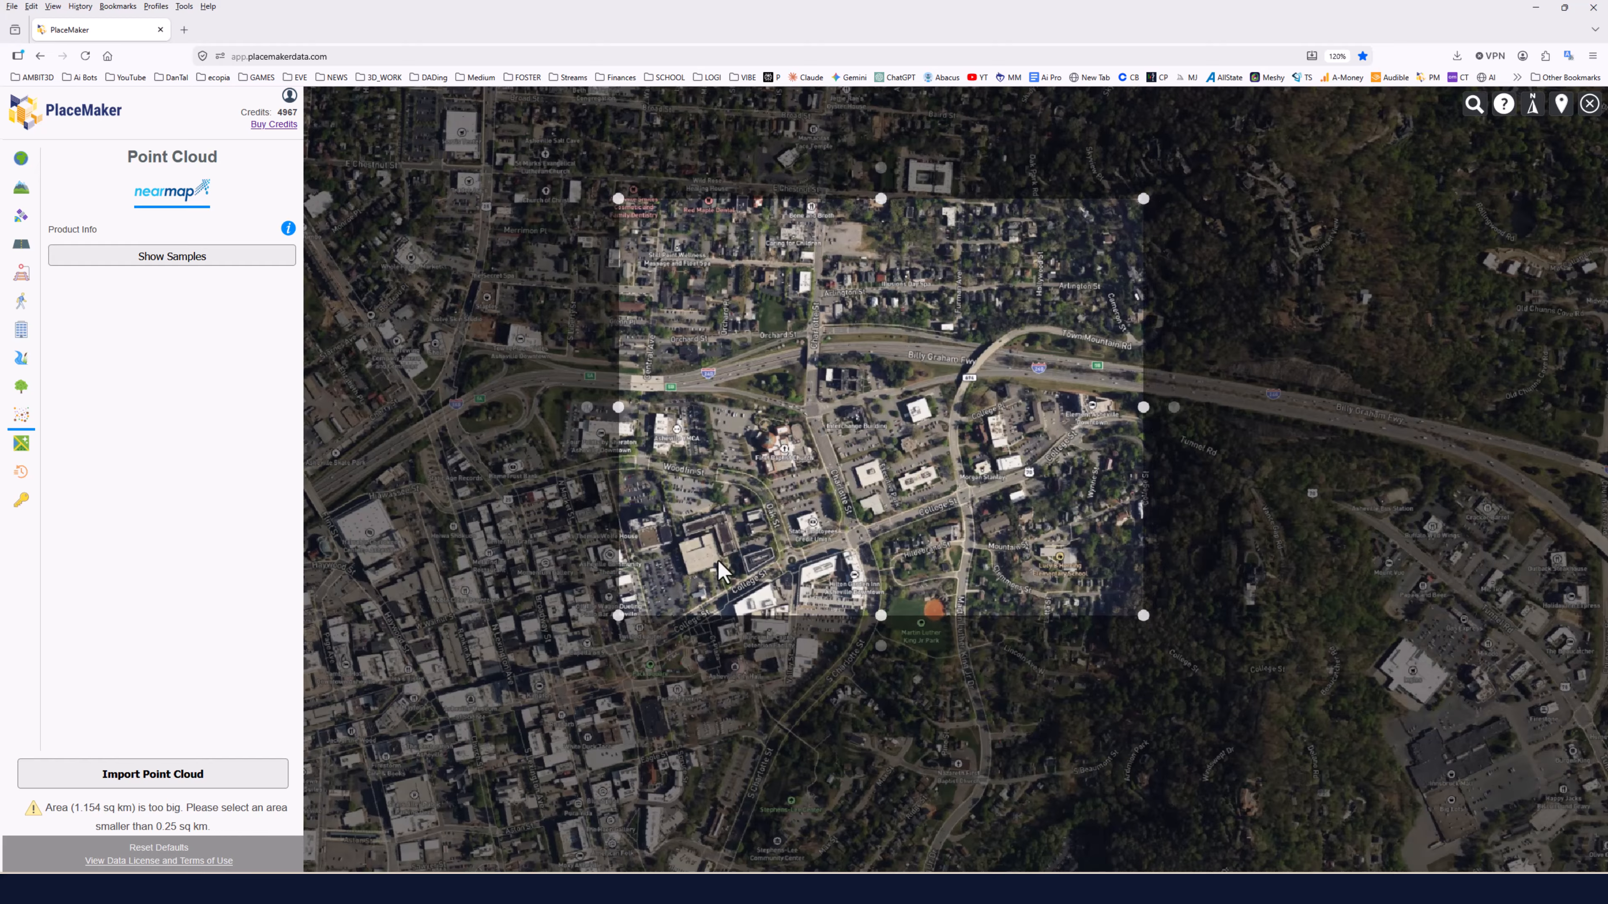
click(166, 779)
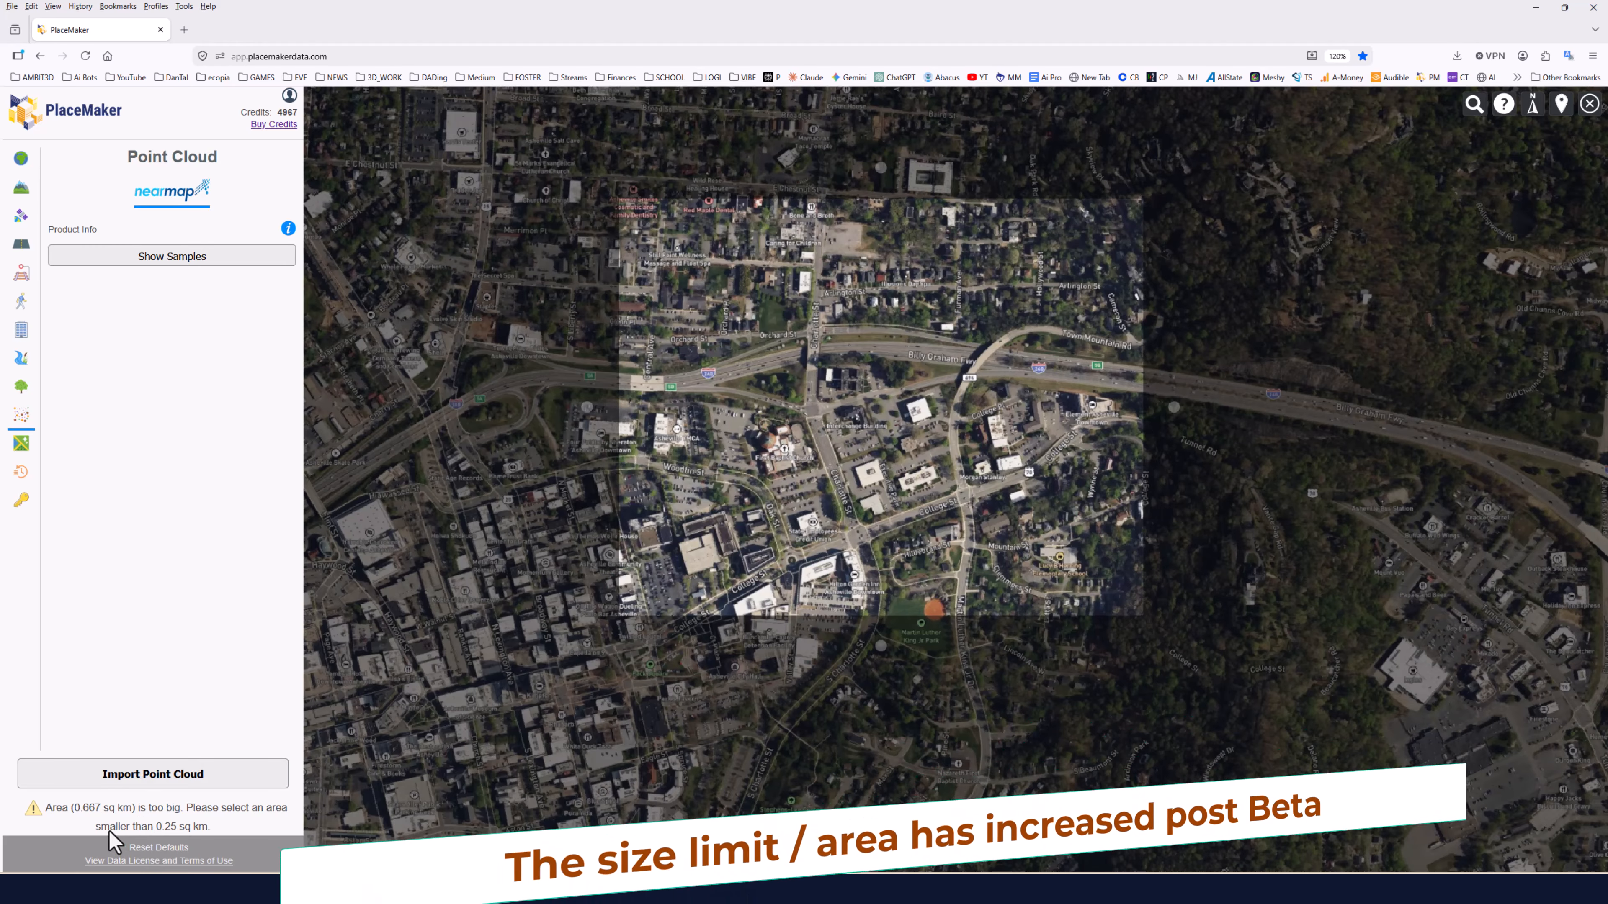
drag(884, 615, 883, 462)
drag(1141, 330, 952, 340)
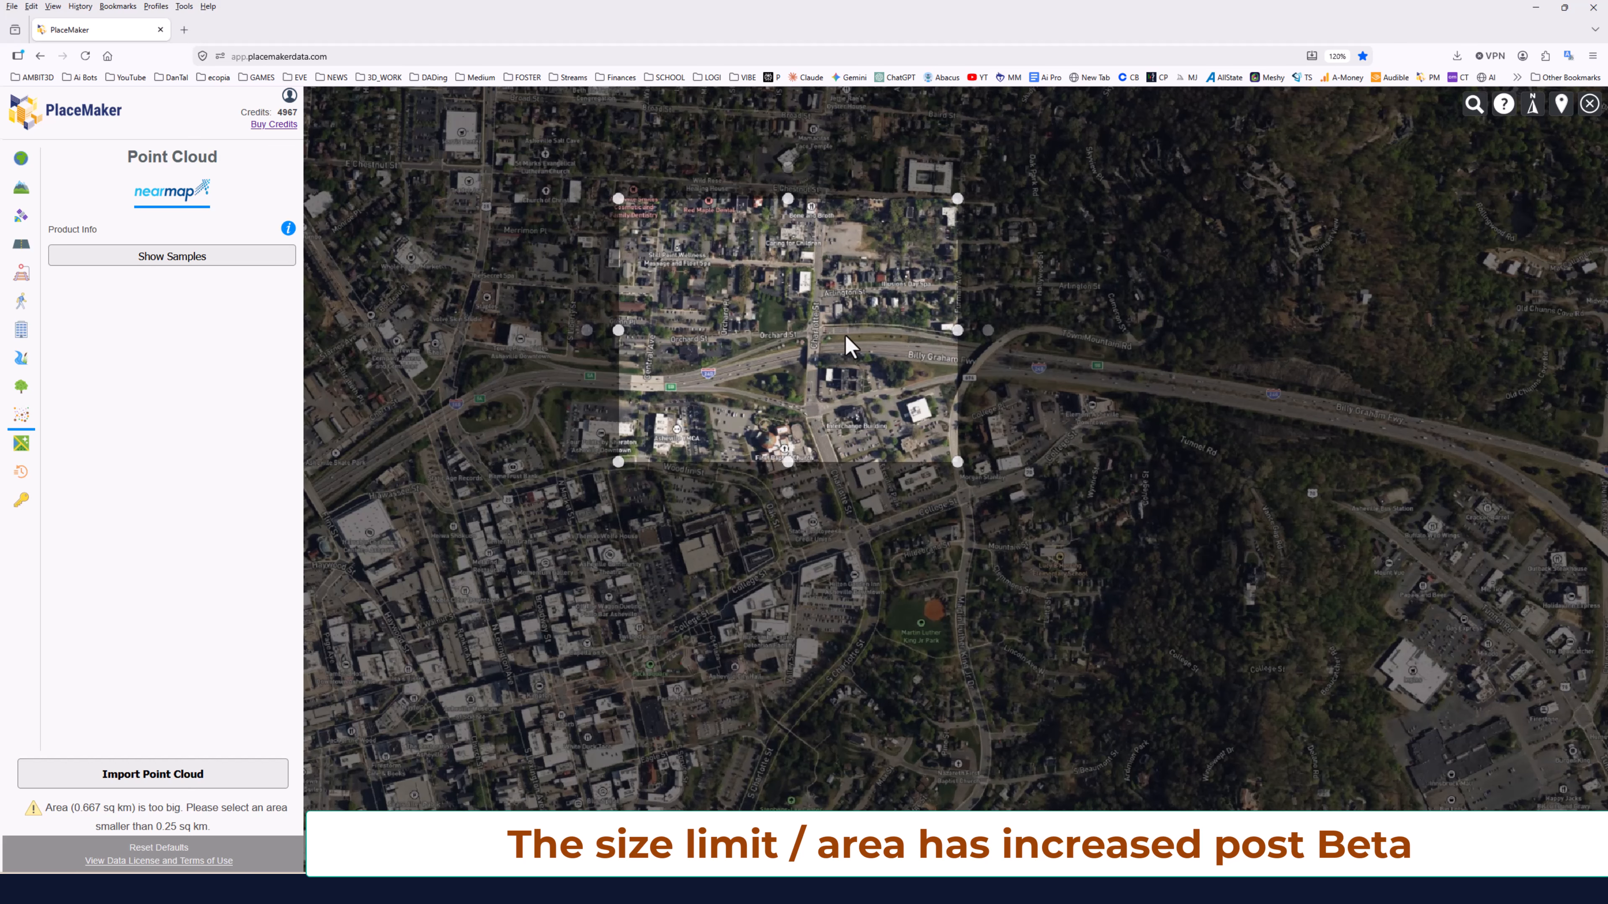
drag(753, 336, 760, 388)
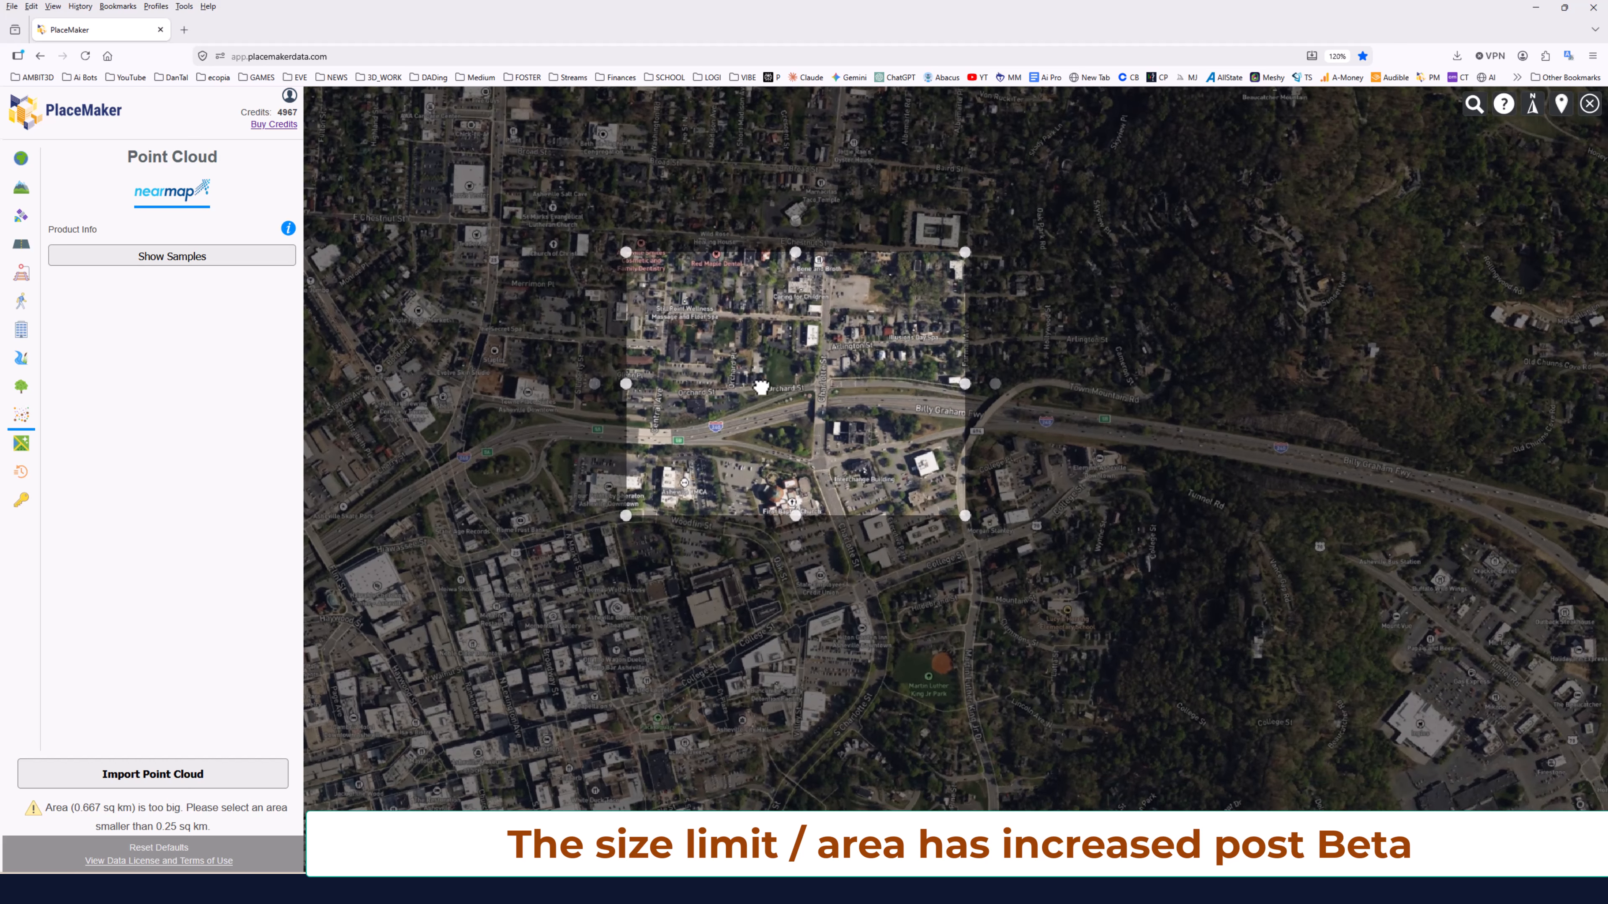
drag(813, 249, 805, 291)
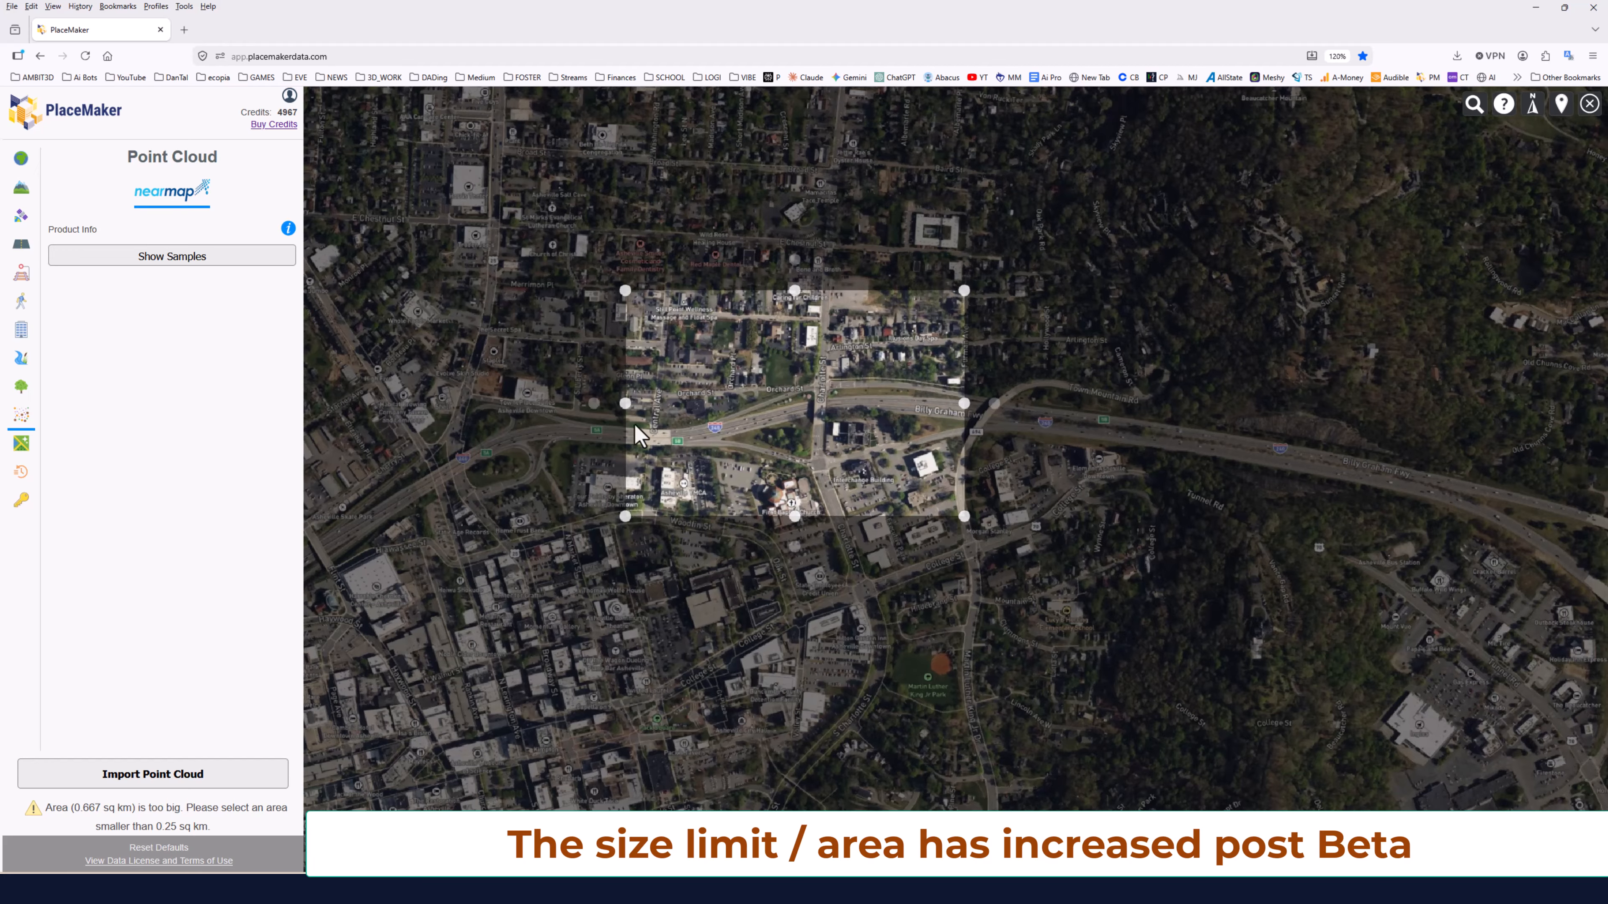
drag(628, 401, 690, 403)
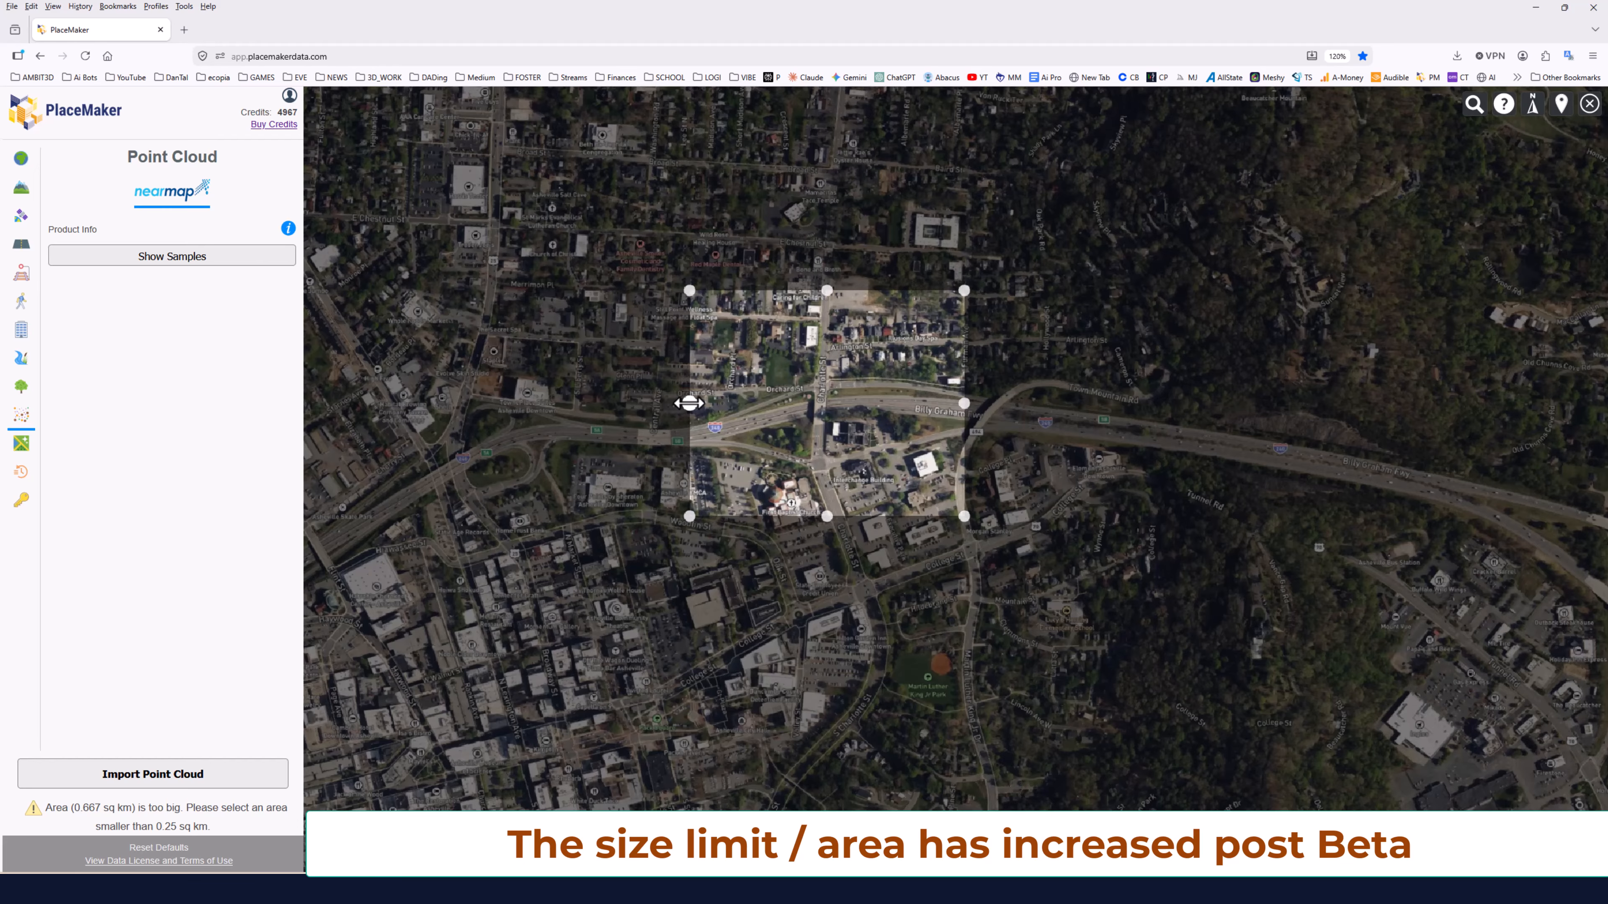
click(201, 774)
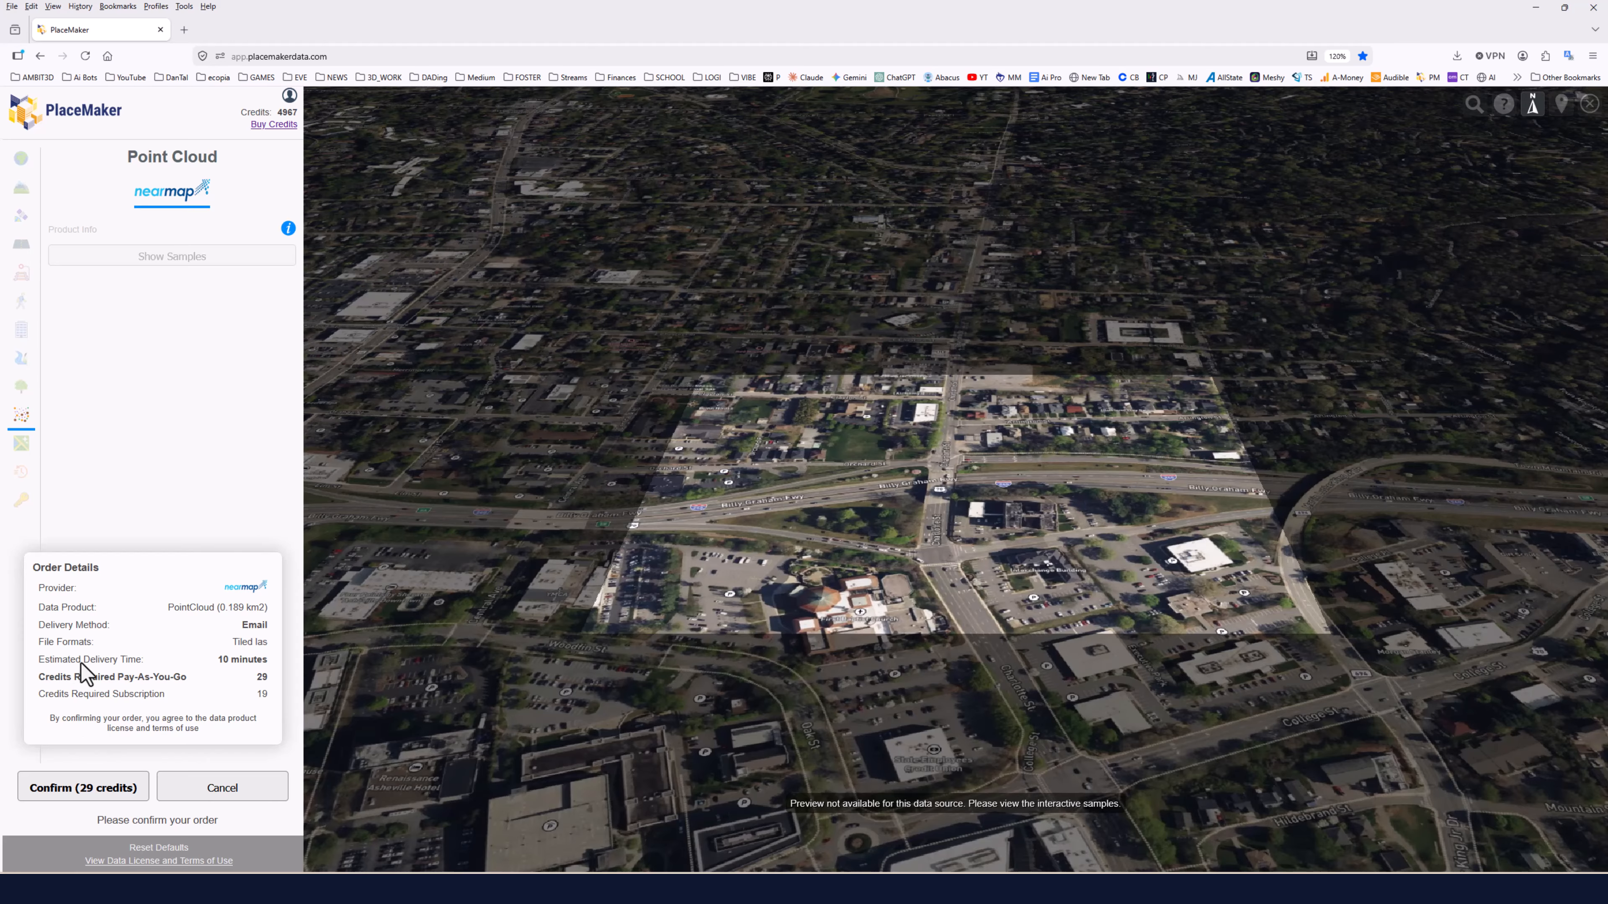
click(92, 792)
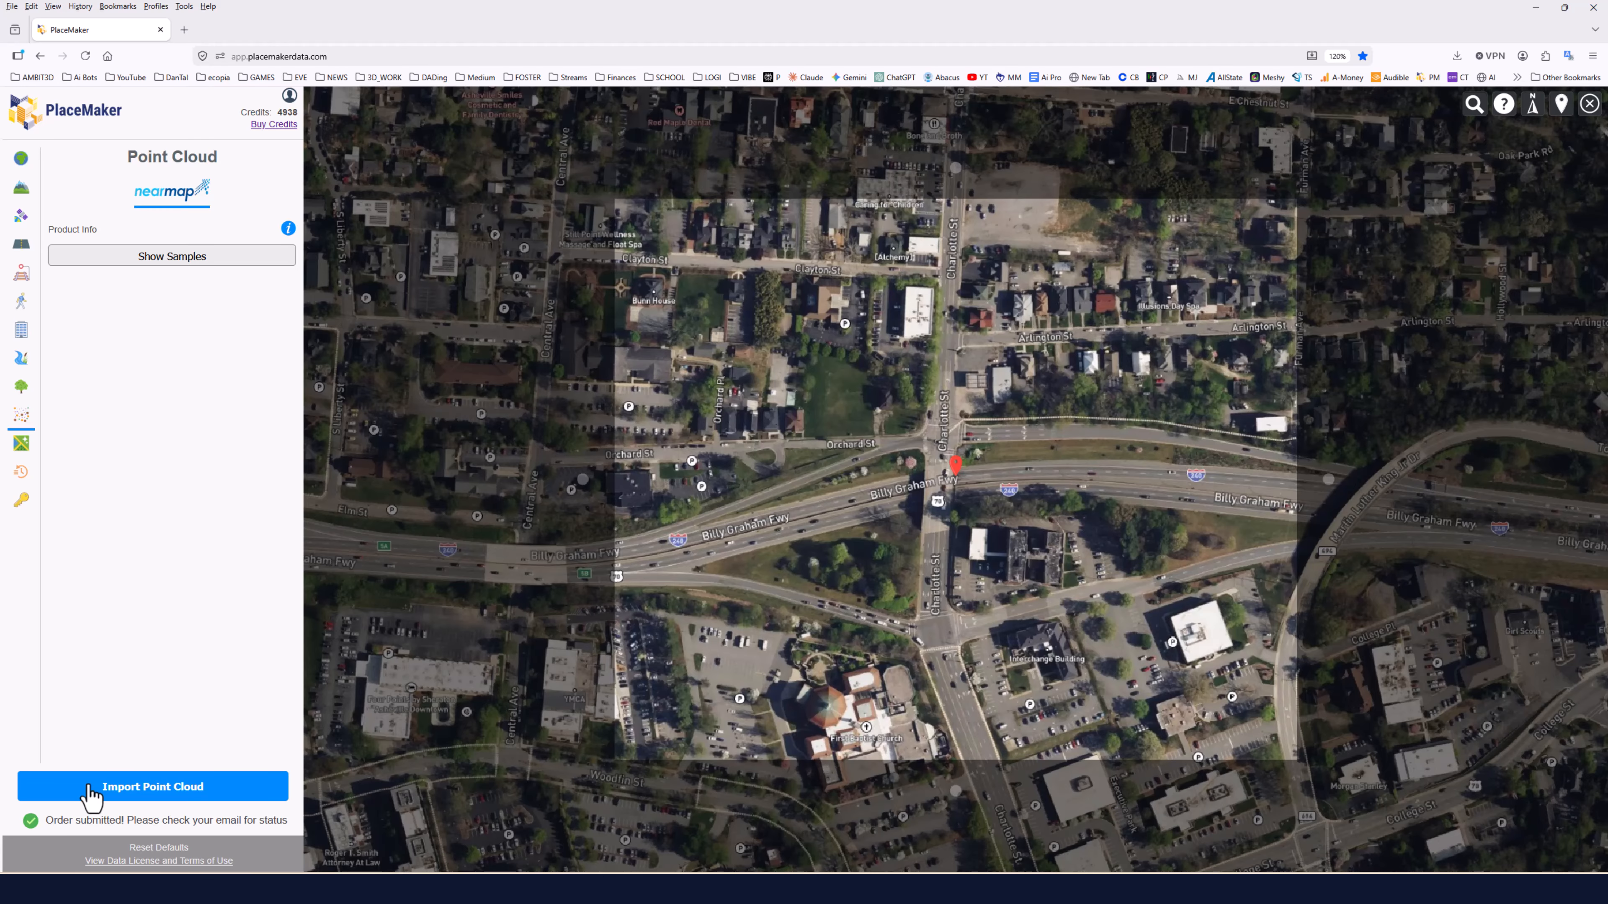
Open the PlaceMaker import history list.
click(21, 471)
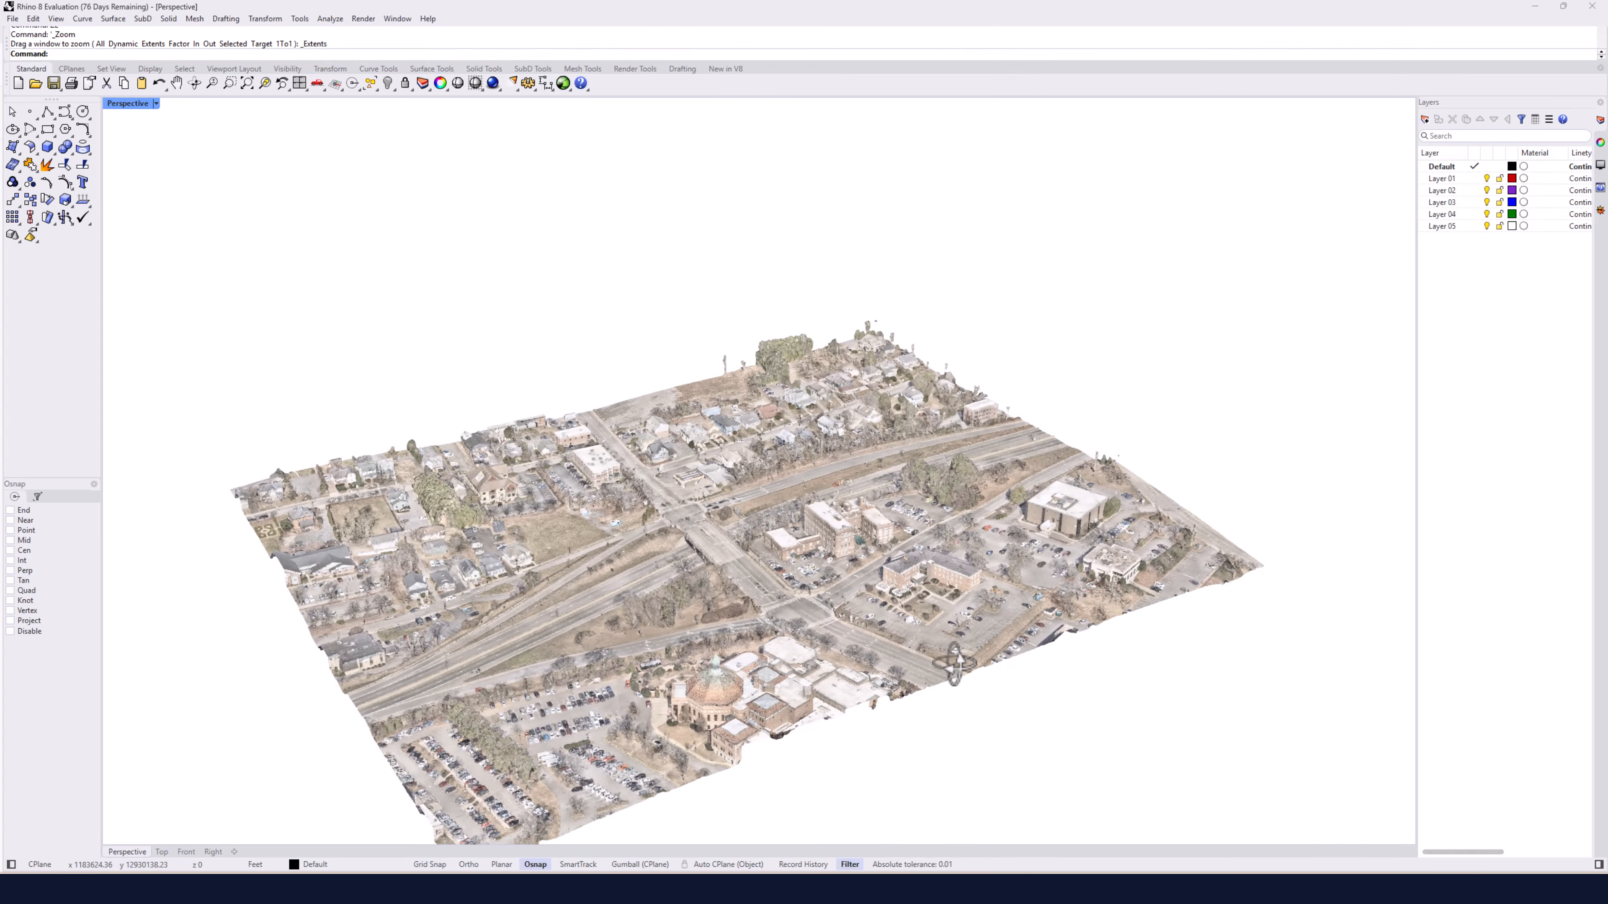
right_drag(954, 662, 785, 580)
scroll(709, 615, up, 8)
scroll(785, 579, down, 15)
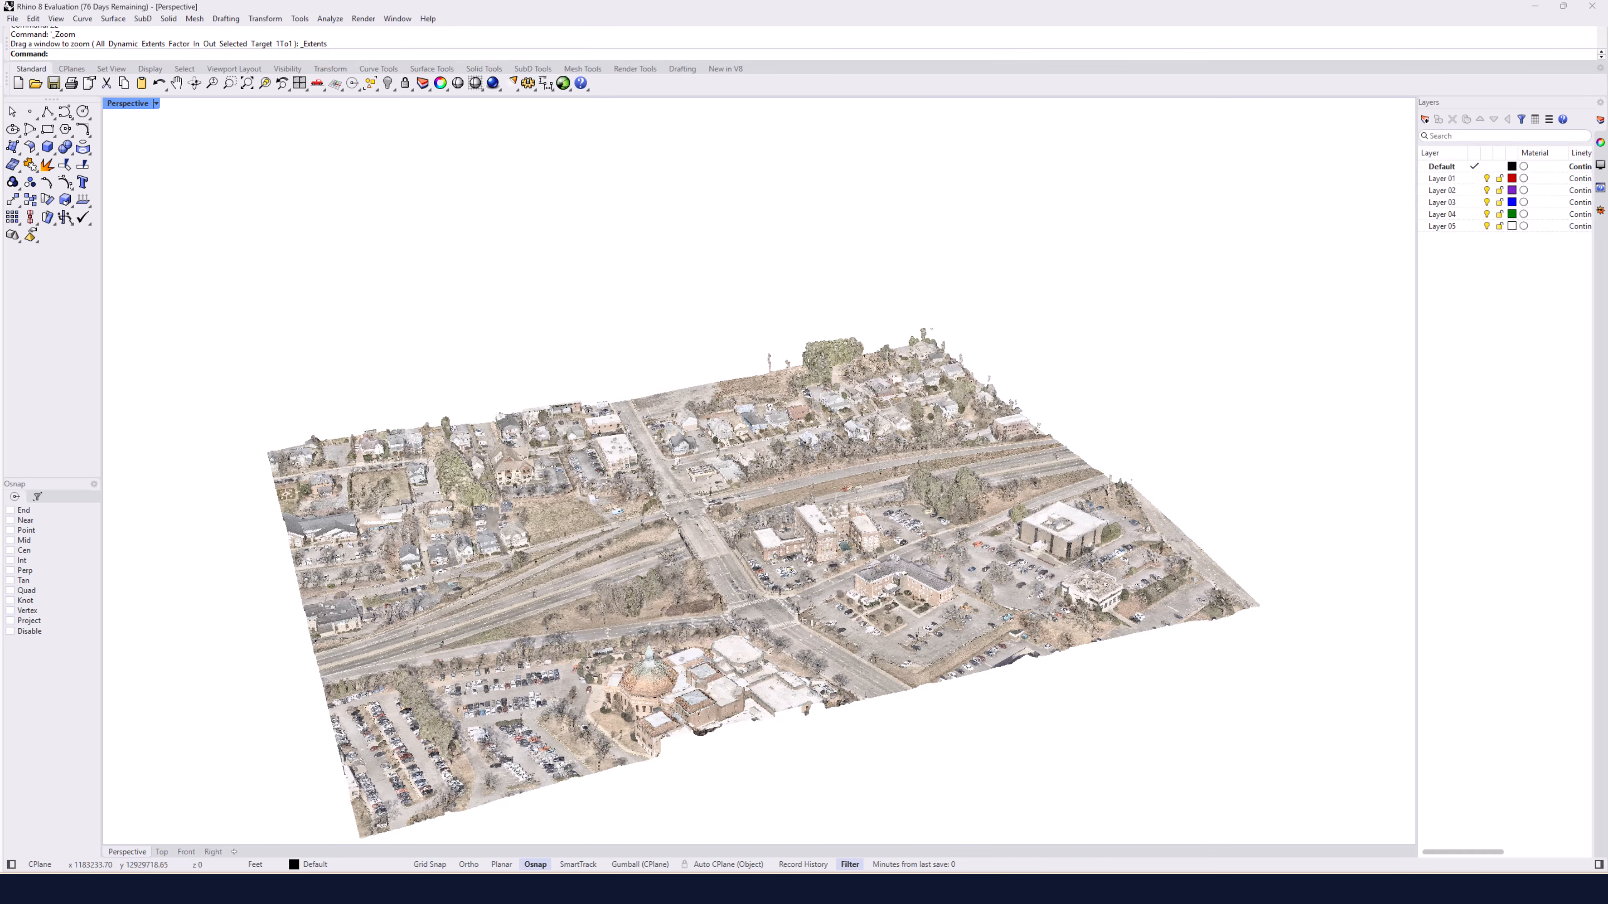
Switch to Rhino and orbit and zoom around the imported point cloud in the Perspective viewport.
right_drag(721, 460, 617, 268)
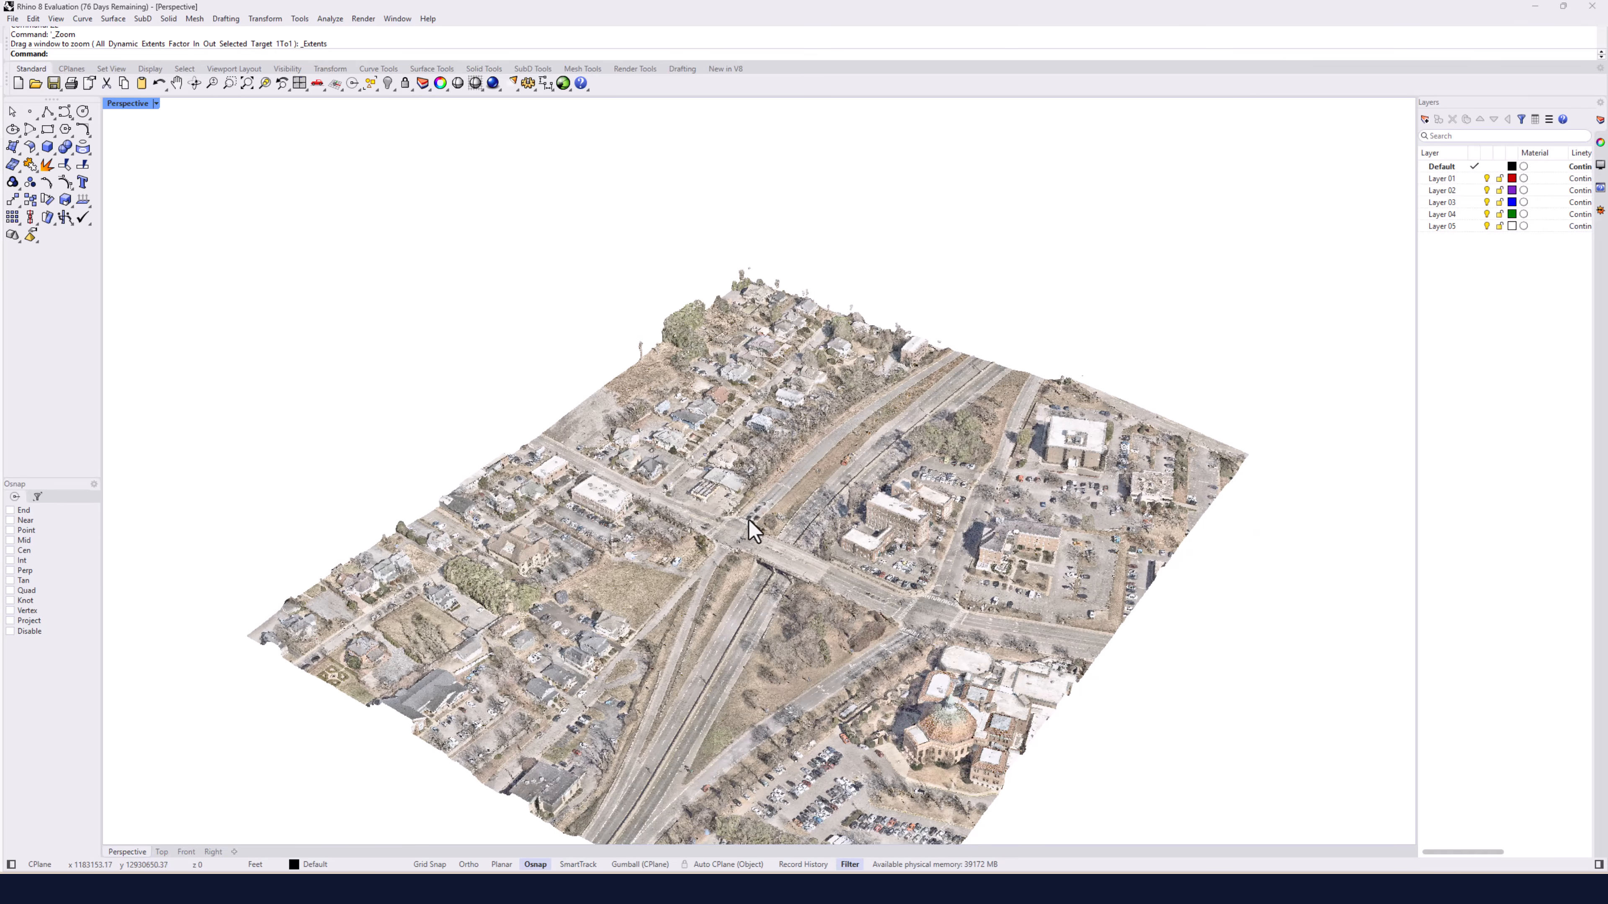
scroll(750, 525, up, 5)
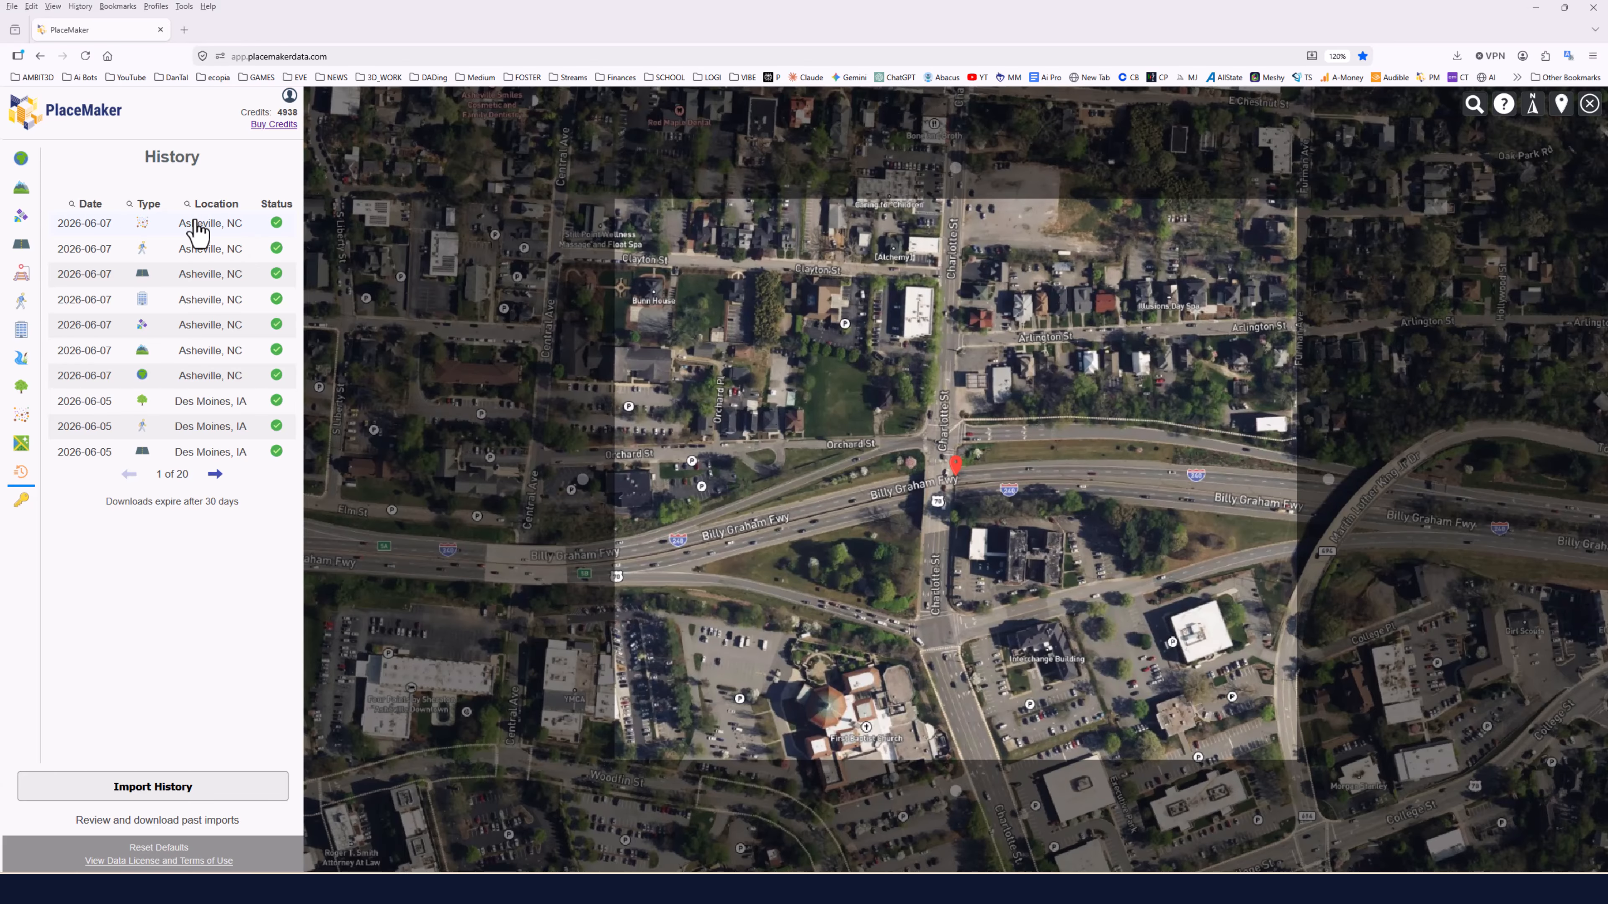
Select the OSM paths entry in the import history and browse the past import regions on the map.
click(95, 260)
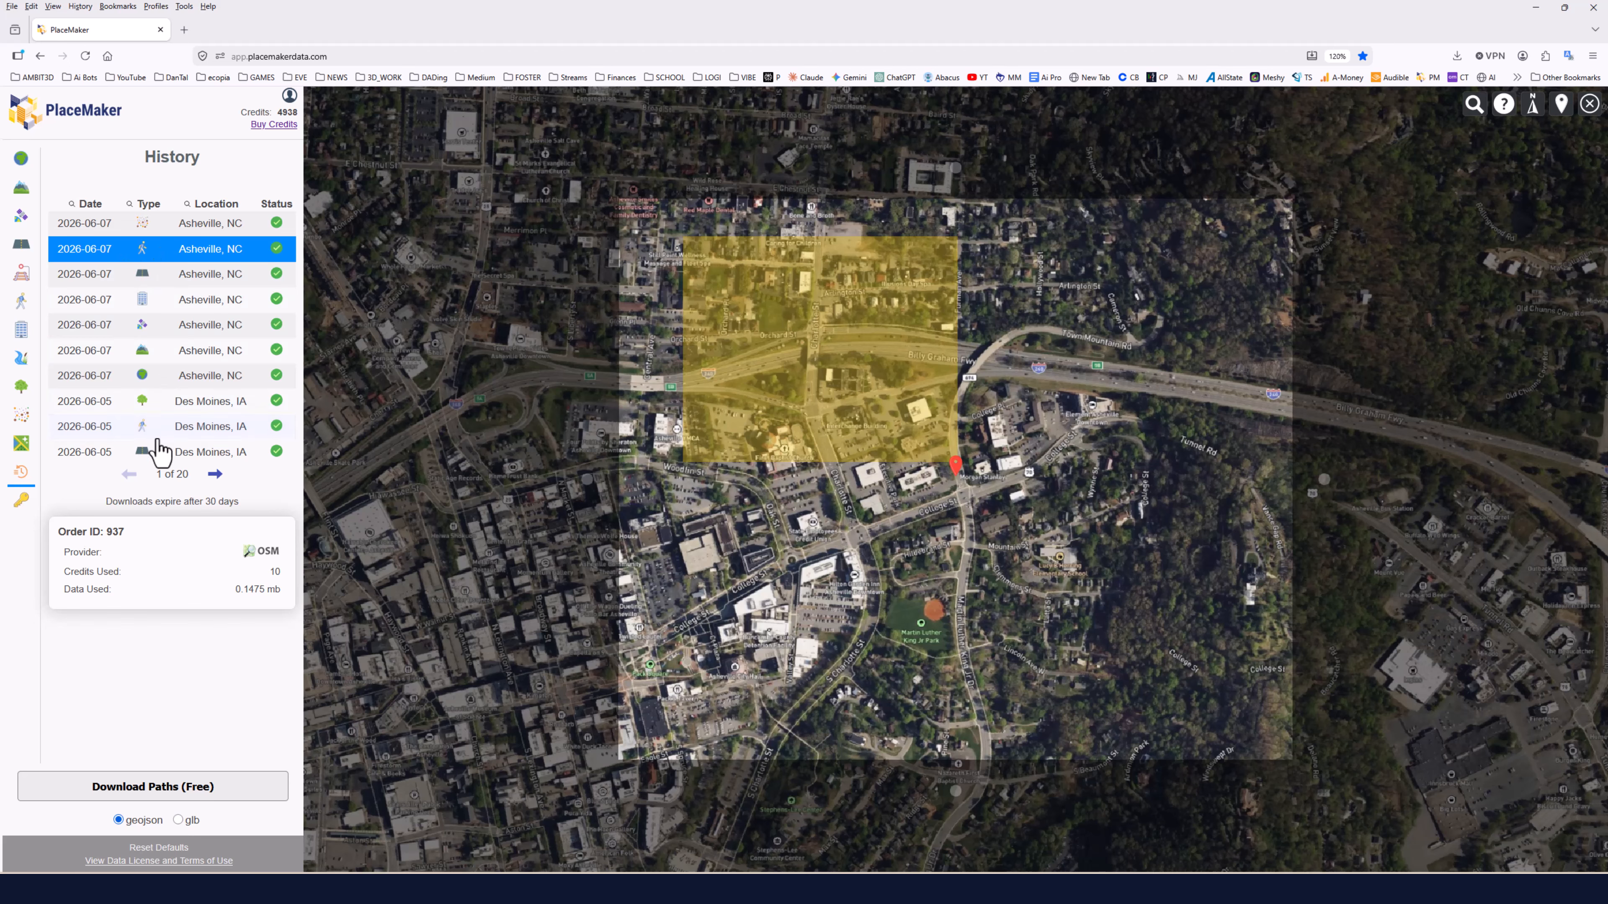
scroll(689, 464, down, 5)
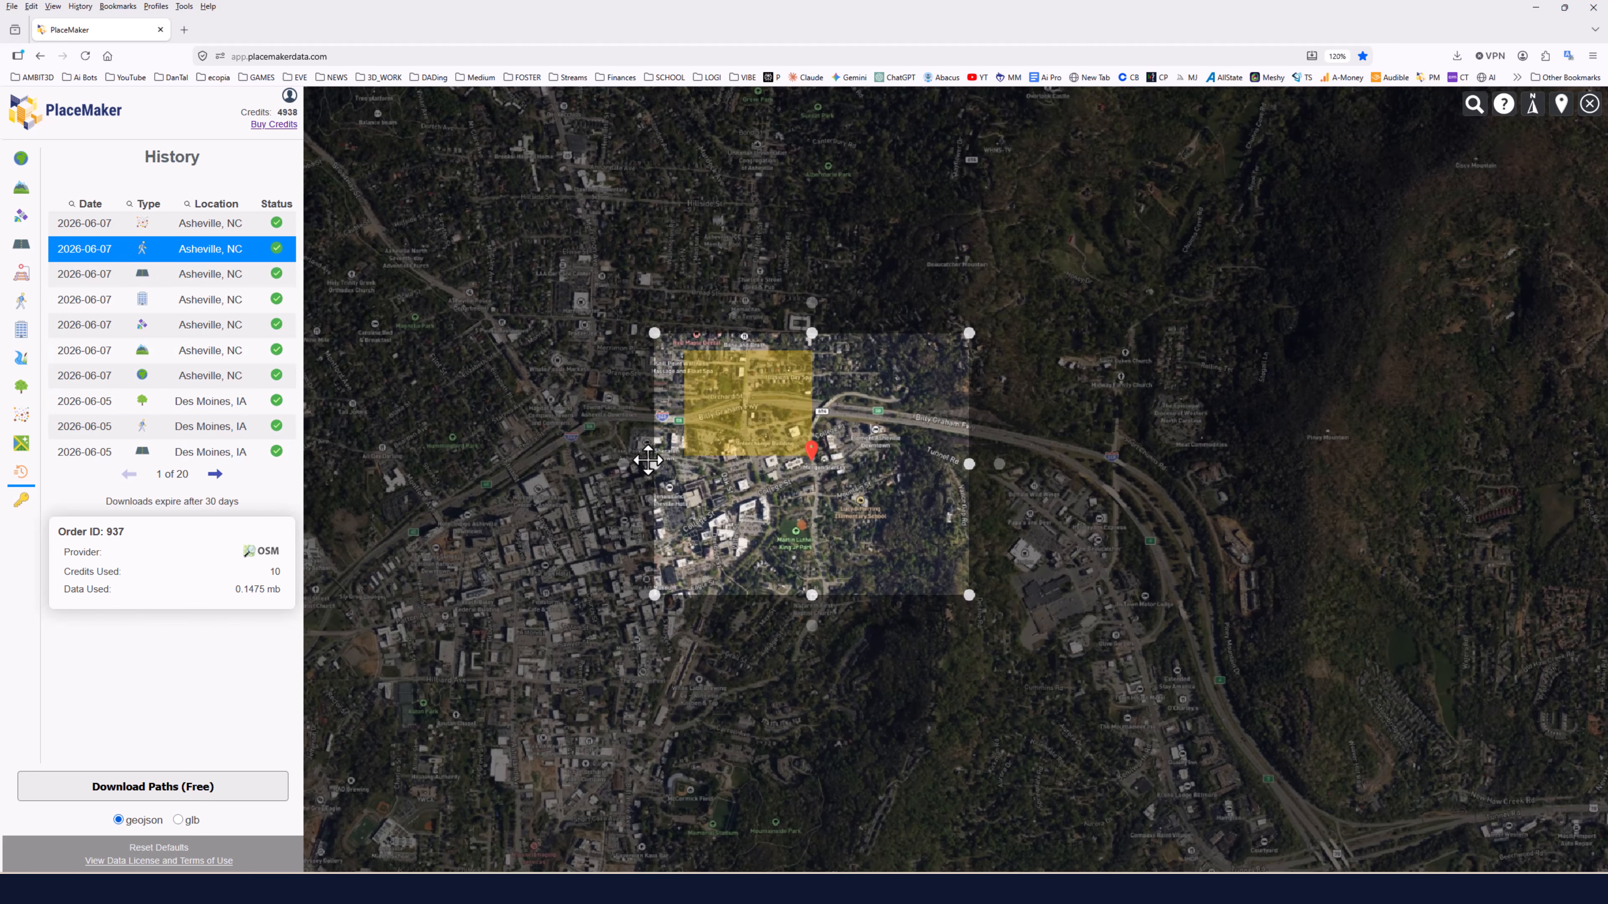
click(623, 466)
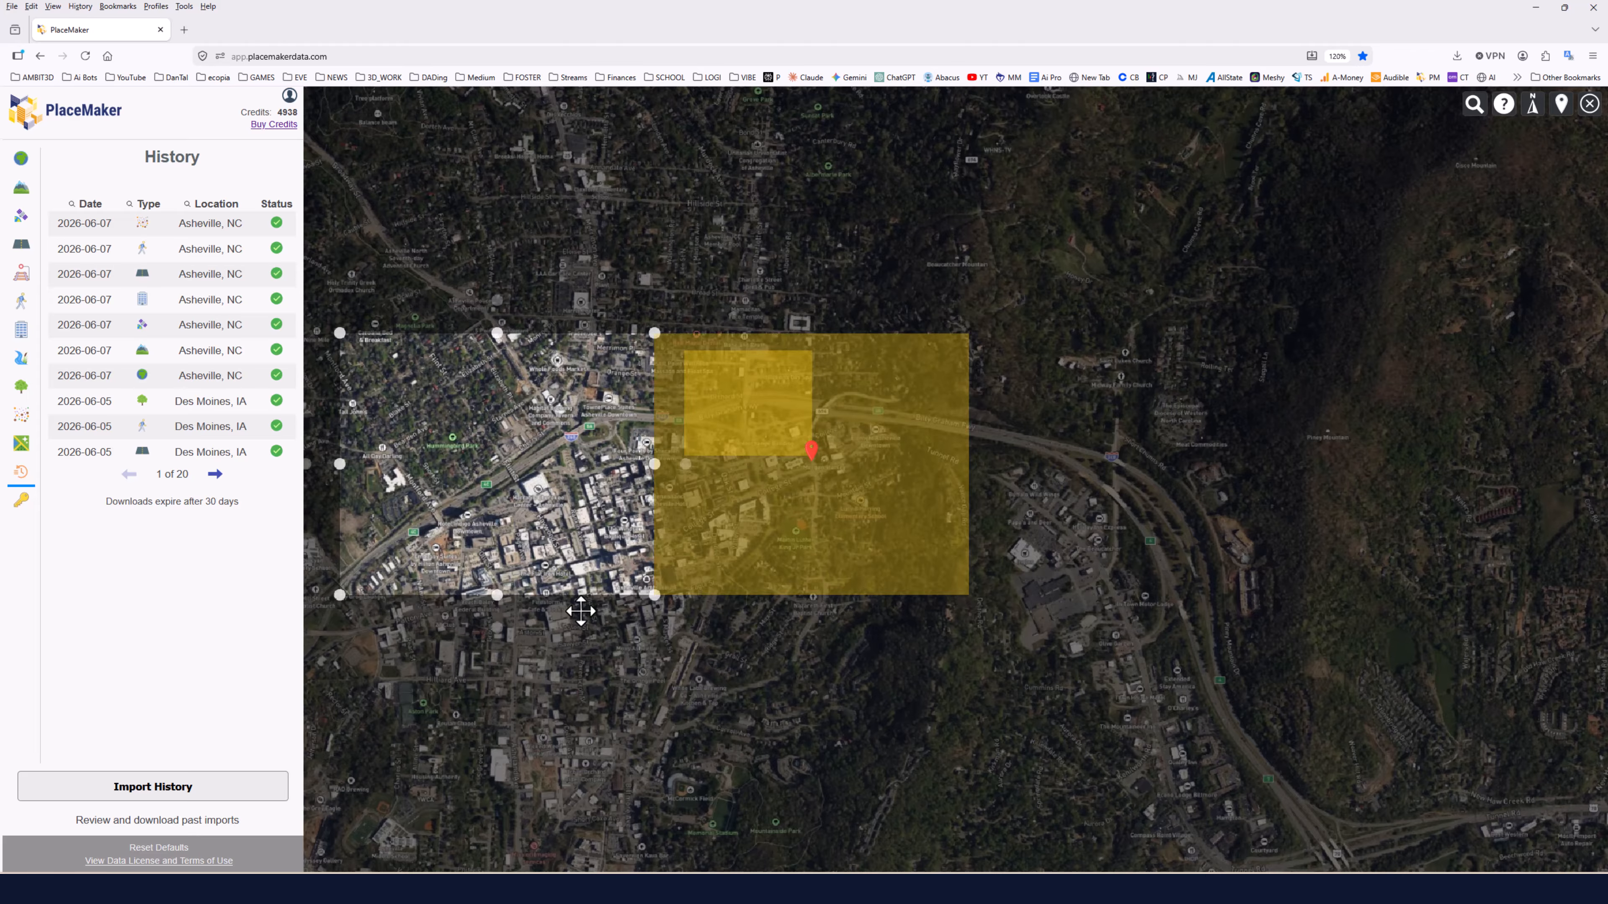
click(499, 633)
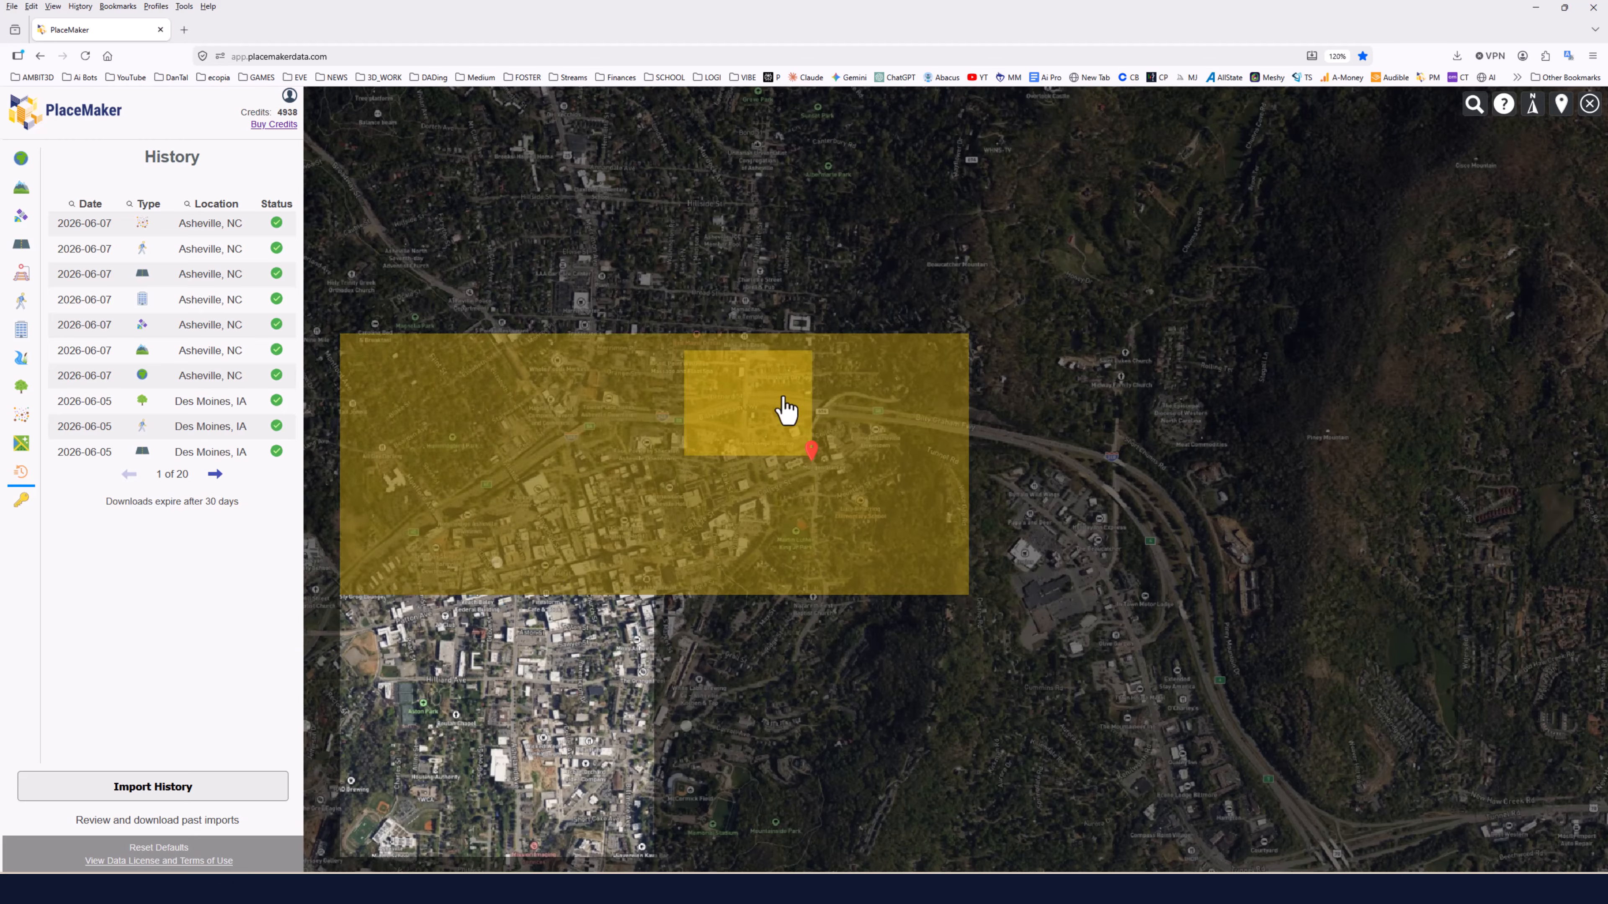
scroll(788, 412, down, 2)
click(721, 649)
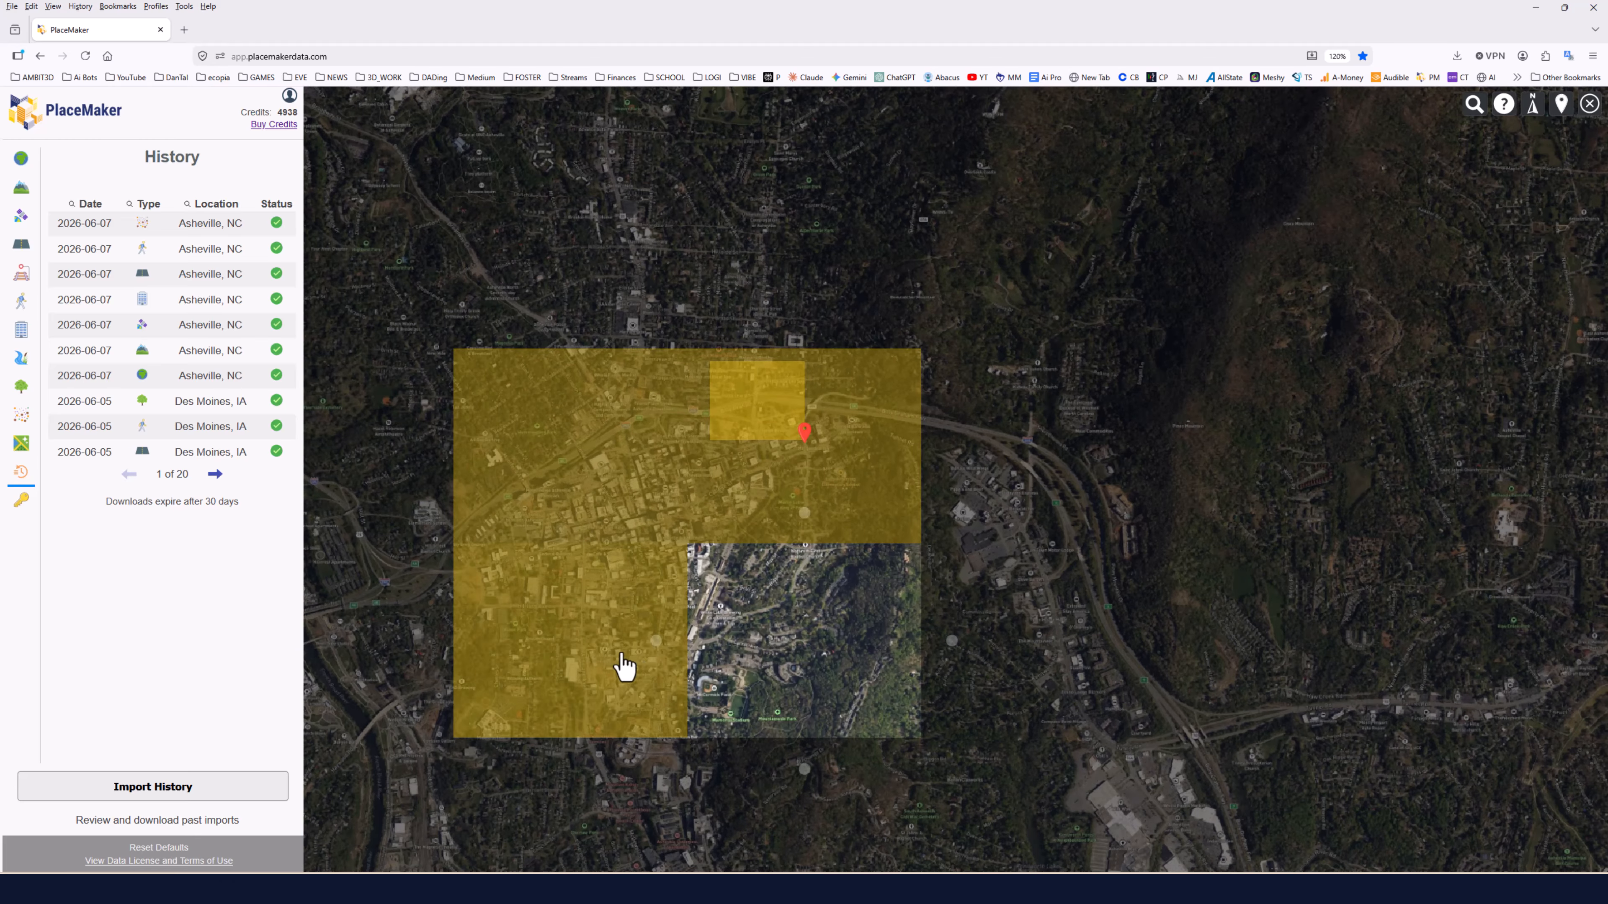
scroll(611, 659, up, 2)
click(601, 648)
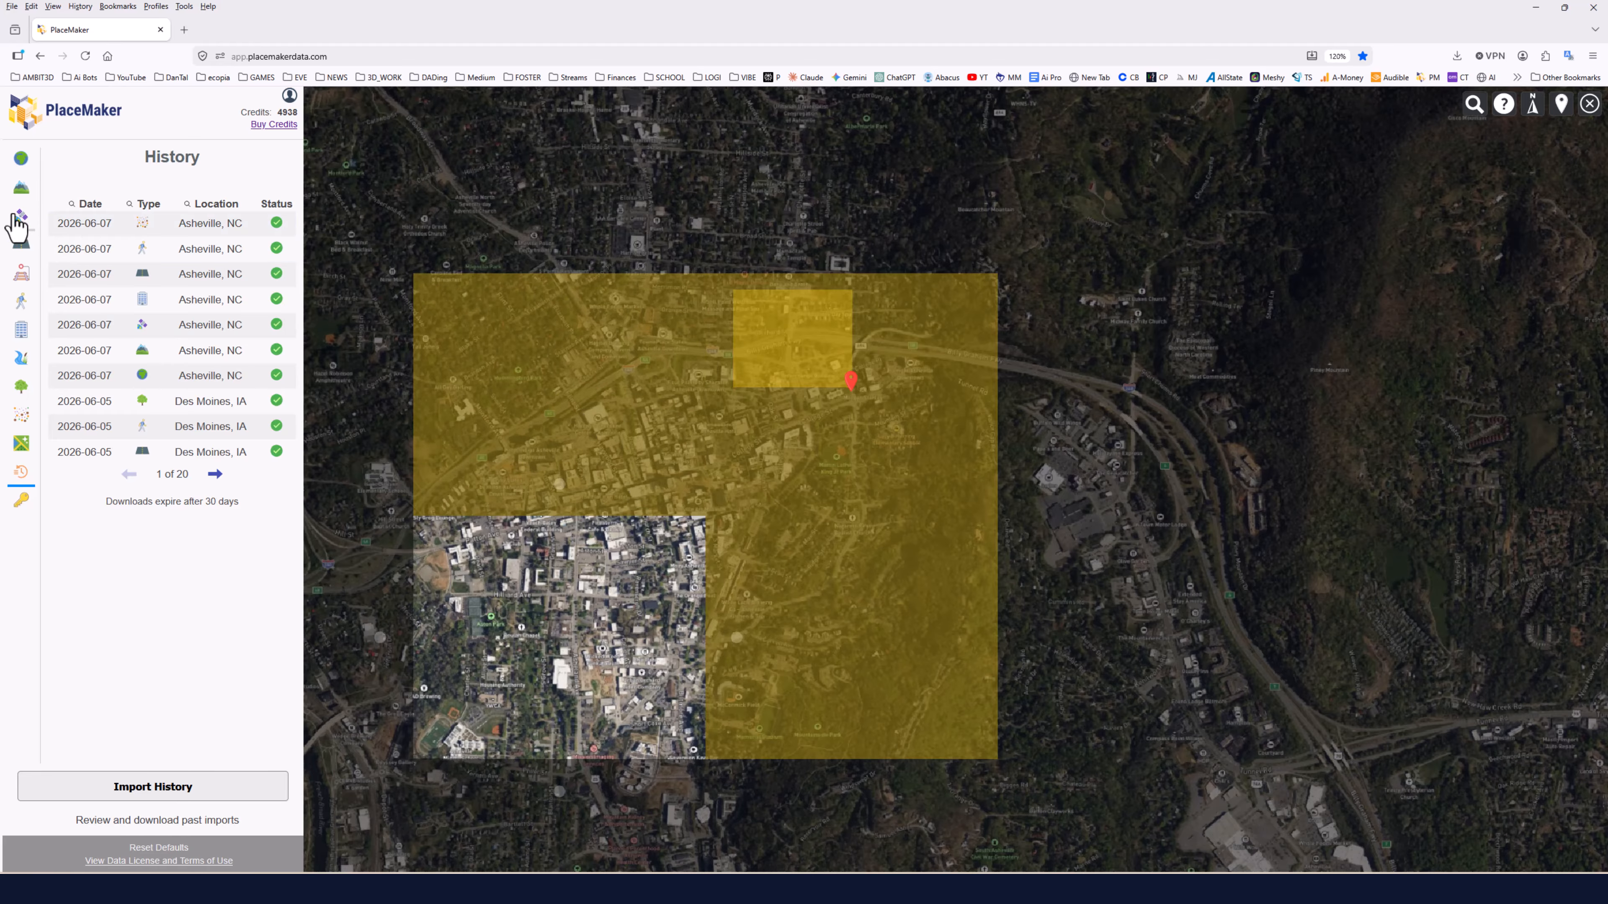
Order Nearmap imagery at High zoom with the Recent map, previewing one tile and confirming the 112-credit order.
click(19, 219)
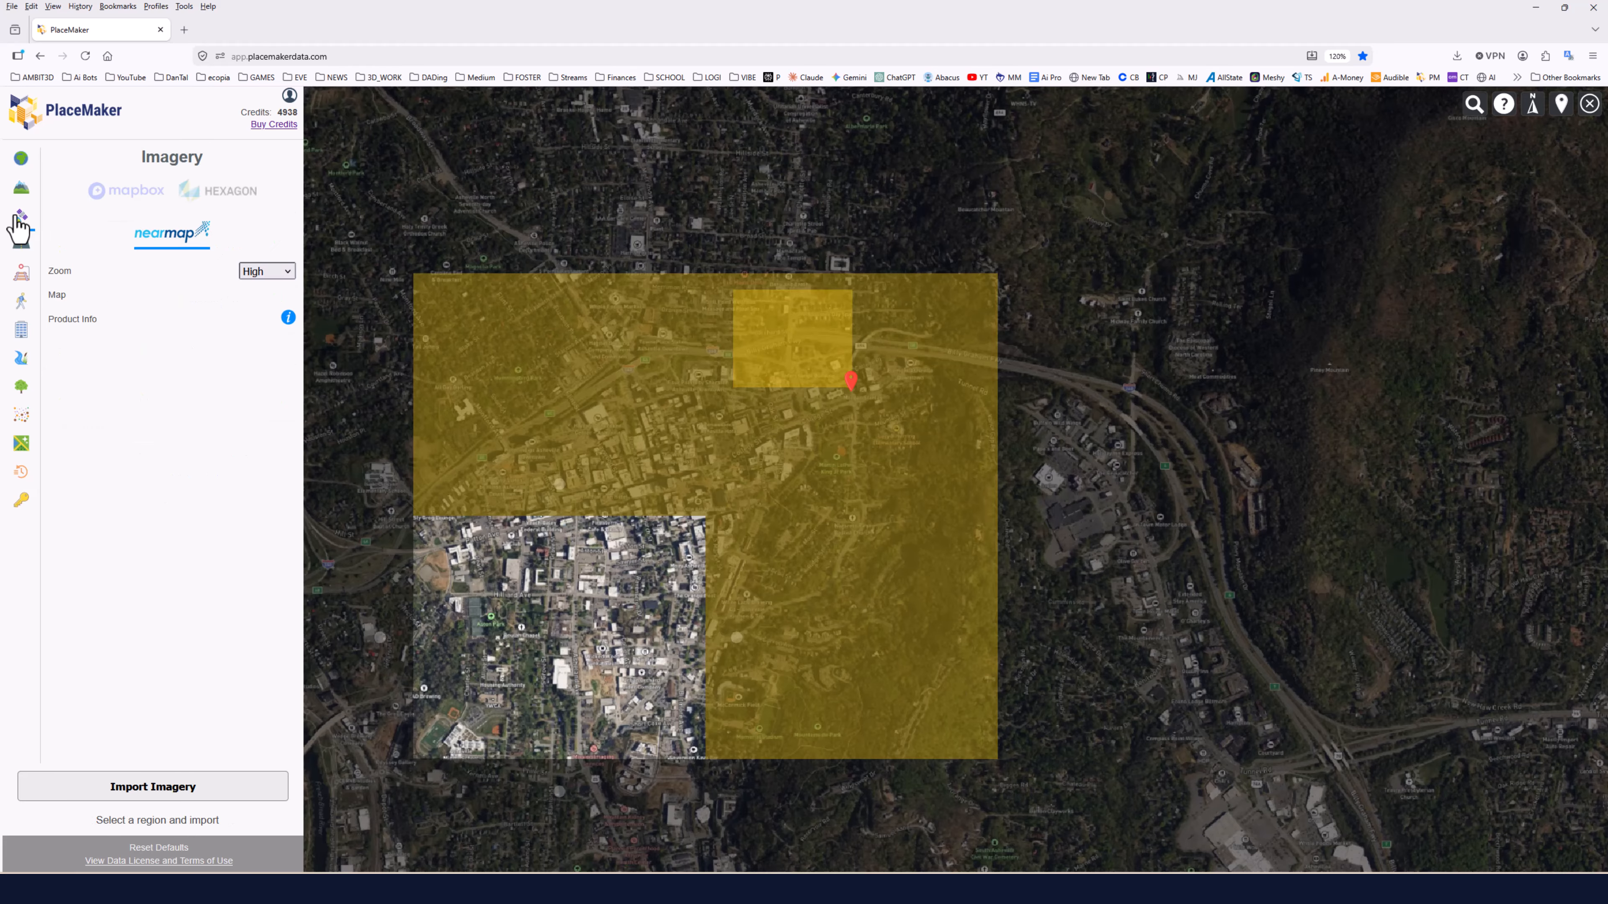
click(130, 795)
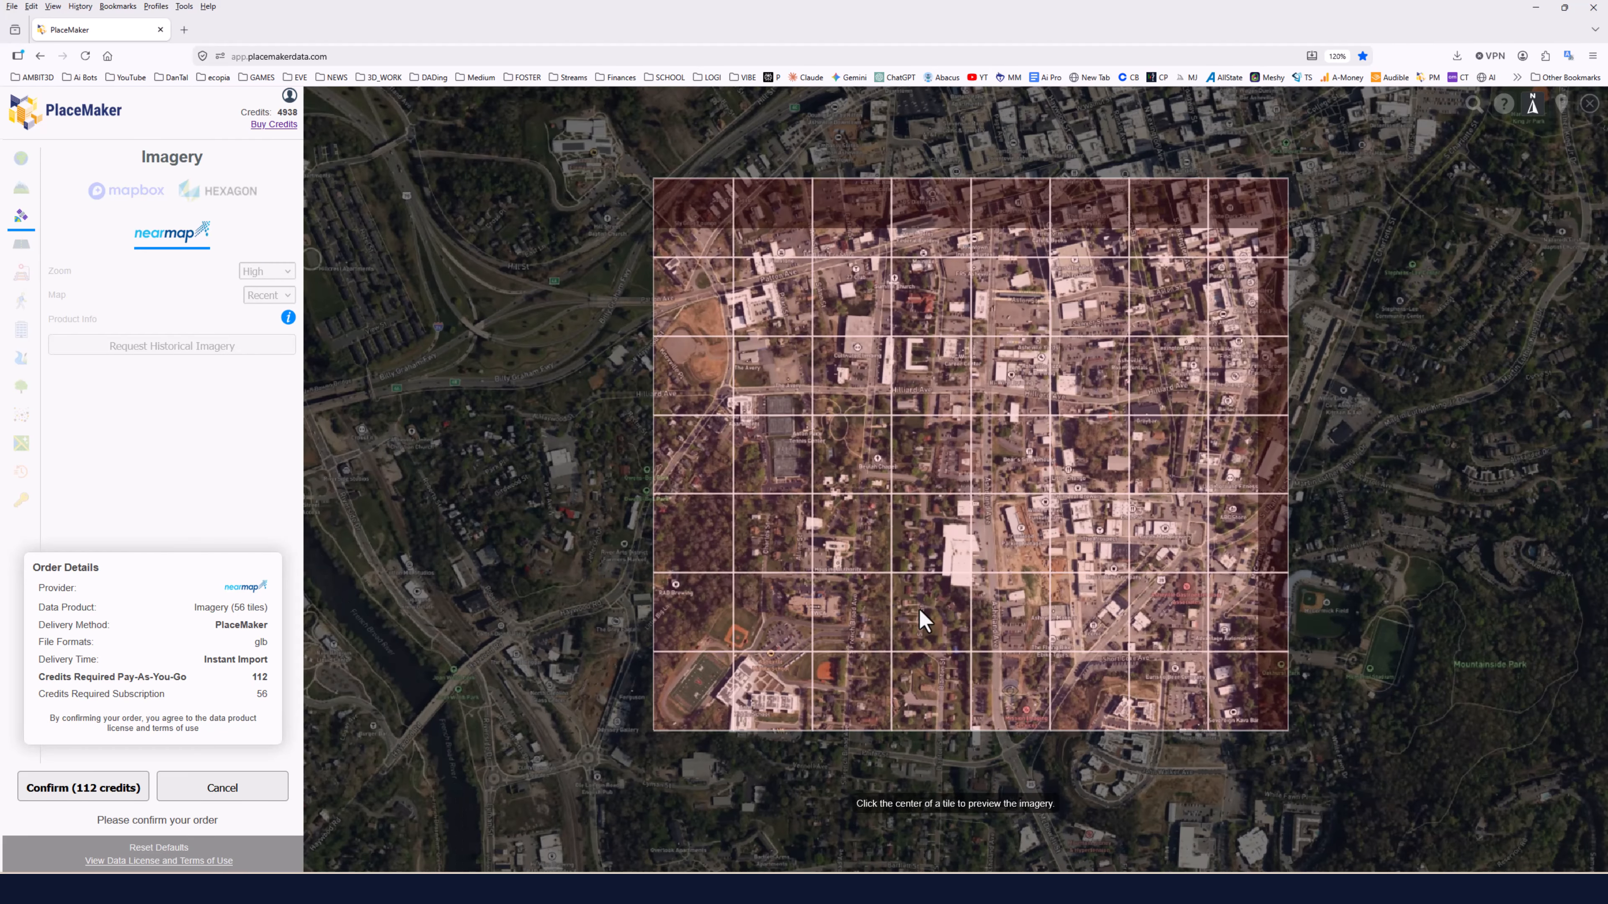
scroll(920, 611, up, 3)
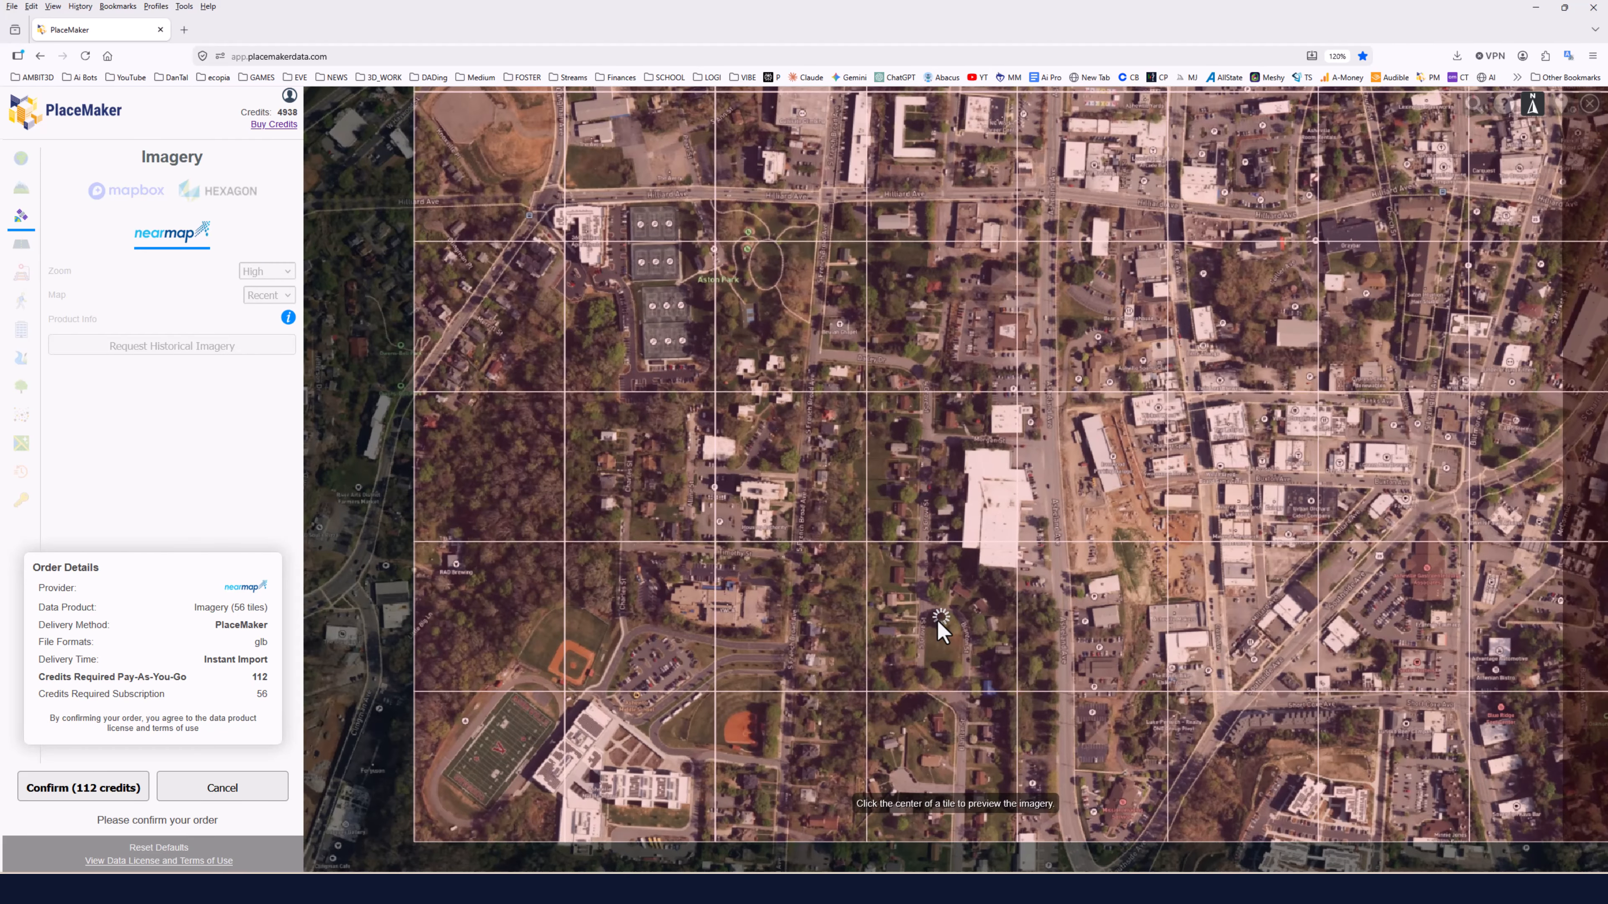
click(936, 618)
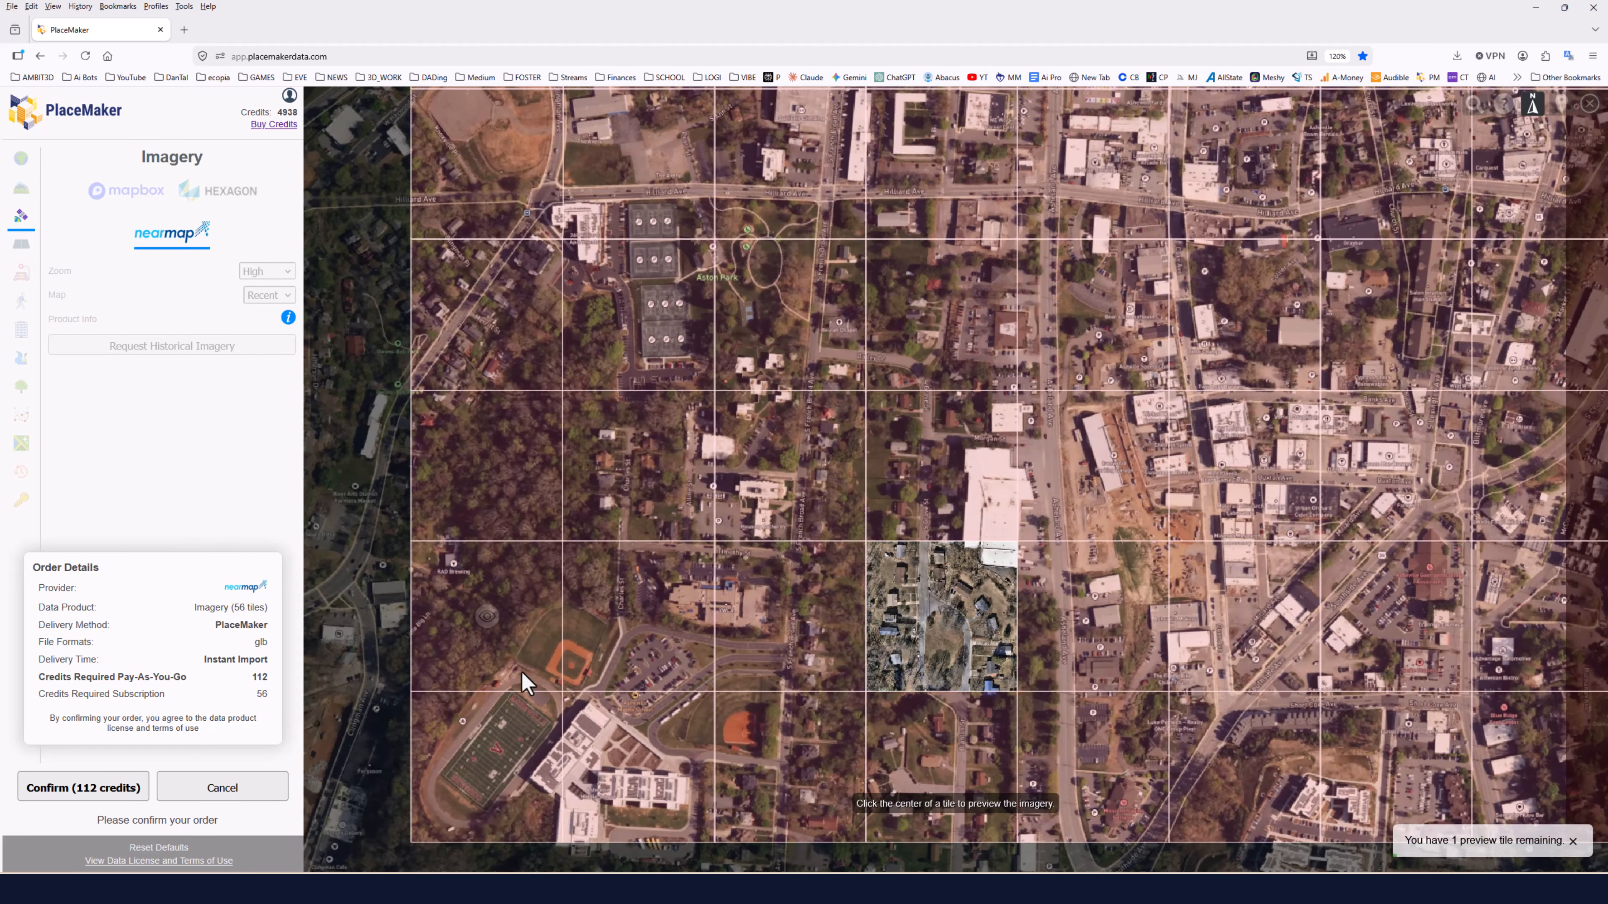
click(82, 792)
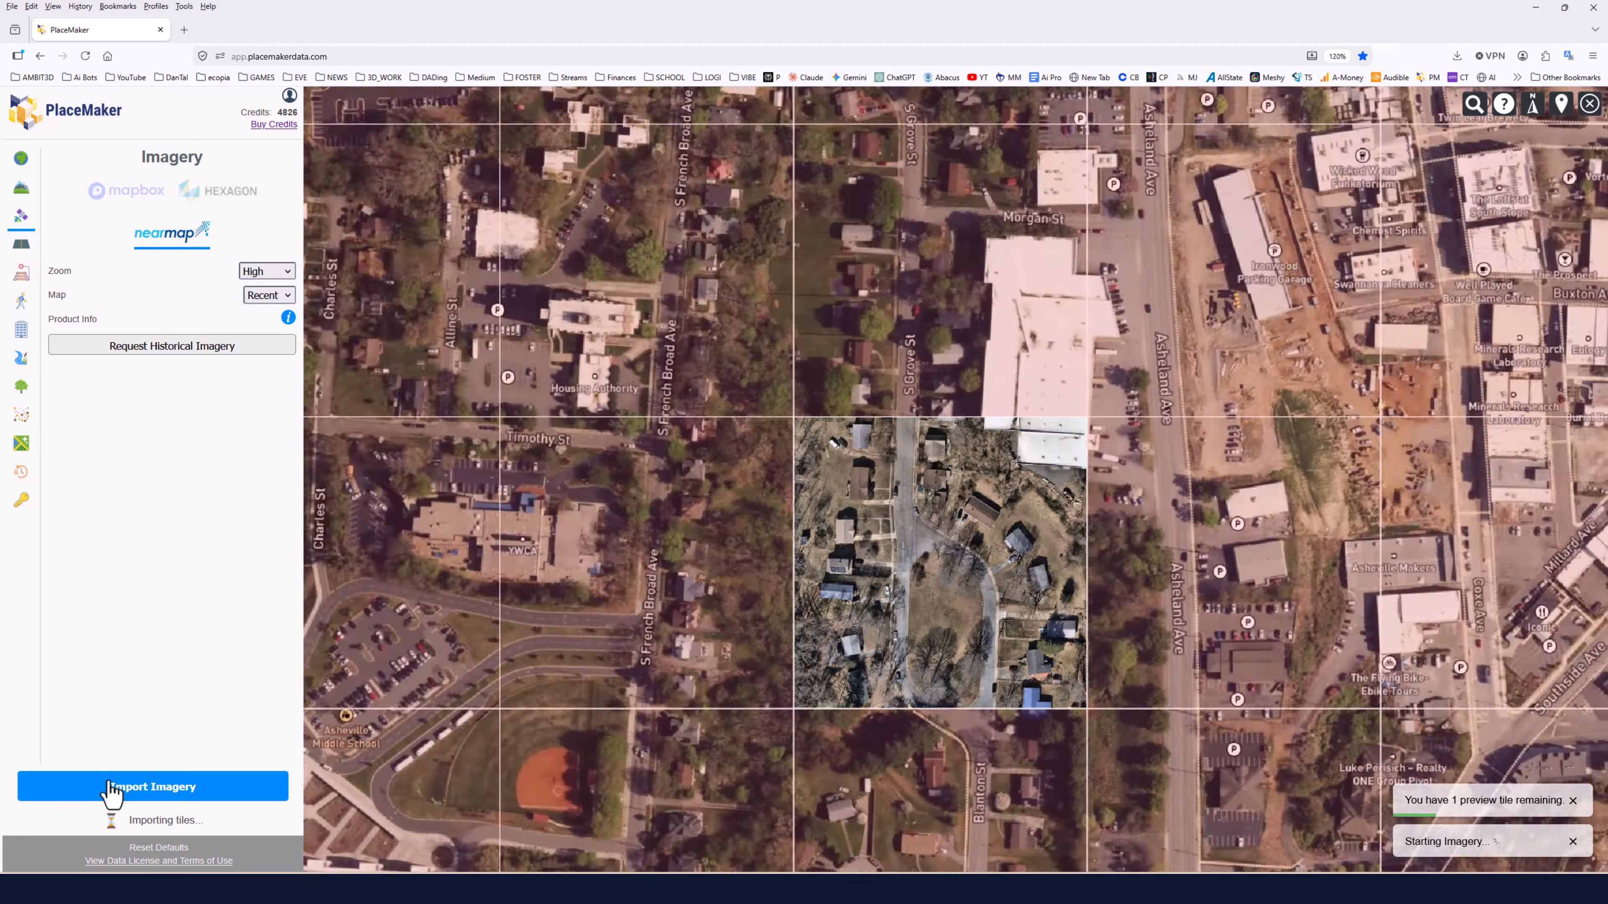
Examine the Google 3D Earth mesh preview of Paris by orbiting and zooming the map.
scroll(689, 557, down, 3)
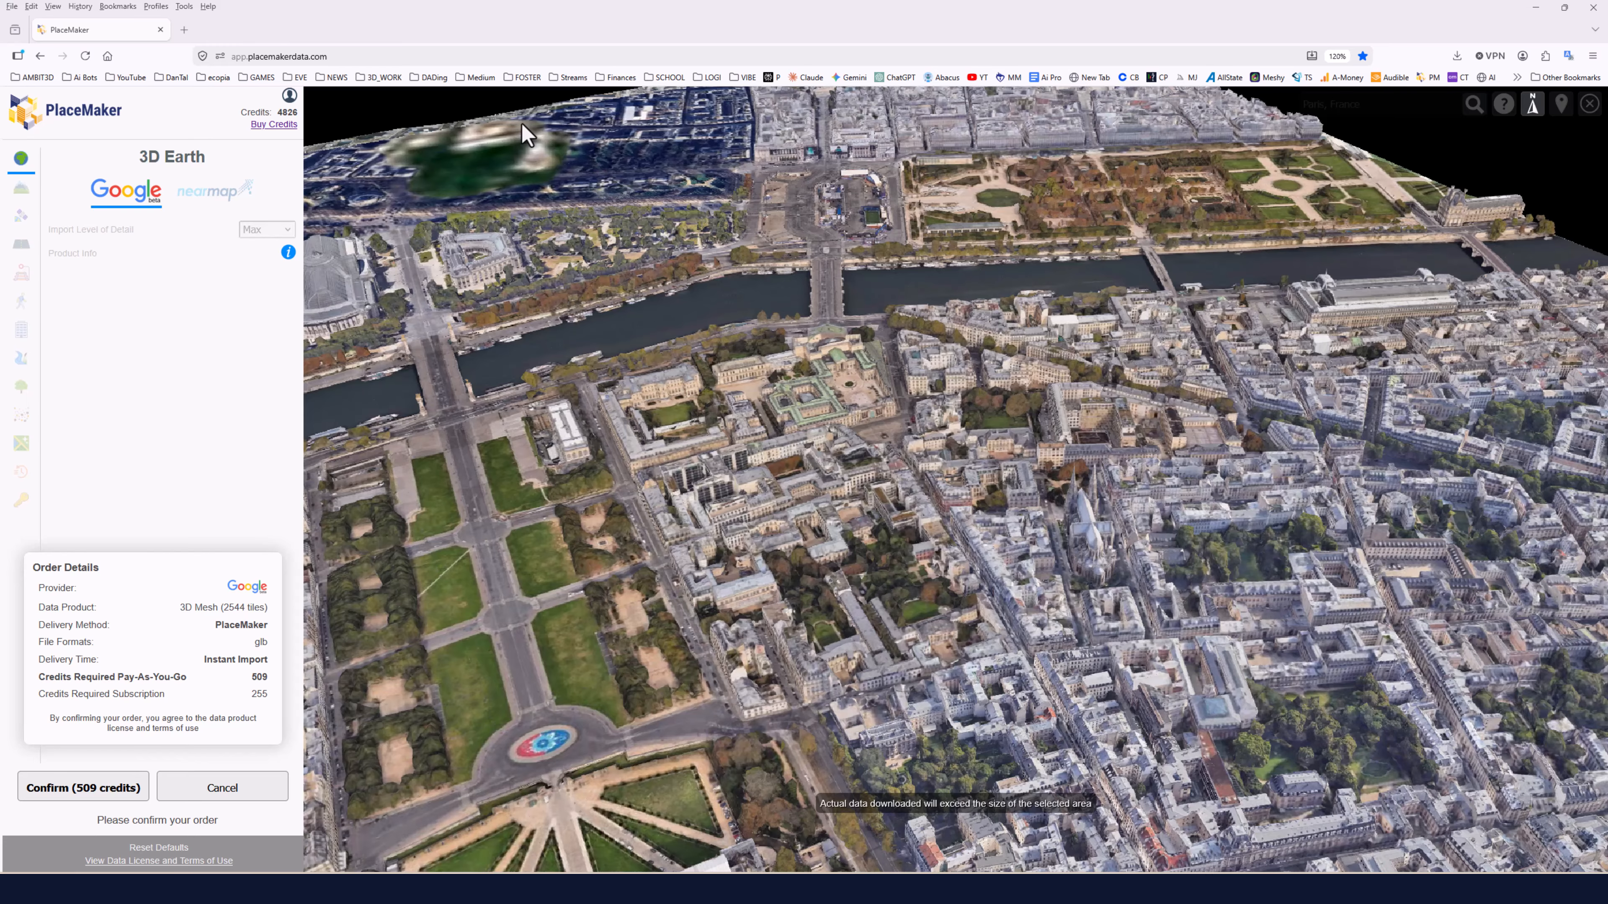
scroll(783, 382, down, 5)
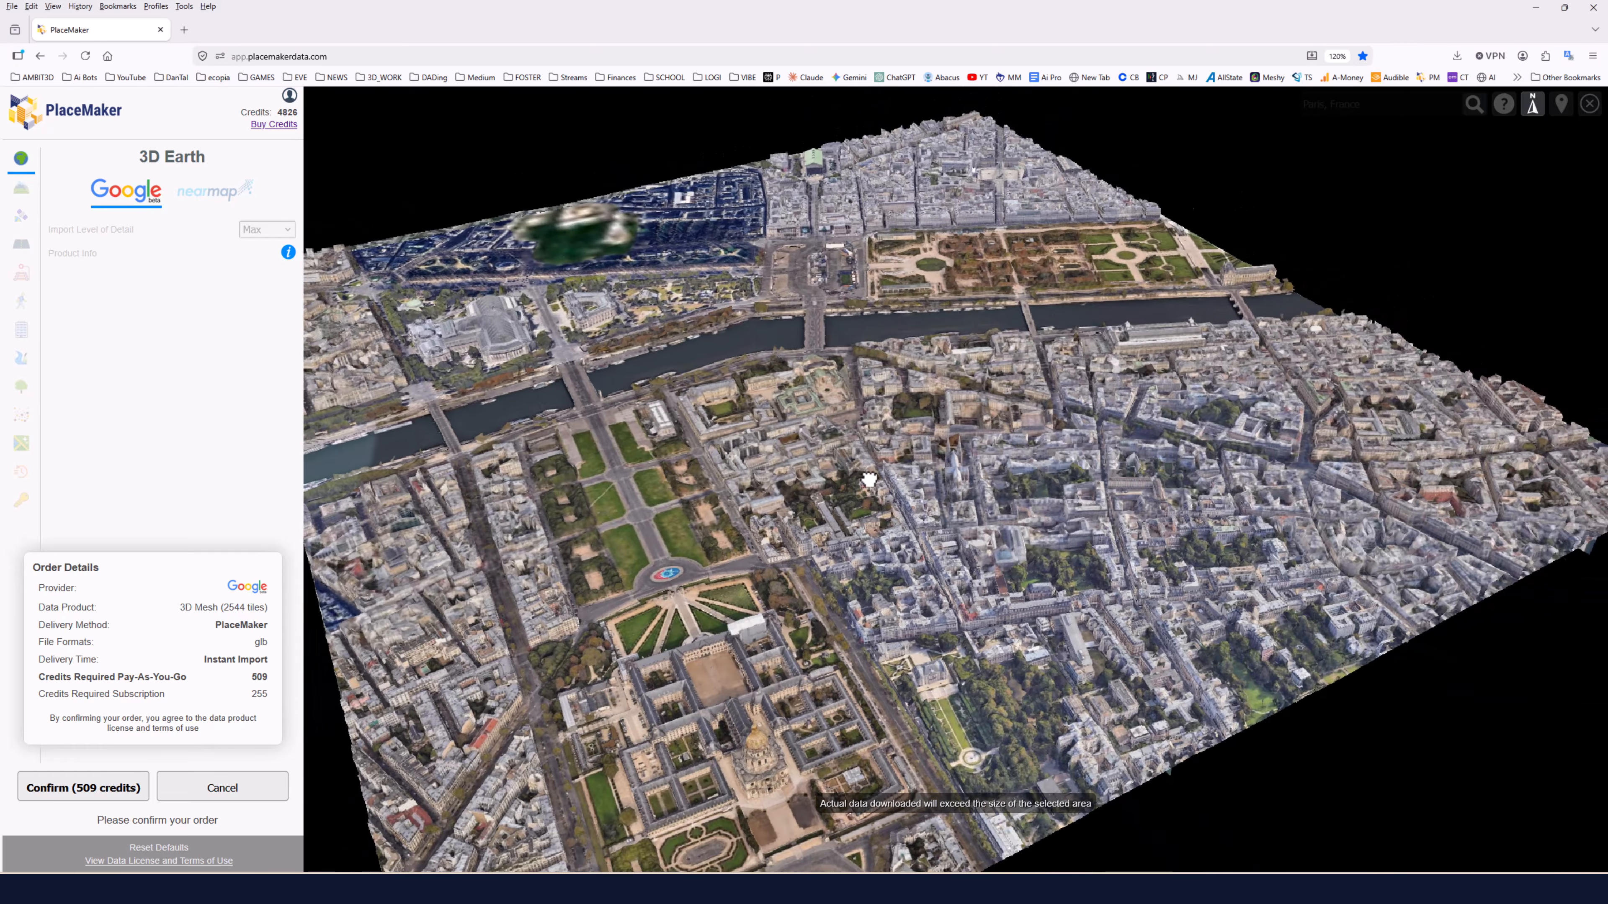
mouse_move(870, 480)
mouse_down()
mouse_move(829, 478)
mouse_move(854, 462)
mouse_up()
right_drag(853, 462, 832, 554)
scroll(754, 525, down, 3)
drag(405, 562, 735, 514)
scroll(736, 514, up, 3)
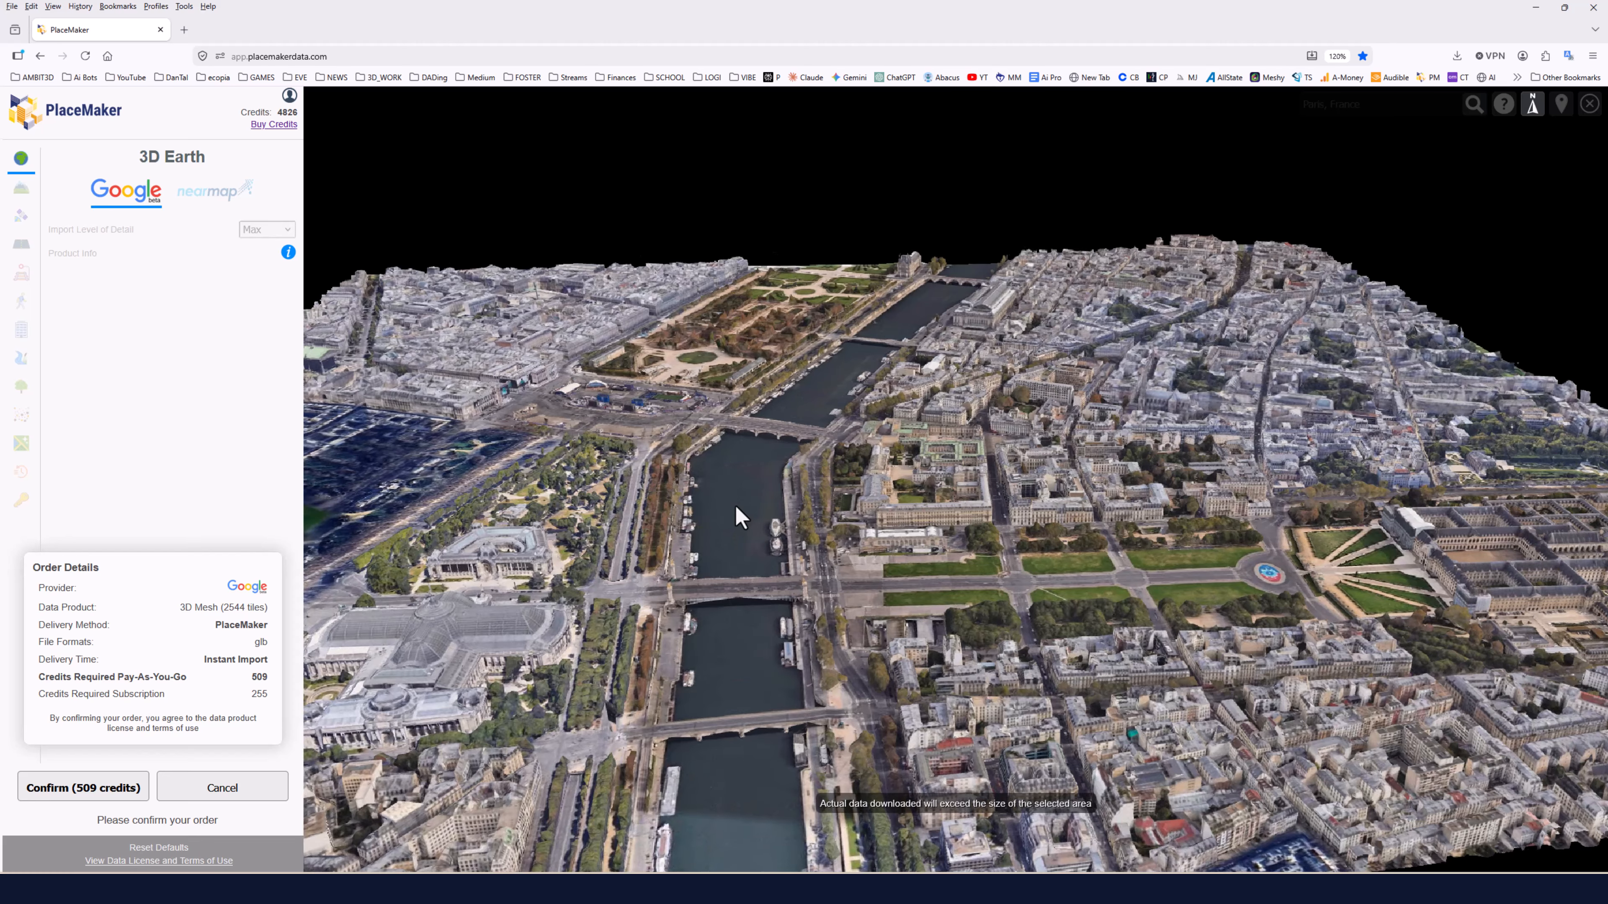